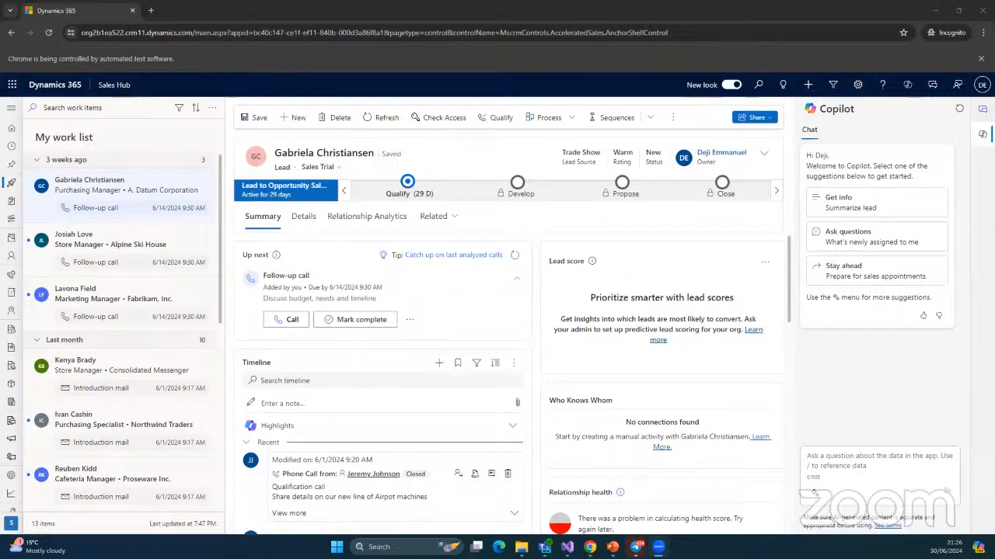
Expand the site map, collapse it, then expand it again so Leads, Accounts and Opportunities show by name
{"action": "left_click", "coordinate": [11, 110]}
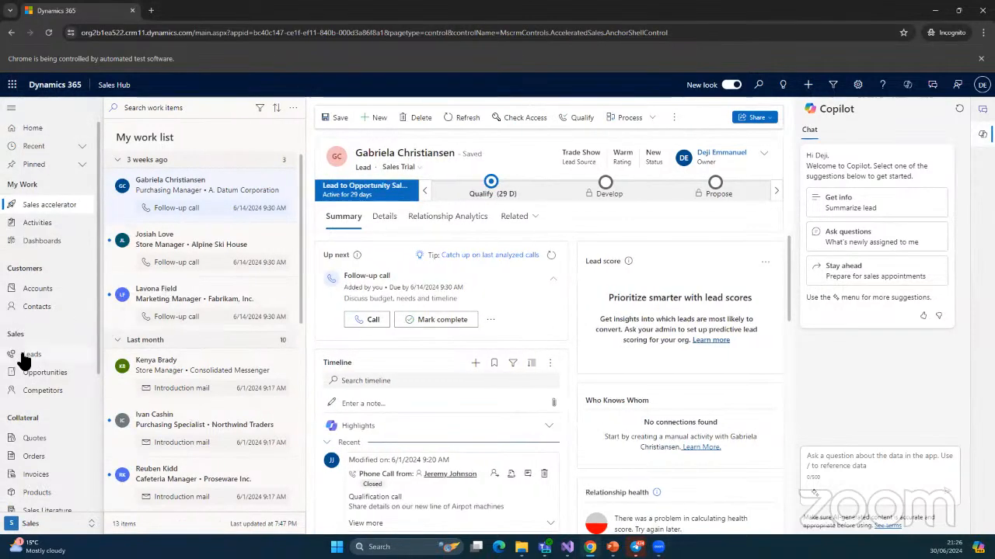
{"action": "left_click", "coordinate": [9, 109]}
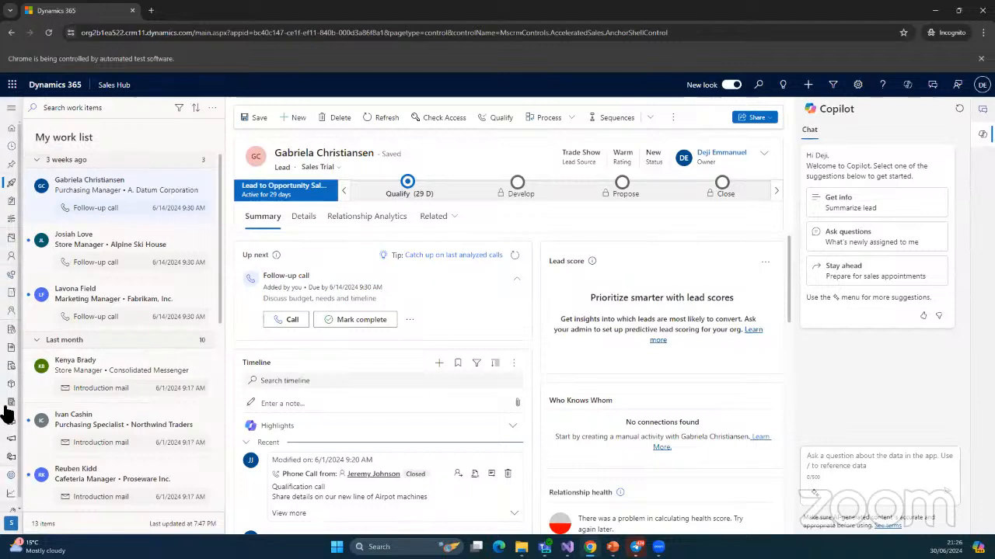
{"action": "left_click", "coordinate": [11, 109]}
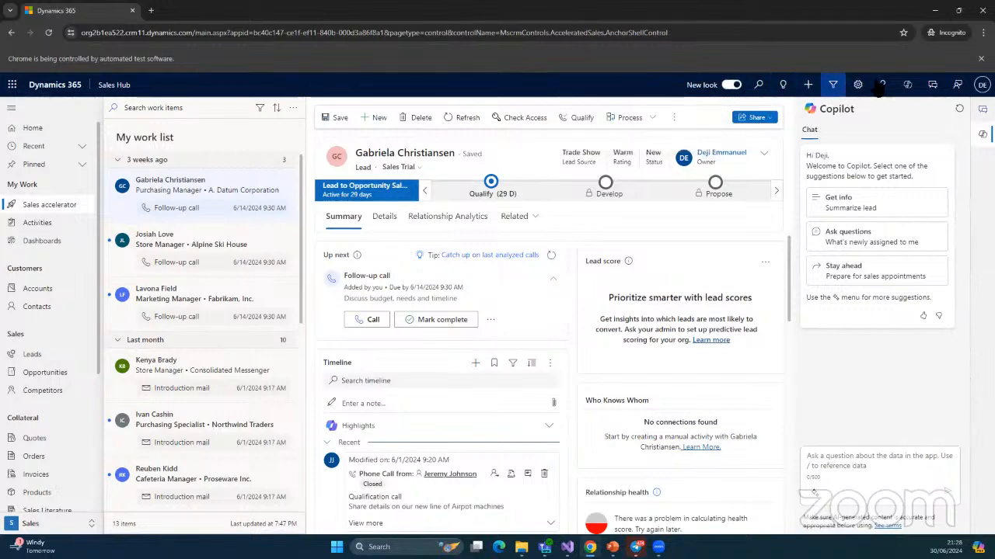
Search all records for 'opportunity', which returns no results
{"action": "left_click", "coordinate": [759, 87]}
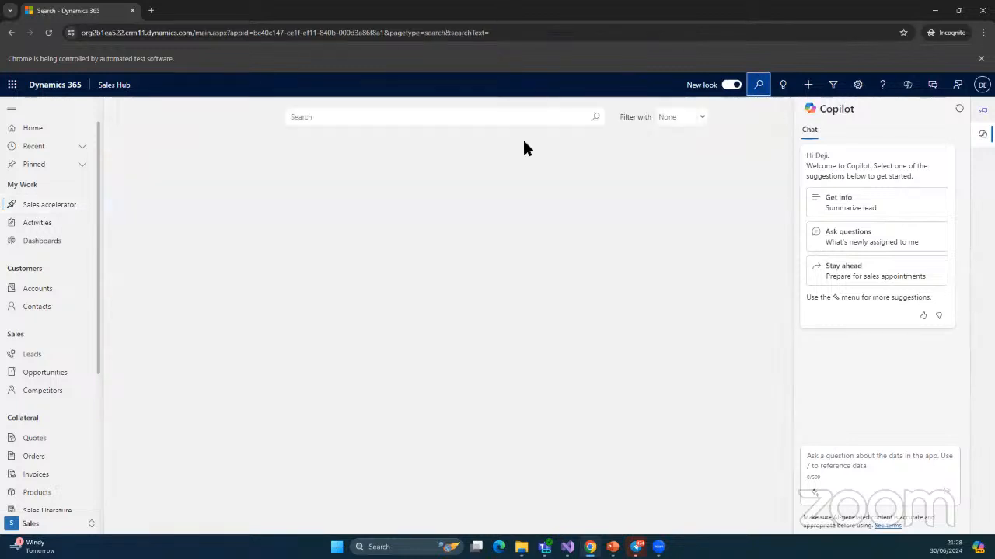
{"action": "left_click", "coordinate": [450, 121]}
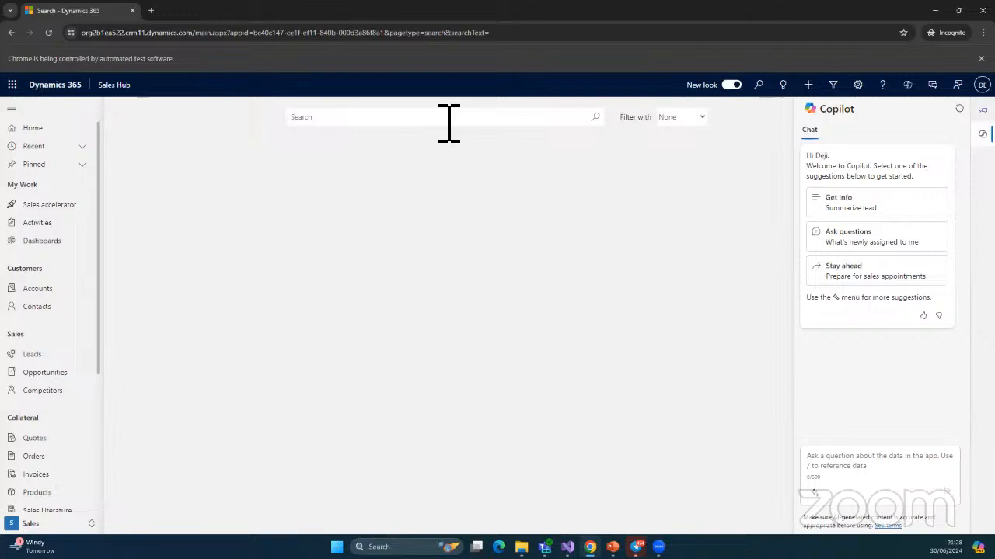
{"action": "type", "text": "opp"}
{"action": "type", "text": "ot"}
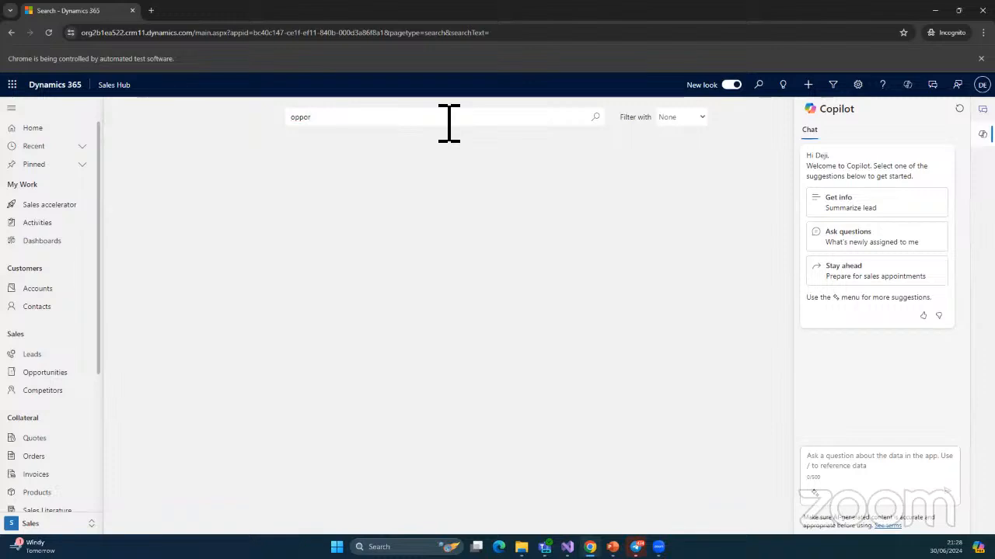
{"action": "type", "text": "tunity"}
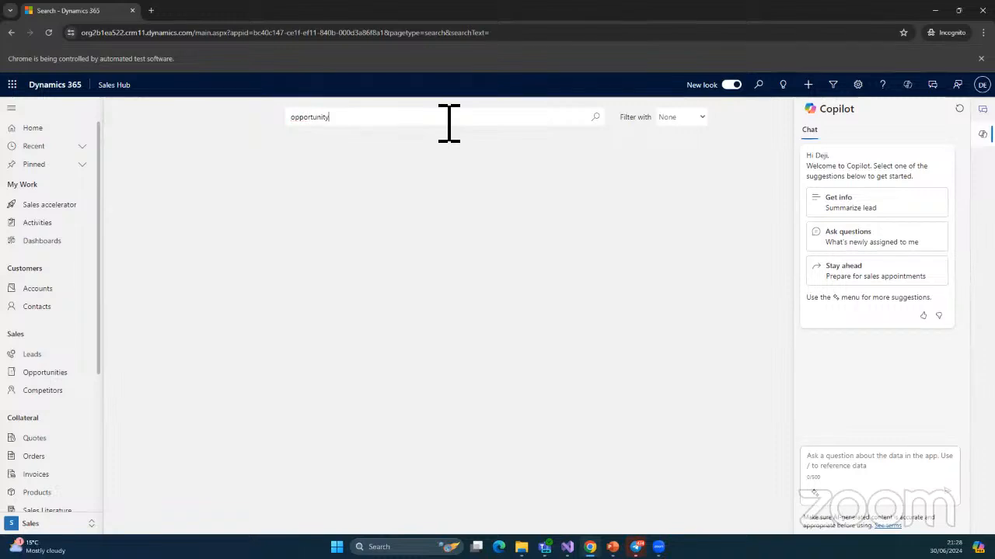
{"action": "key", "text": "Return"}
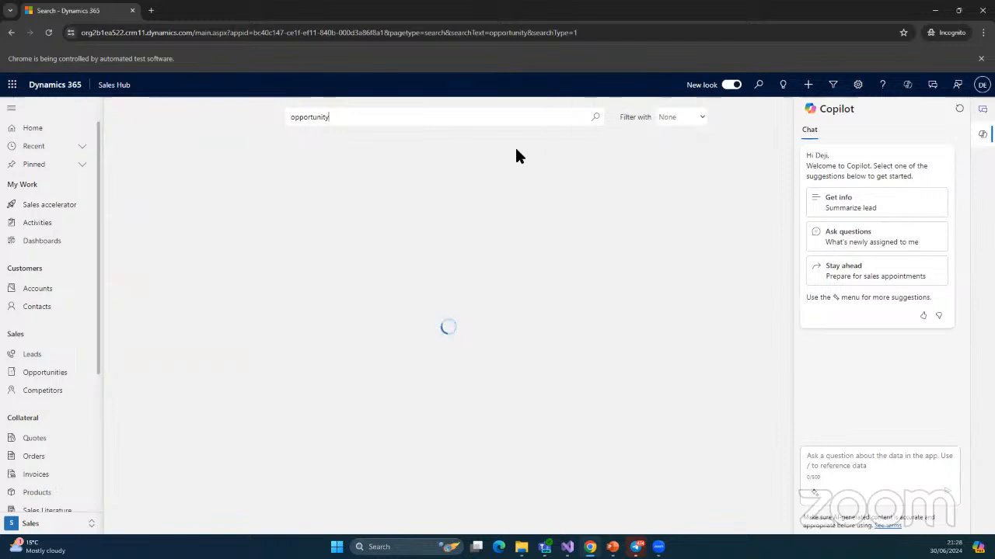
Select the search term, open the record-type filter list, then go to My Active Accounts
{"action": "double_click", "coordinate": [311, 117]}
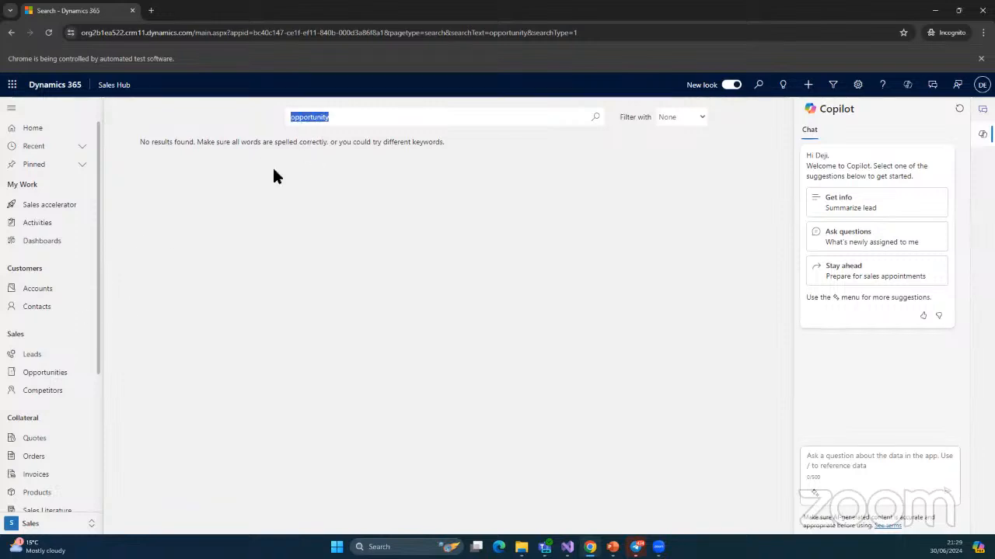
{"action": "left_click", "coordinate": [681, 117]}
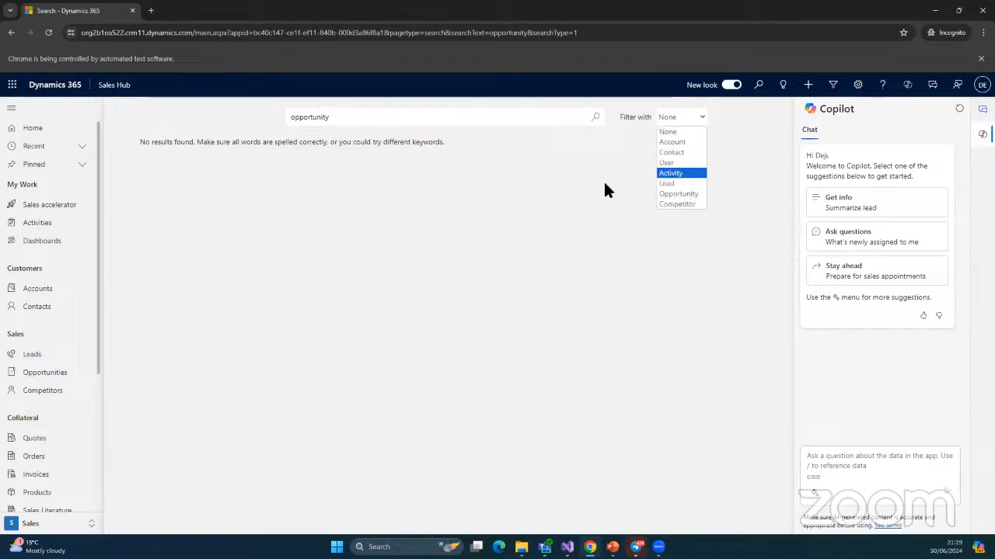
{"action": "left_click", "coordinate": [39, 292]}
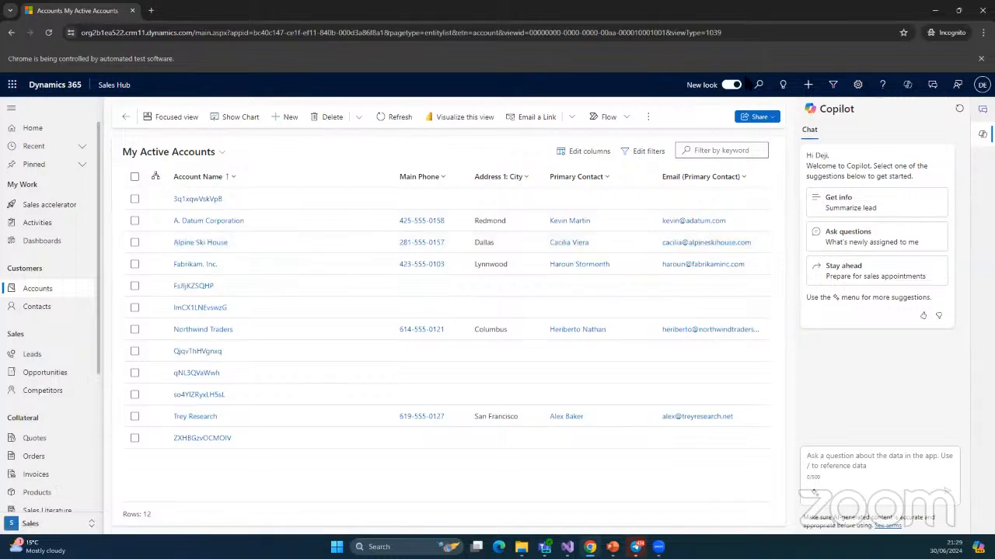
Search for 'alpine' restricted to Accounts, finding Alpine Ski House
{"action": "left_click", "coordinate": [758, 84]}
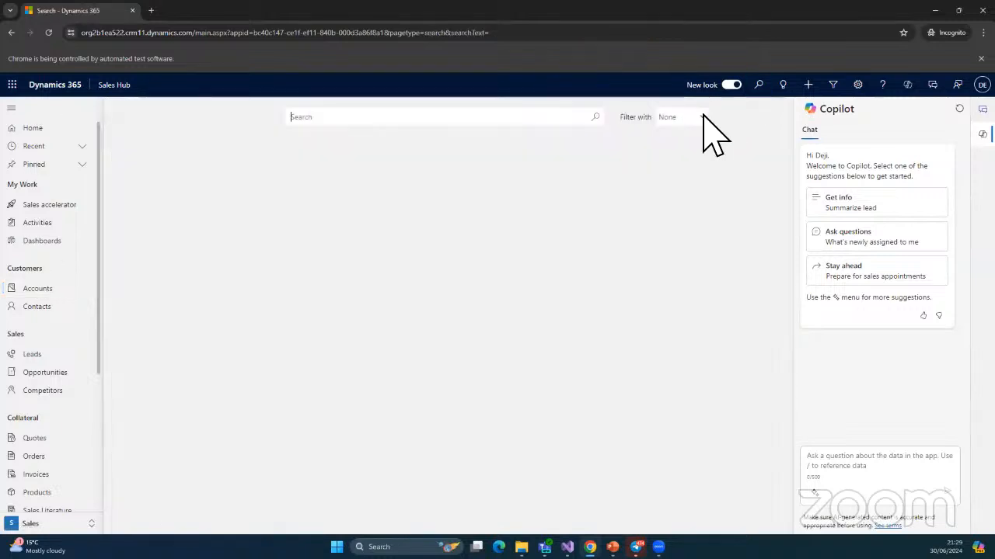
{"action": "type", "text": "ap"}
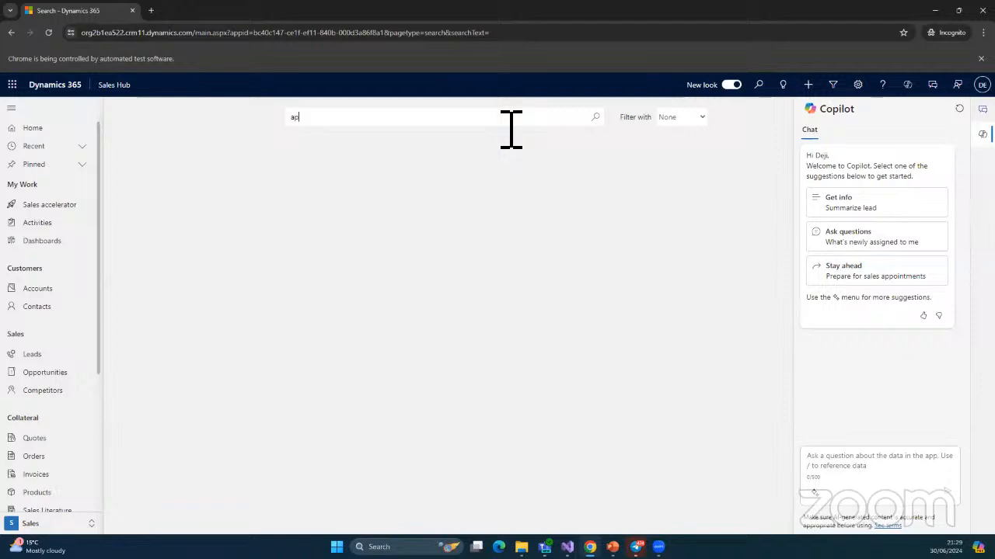
{"action": "type", "text": "pine"}
{"action": "left_click", "coordinate": [682, 116]}
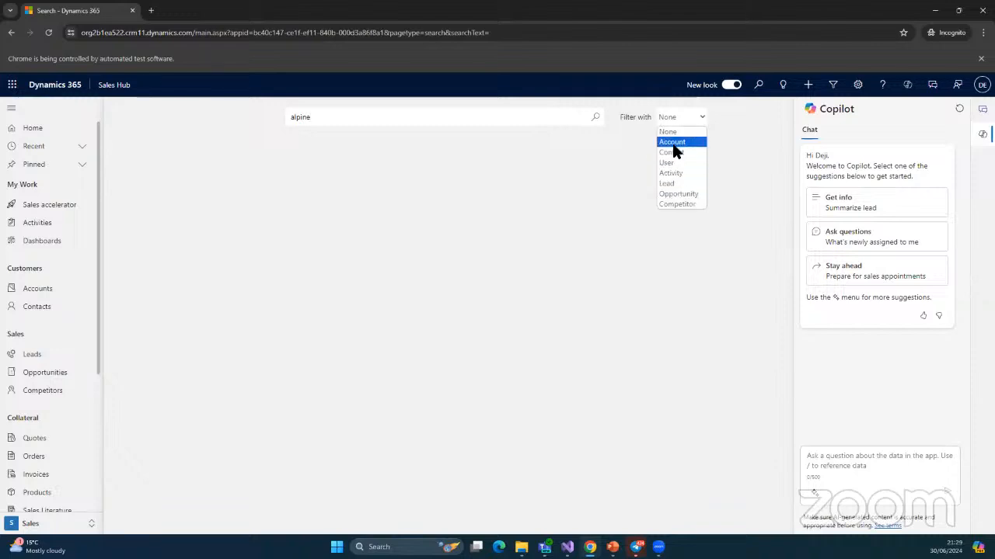
{"action": "left_click", "coordinate": [672, 141]}
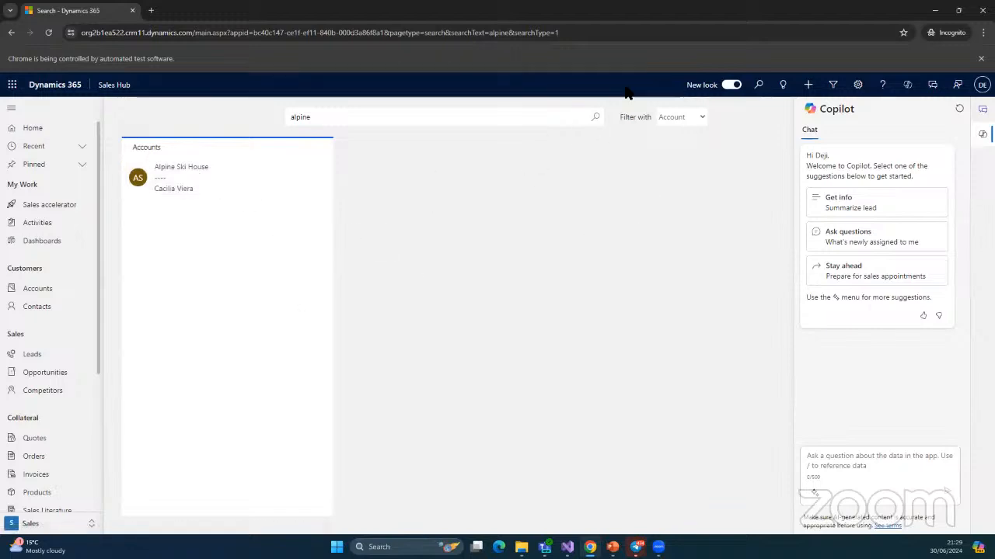
Open and close the app settings, then bring up the table-selection panel for search
{"action": "left_click", "coordinate": [857, 85]}
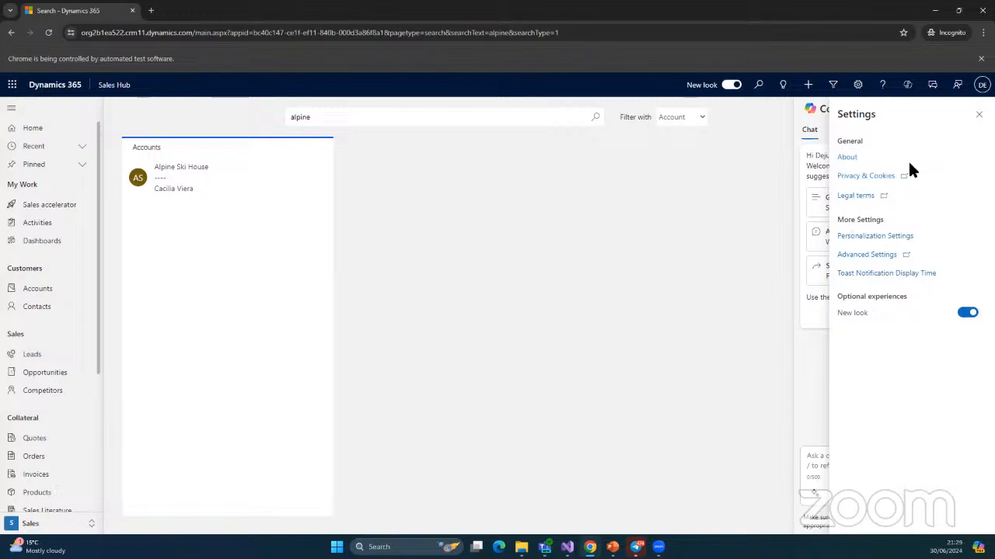
{"action": "left_click", "coordinate": [855, 86]}
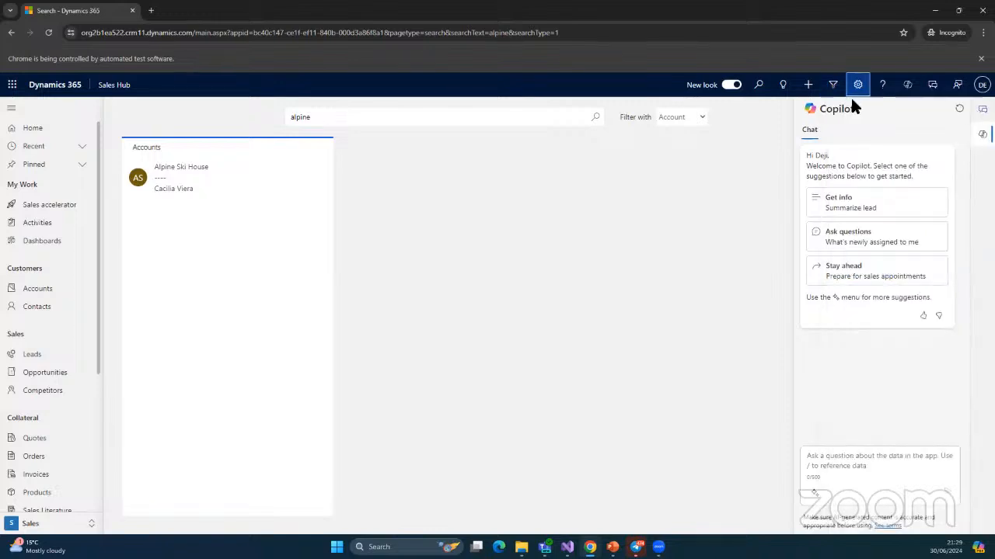
{"action": "left_click", "coordinate": [834, 85]}
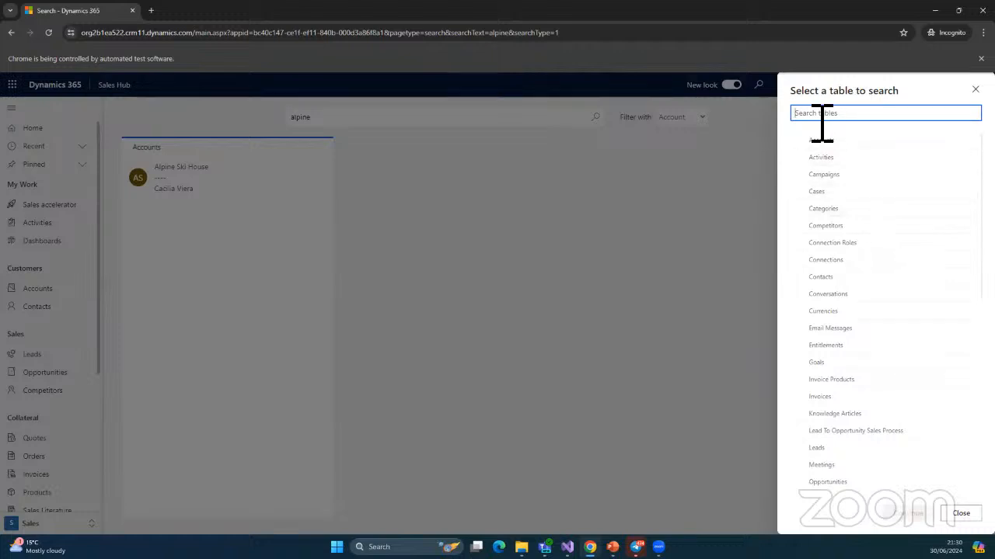
{"action": "left_click", "coordinate": [817, 142]}
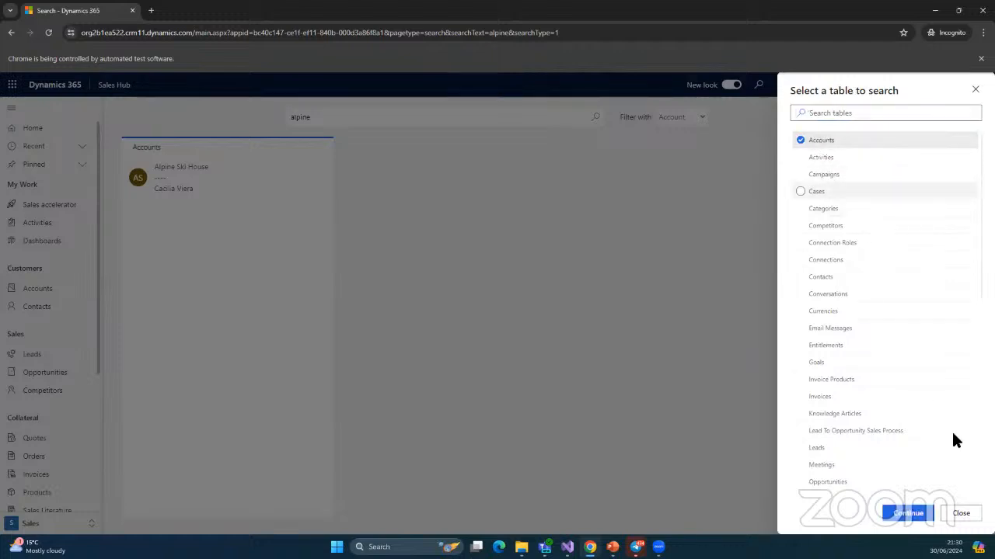
{"action": "left_click", "coordinate": [906, 514]}
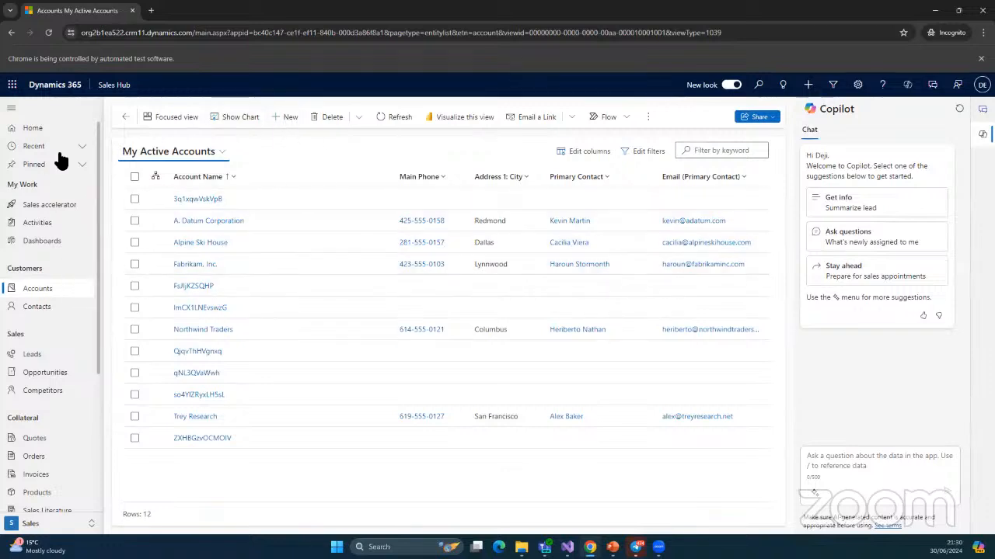
{"action": "left_click", "coordinate": [26, 290]}
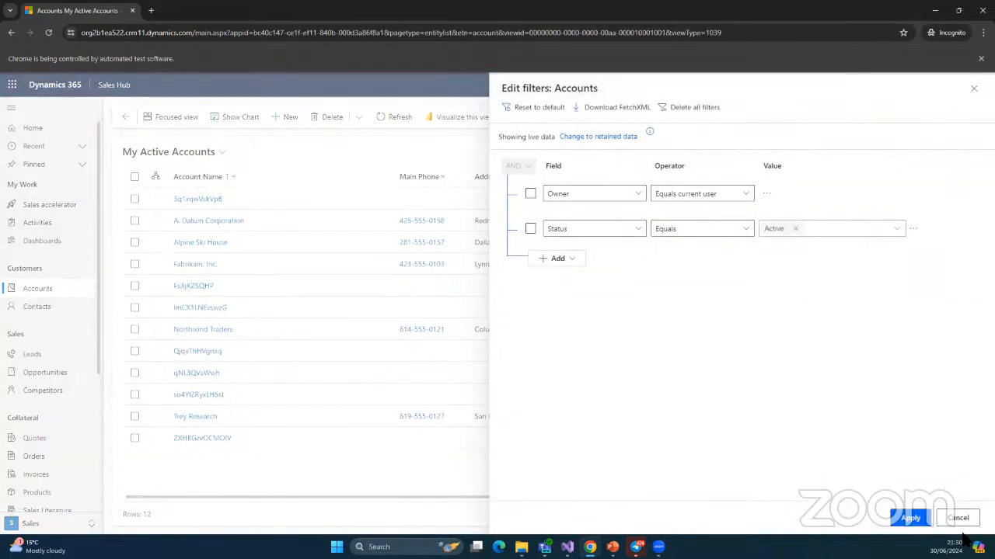
{"action": "left_click", "coordinate": [958, 519]}
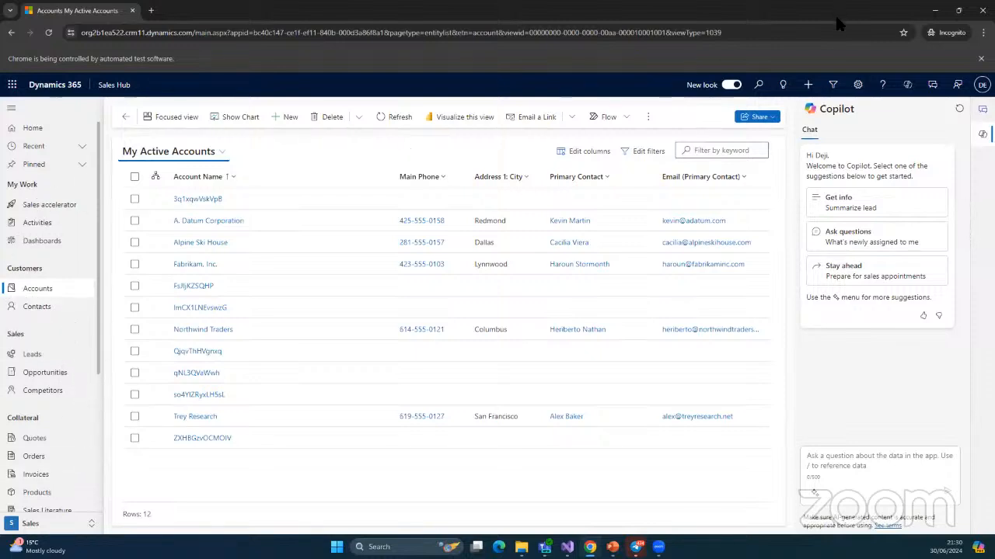
{"action": "left_click", "coordinate": [826, 81]}
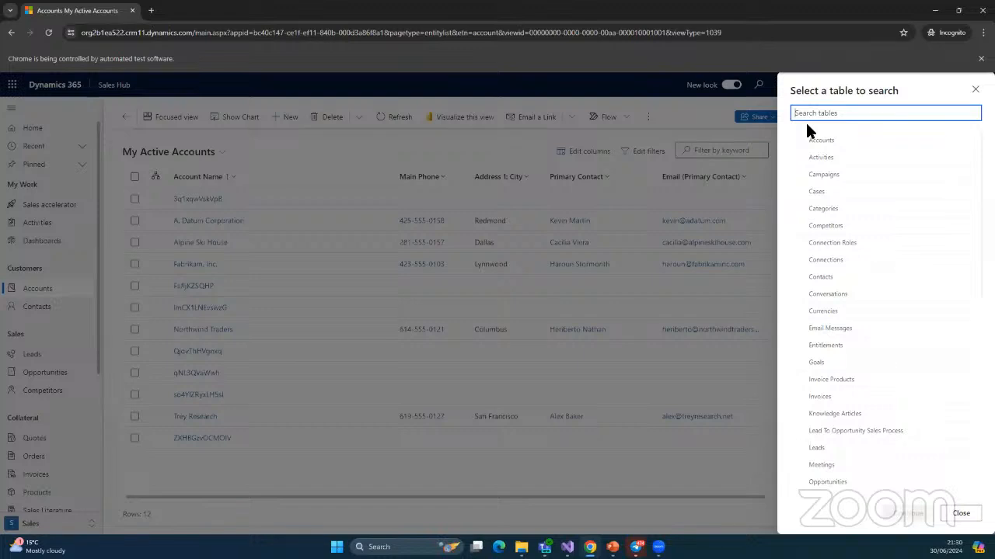
{"action": "left_click", "coordinate": [975, 90]}
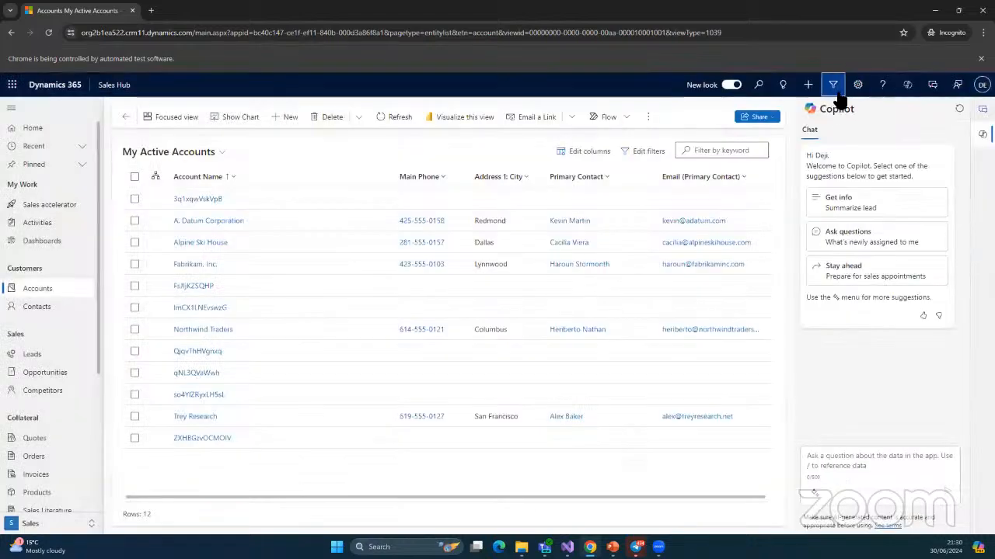
Pick the Entitlements table via 'enti', skip the filter editor, and start a new entitlement
{"action": "left_click", "coordinate": [835, 85]}
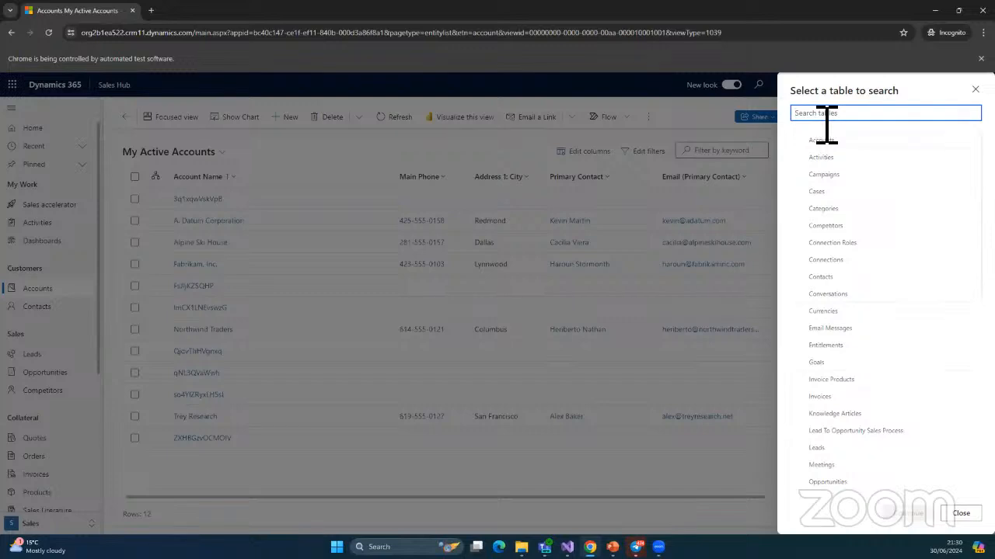
{"action": "type", "text": "ent"}
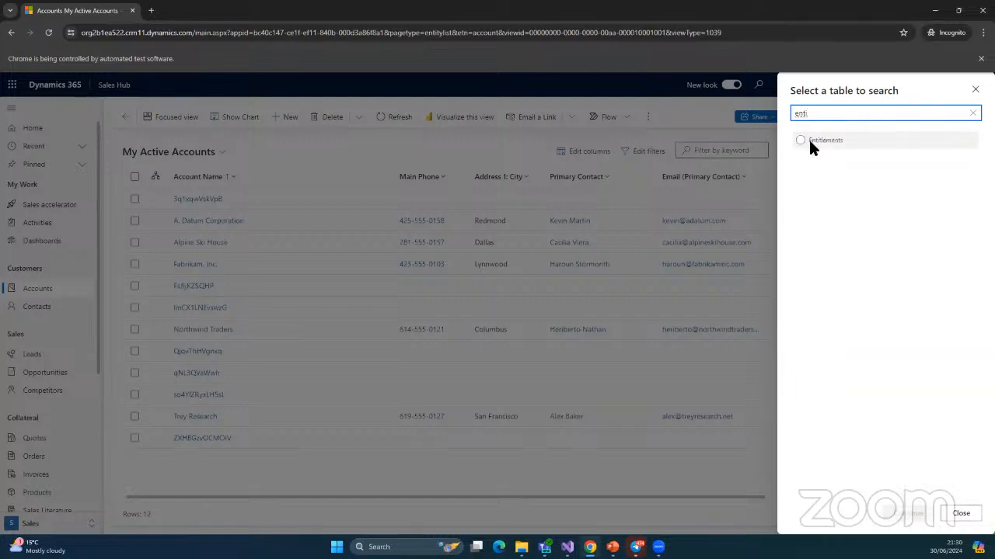
{"action": "type", "text": "i"}
{"action": "left_click", "coordinate": [817, 143]}
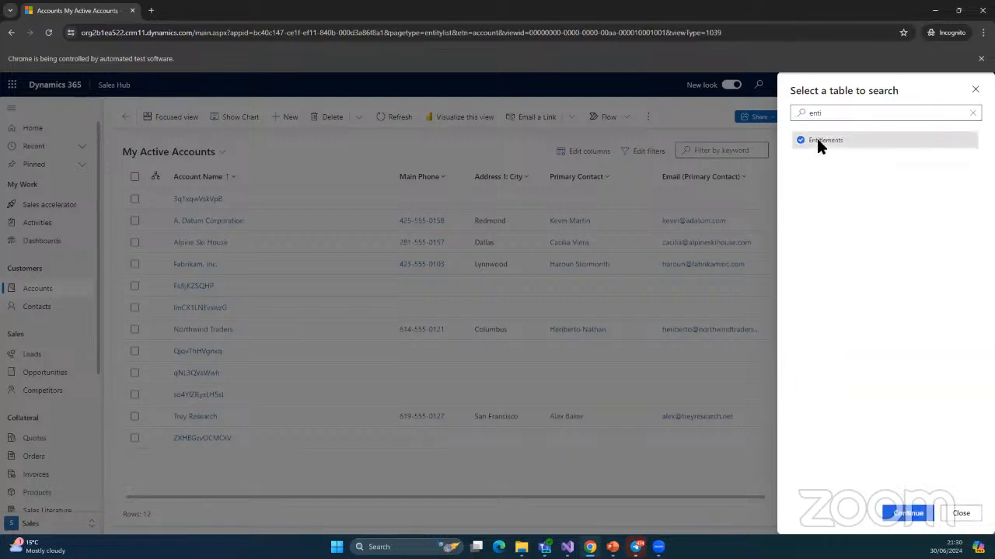
{"action": "left_click", "coordinate": [915, 516]}
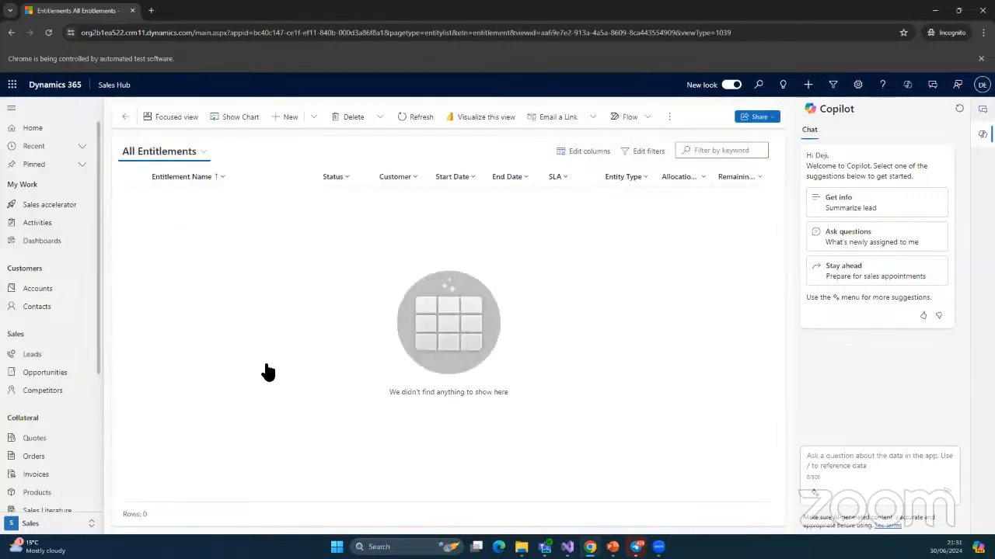
{"action": "left_click", "coordinate": [952, 516]}
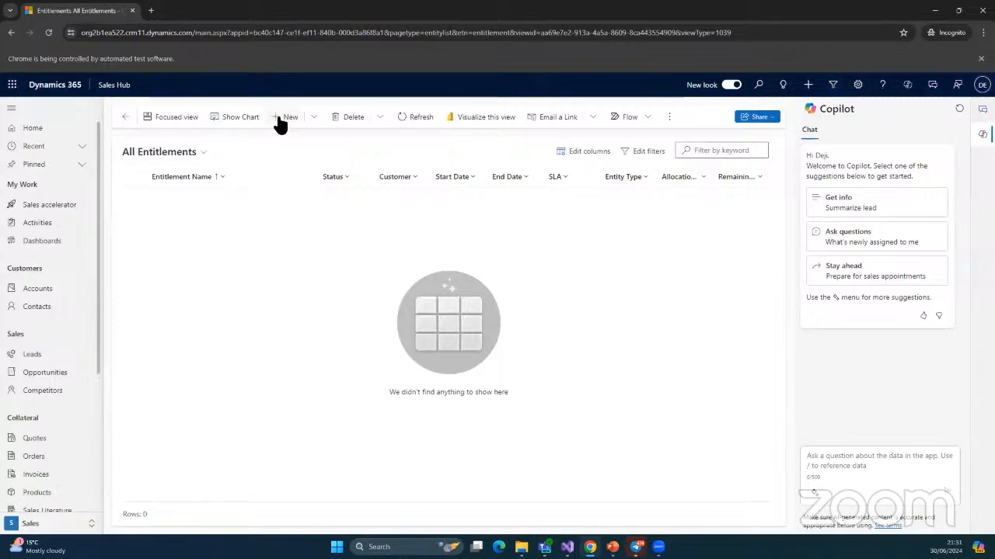
{"action": "left_click", "coordinate": [281, 117]}
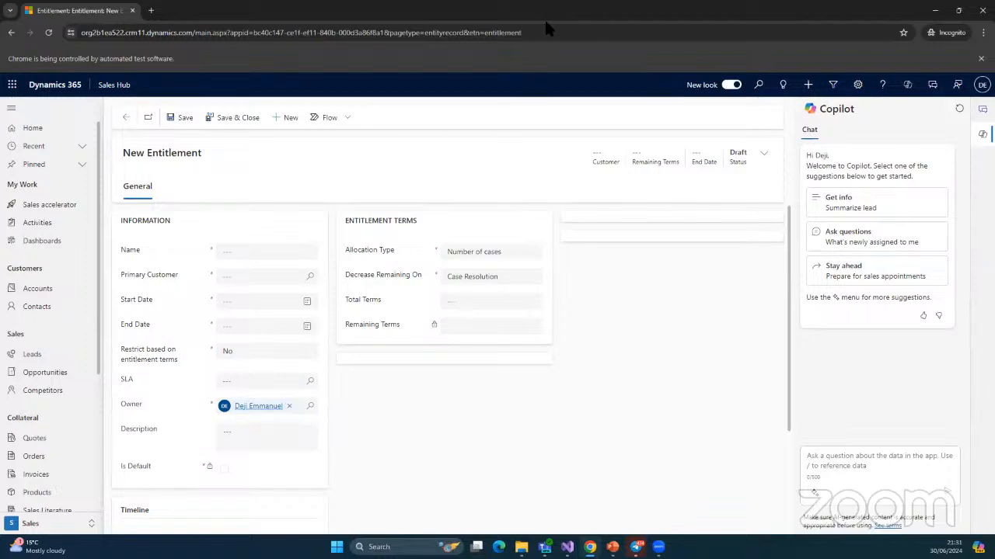
Restore the browser window to a smaller size, maximize it again, and expand the navigation pane
{"action": "left_click_drag", "start_coordinate": [544, 18], "coordinate": [748, 318]}
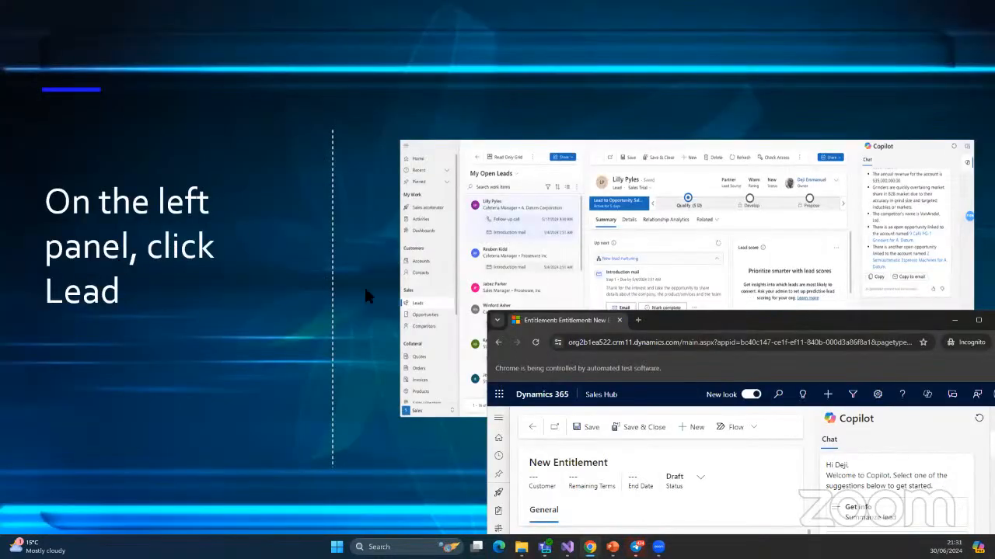
{"action": "double_click", "coordinate": [730, 320]}
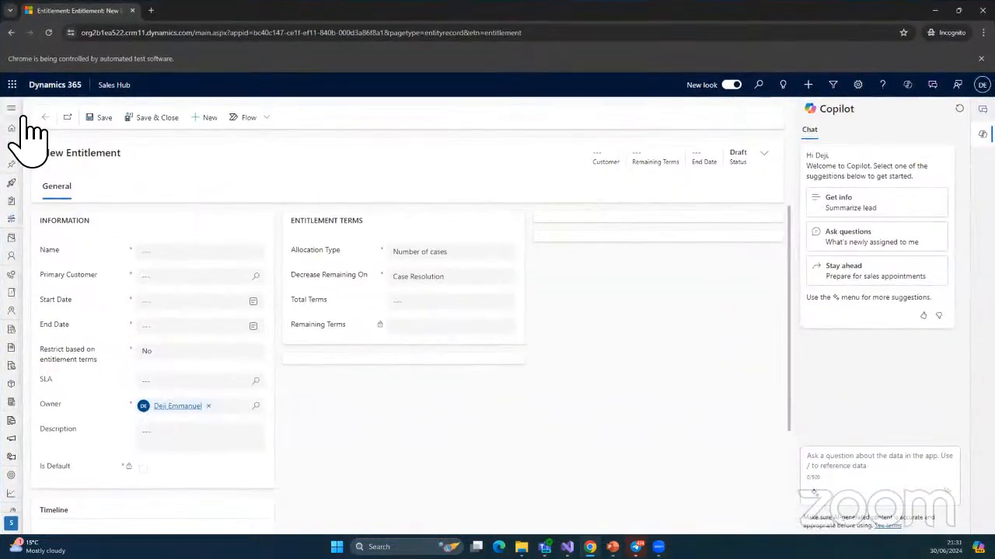
{"action": "left_click", "coordinate": [12, 109]}
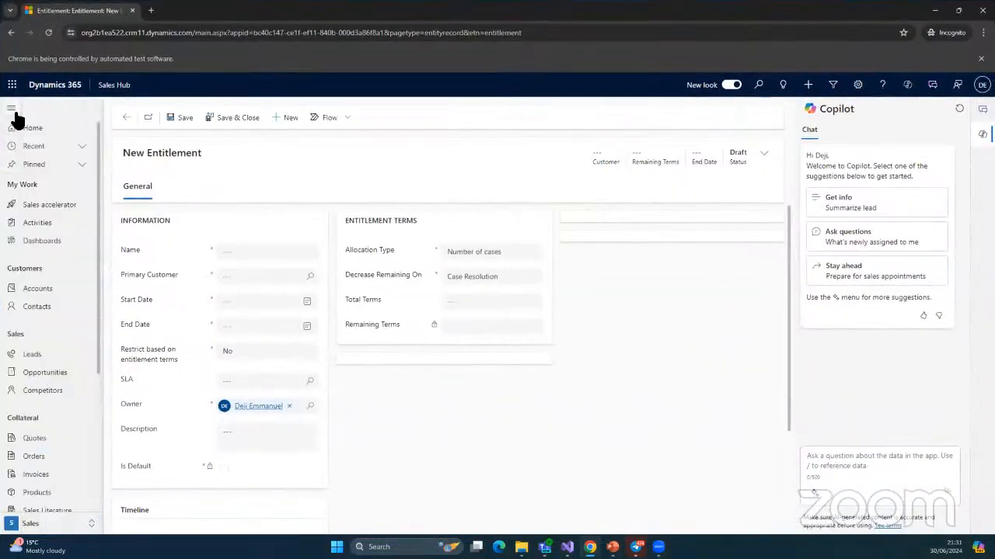
Go to Leads, choose the Leads table via 'lead' search, and dismiss the filter editor
{"action": "left_click", "coordinate": [30, 359]}
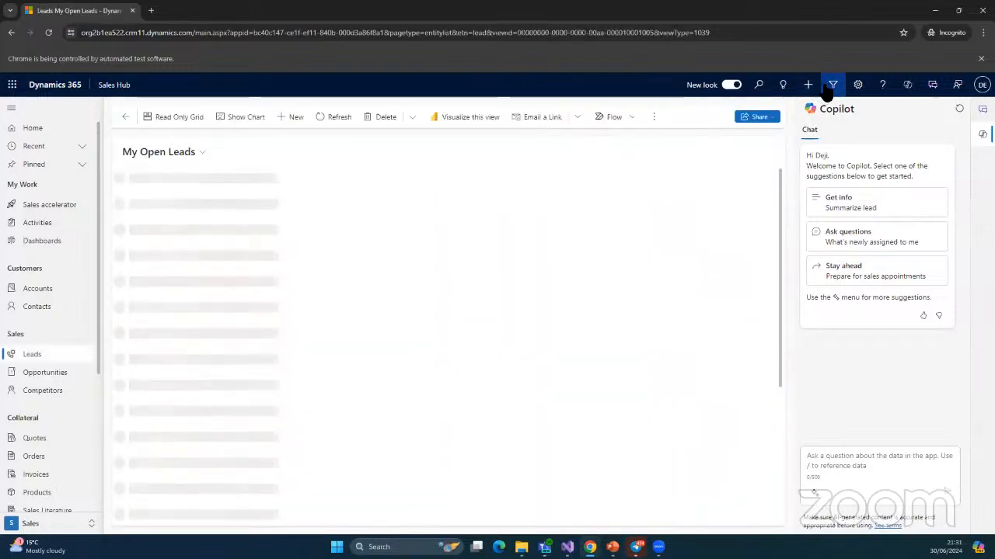
{"action": "left_click", "coordinate": [825, 87]}
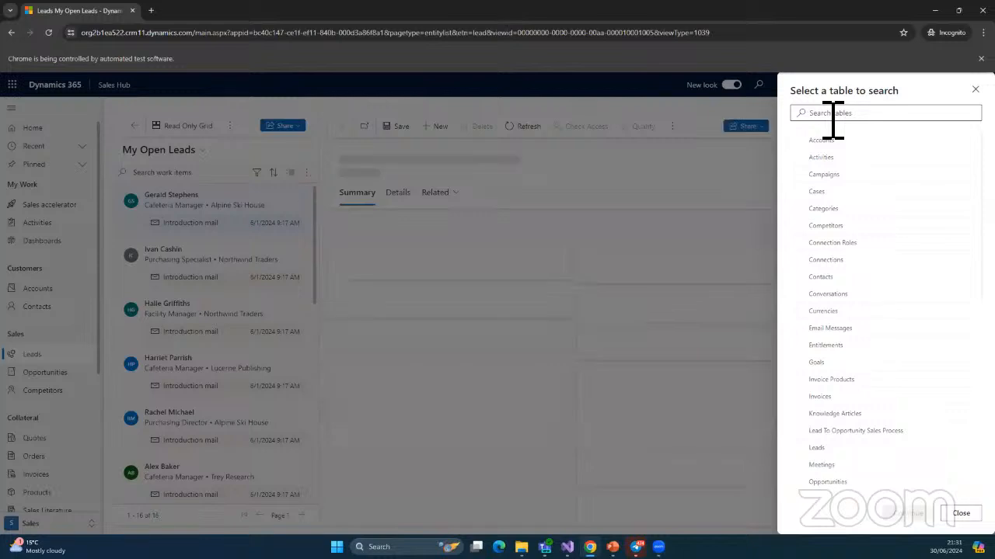
{"action": "left_click", "coordinate": [832, 120]}
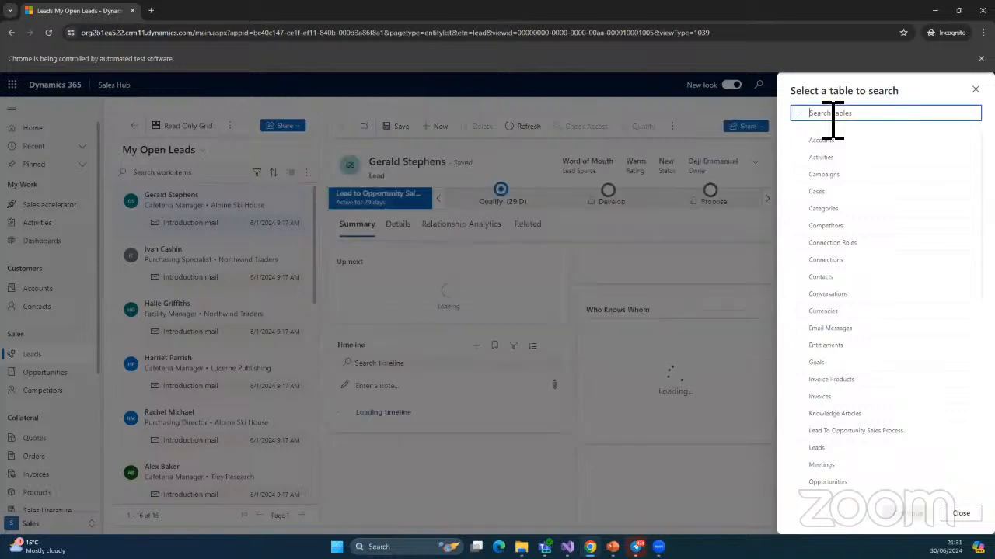
{"action": "type", "text": "lead"}
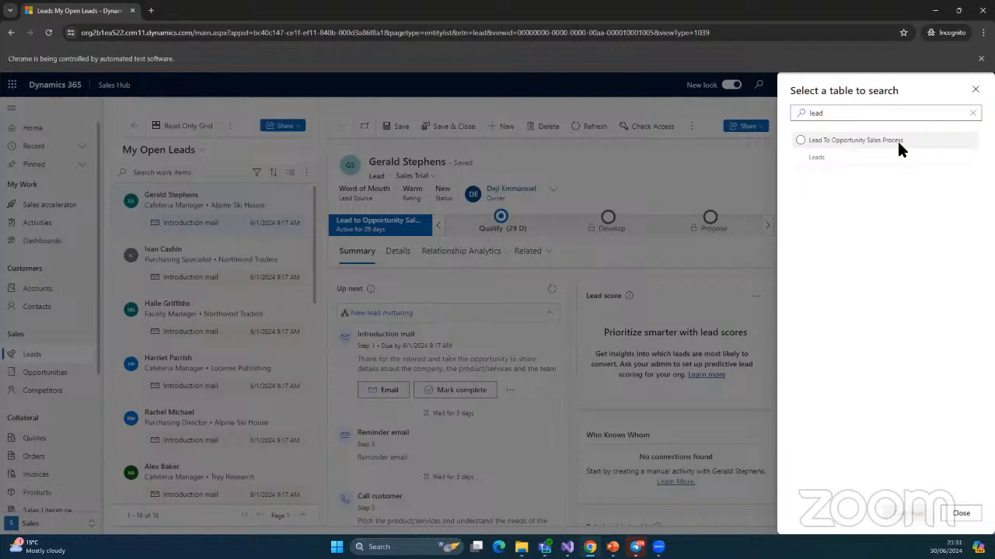
{"action": "left_click", "coordinate": [810, 158]}
{"action": "left_click", "coordinate": [908, 513]}
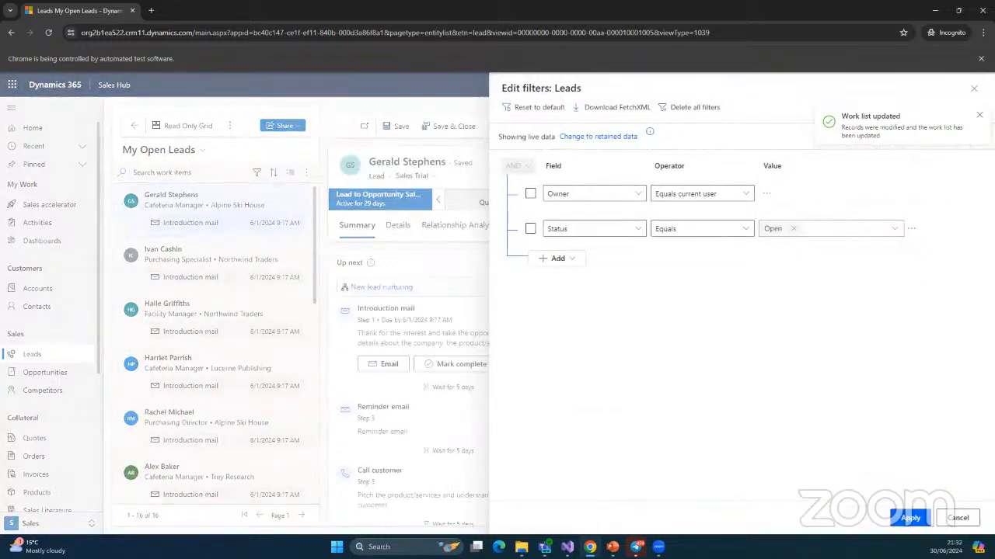
{"action": "left_click", "coordinate": [958, 519]}
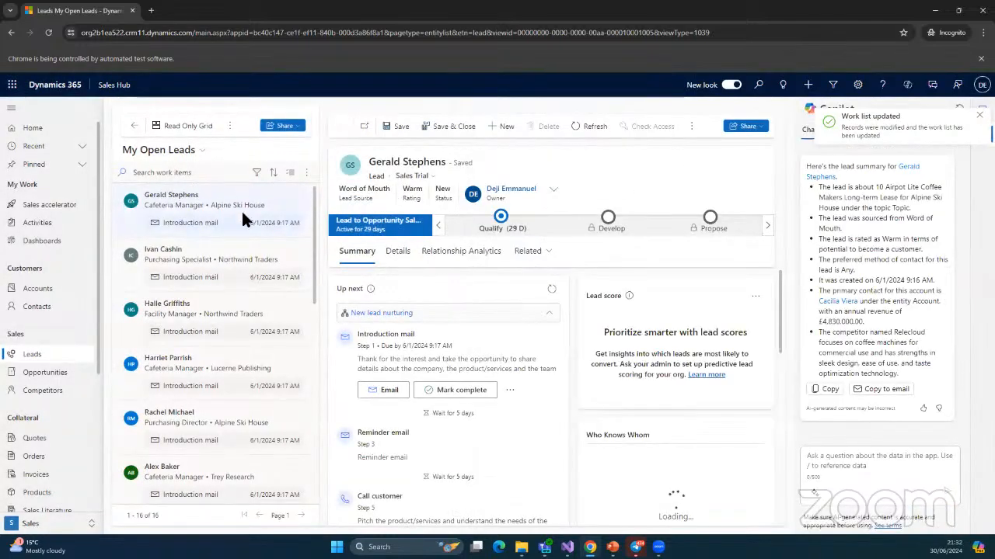
Close the open lead's details, start a new blank lead, and begin typing its Topic
{"action": "scroll", "coordinate": [254, 363], "scroll_direction": "down", "scroll_amount": 1}
{"action": "scroll", "coordinate": [253, 360], "scroll_direction": "up", "scroll_amount": 1}
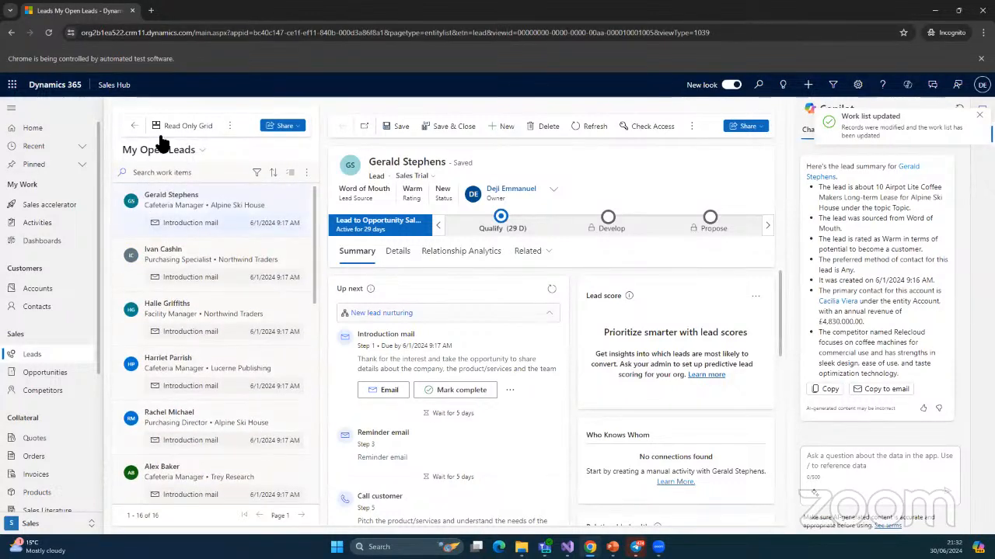
{"action": "left_click", "coordinate": [134, 125]}
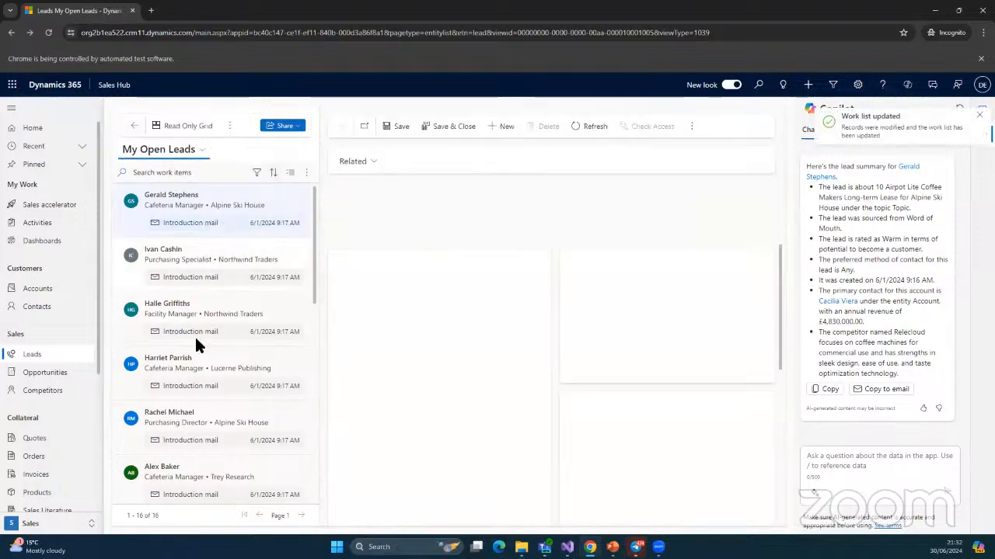
{"action": "scroll", "coordinate": [195, 340], "scroll_direction": "down", "scroll_amount": 2}
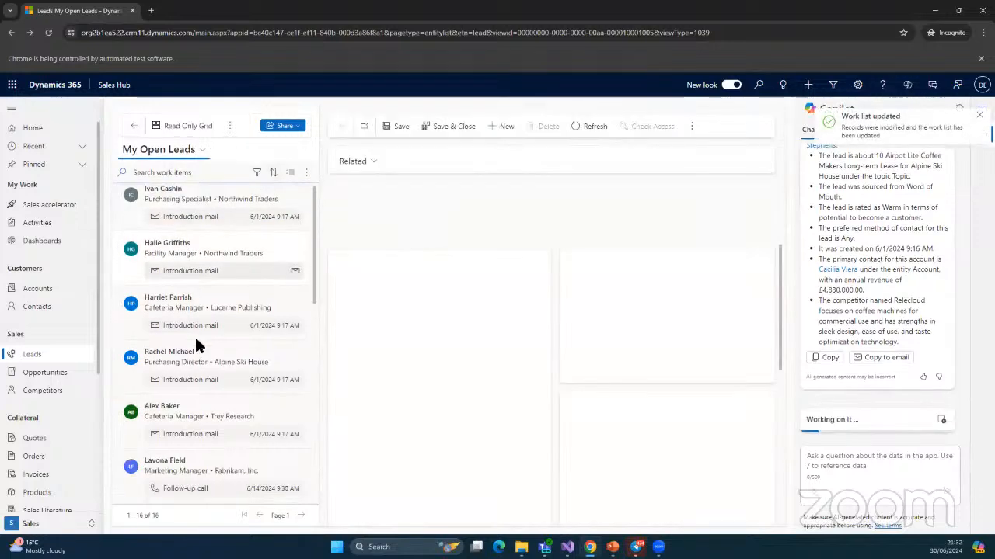
{"action": "left_click", "coordinate": [503, 129]}
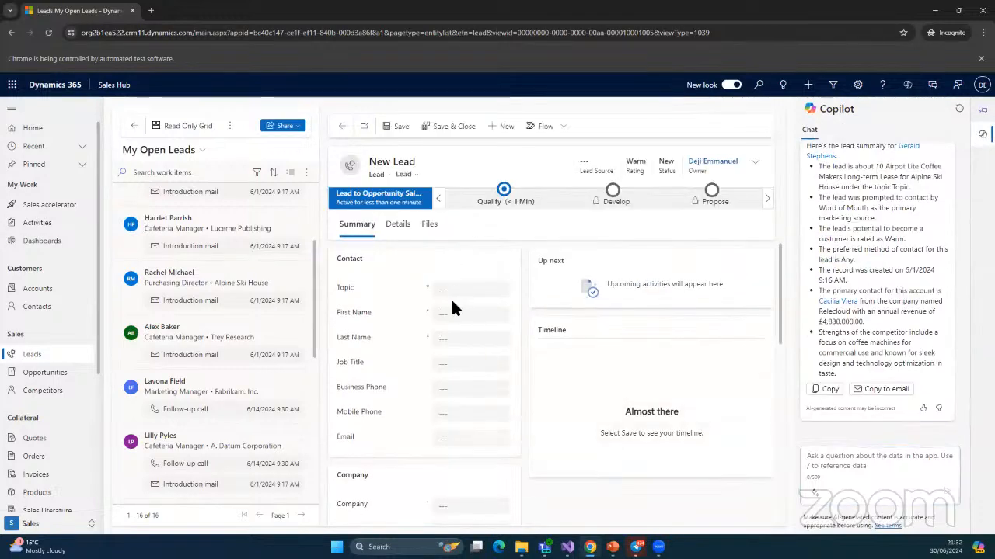
{"action": "left_click", "coordinate": [455, 295]}
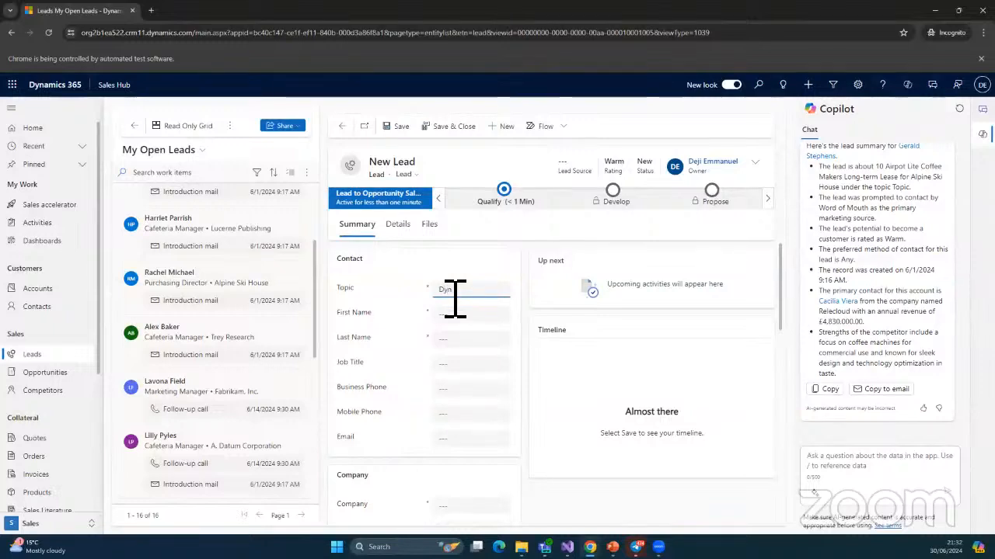
Replace the topic 'Dynamics 365 Training' with 'Be a pro in Dynamics 365'
{"action": "type", "text": "amics 2"}
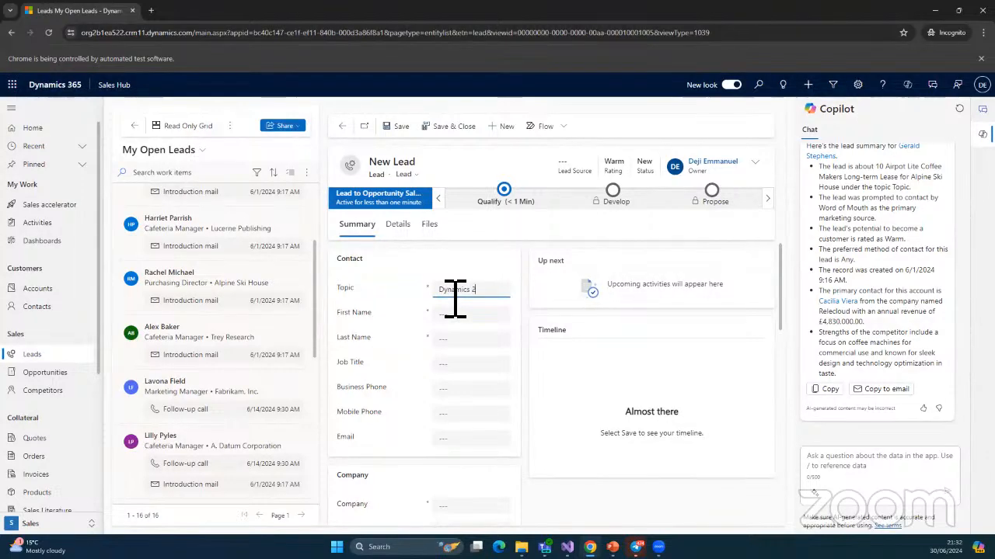
{"action": "type", "text": "65 T"}
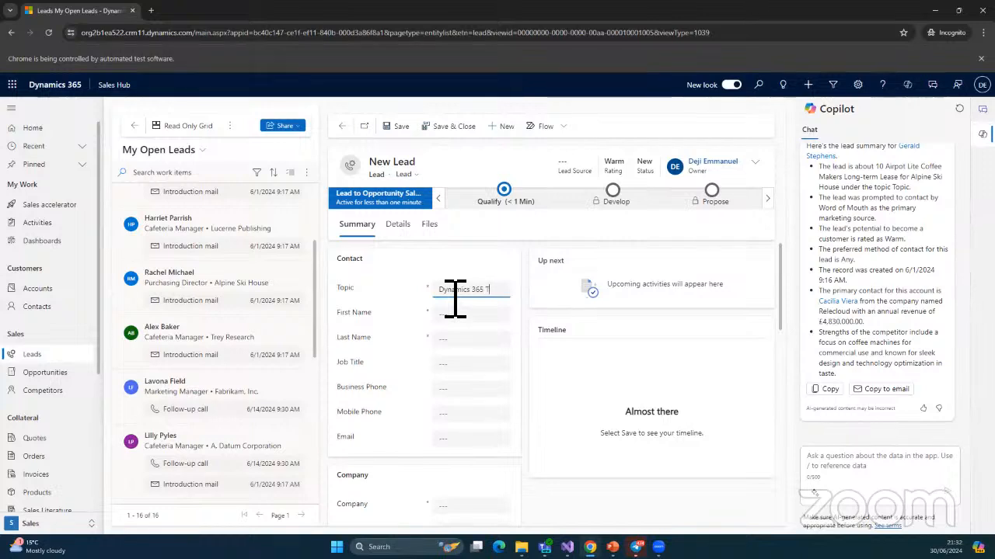
{"action": "type", "text": "raining"}
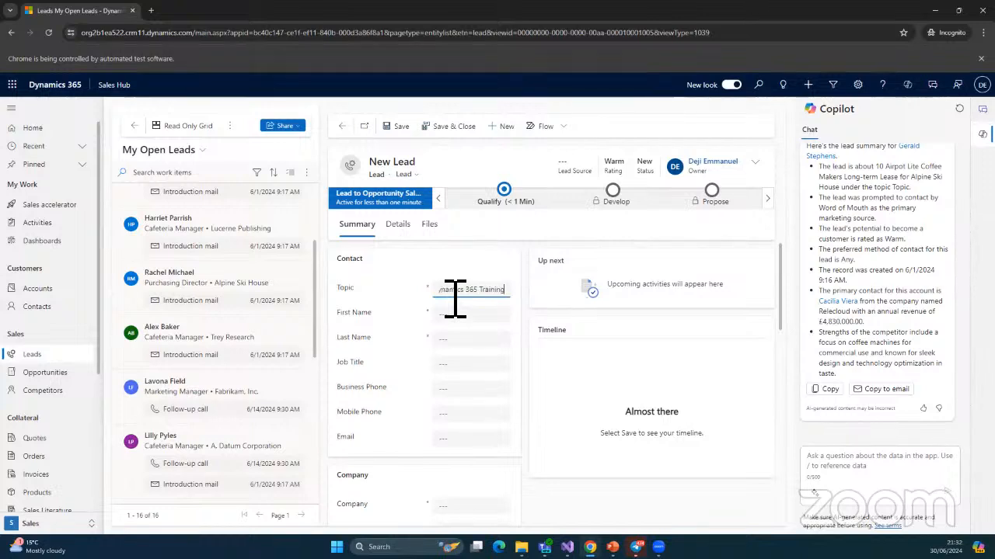
{"action": "key", "text": "ctrl+a"}
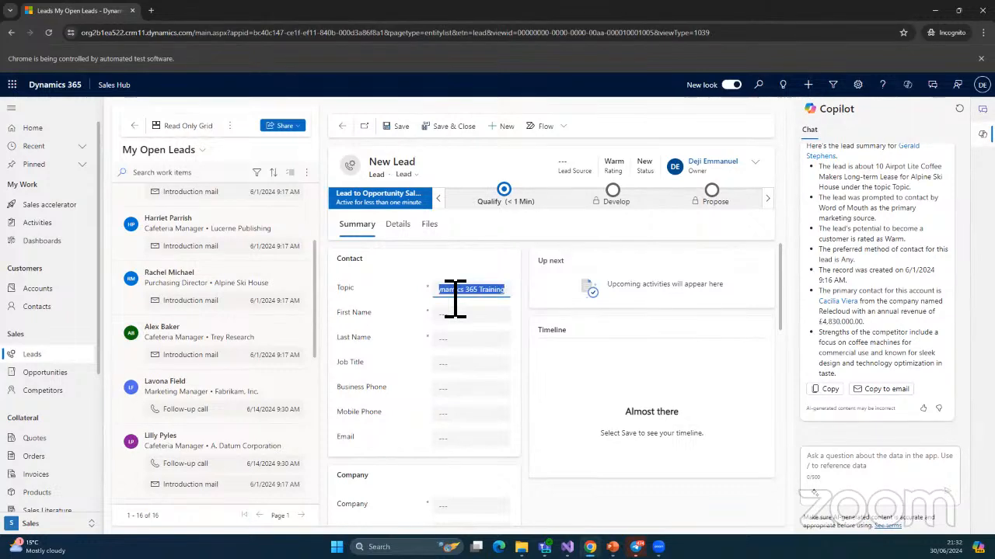
{"action": "key", "text": "BackSpace"}
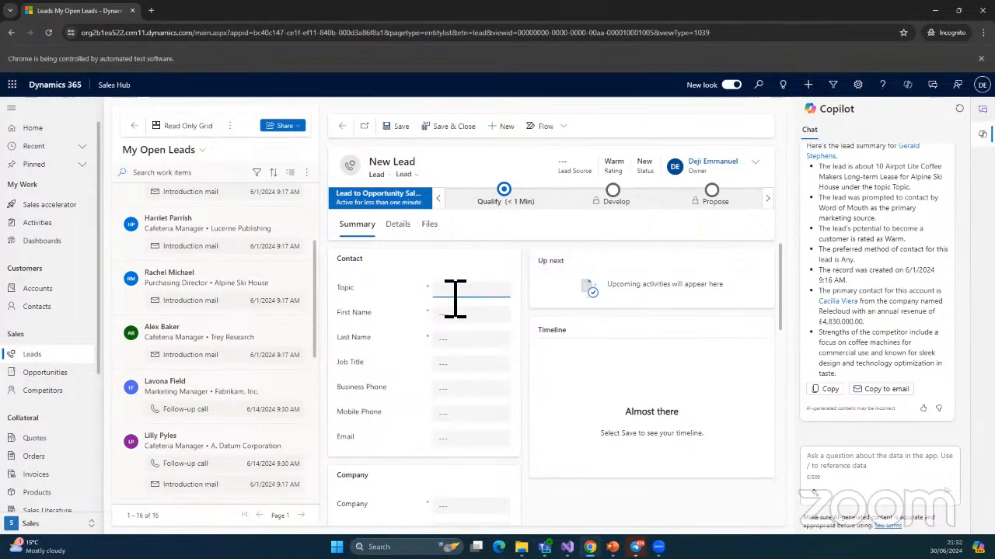
{"action": "type", "text": "Be a"}
{"action": "type", "text": " pro in Dyn"}
{"action": "type", "text": "amics"}
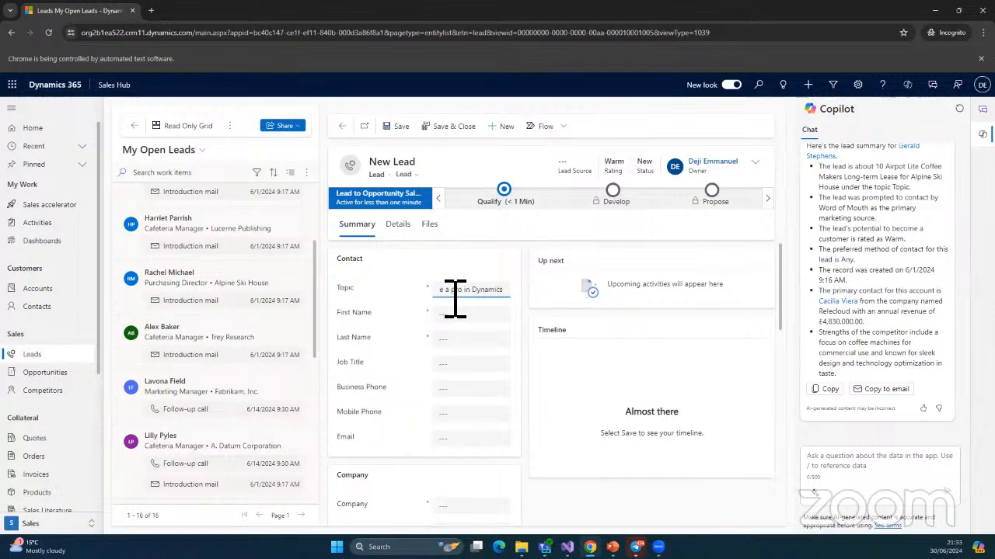
{"action": "type", "text": " 365"}
{"action": "left_click", "coordinate": [460, 346]}
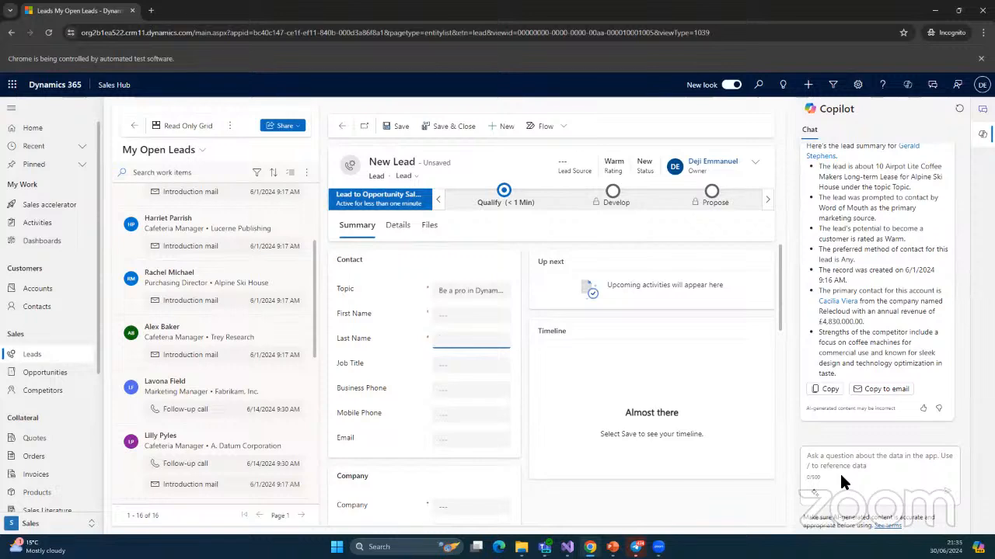
Enter the lead's last name and first name in their fields on the New Lead form
{"action": "left_click", "coordinate": [451, 345]}
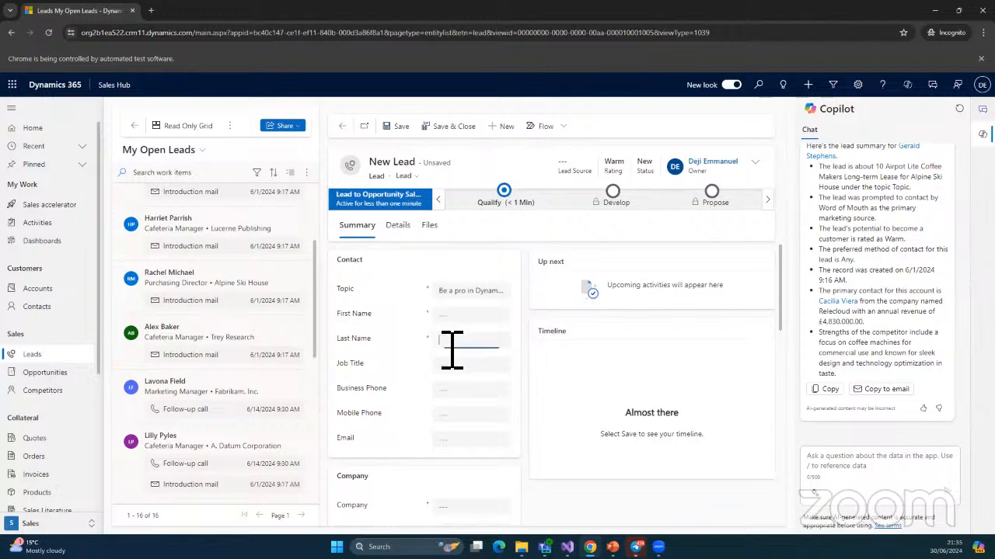
{"action": "left_click", "coordinate": [463, 315]}
{"action": "scroll", "coordinate": [514, 413], "scroll_direction": "down", "scroll_amount": 1}
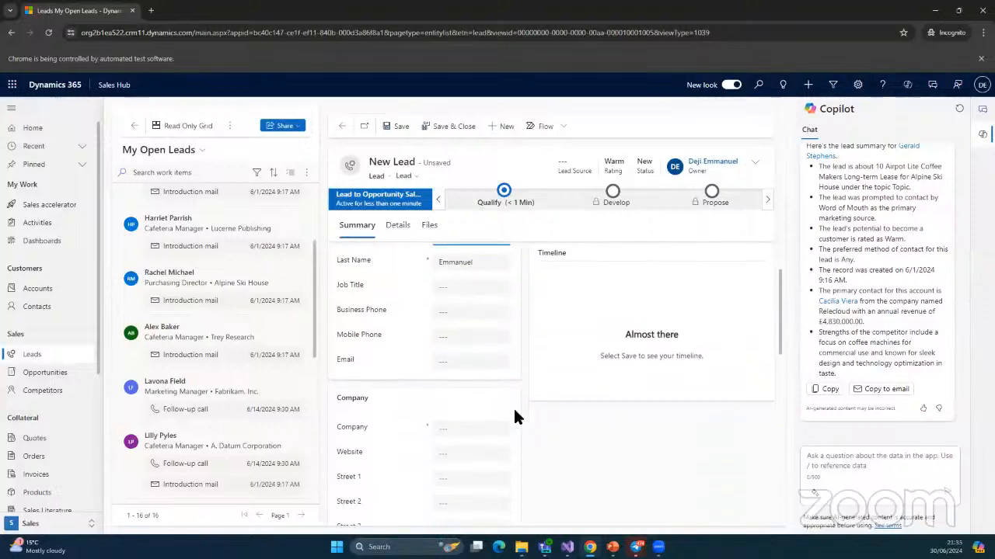
{"action": "scroll", "coordinate": [509, 441], "scroll_direction": "down", "scroll_amount": 1}
{"action": "scroll", "coordinate": [509, 440], "scroll_direction": "down", "scroll_amount": 2}
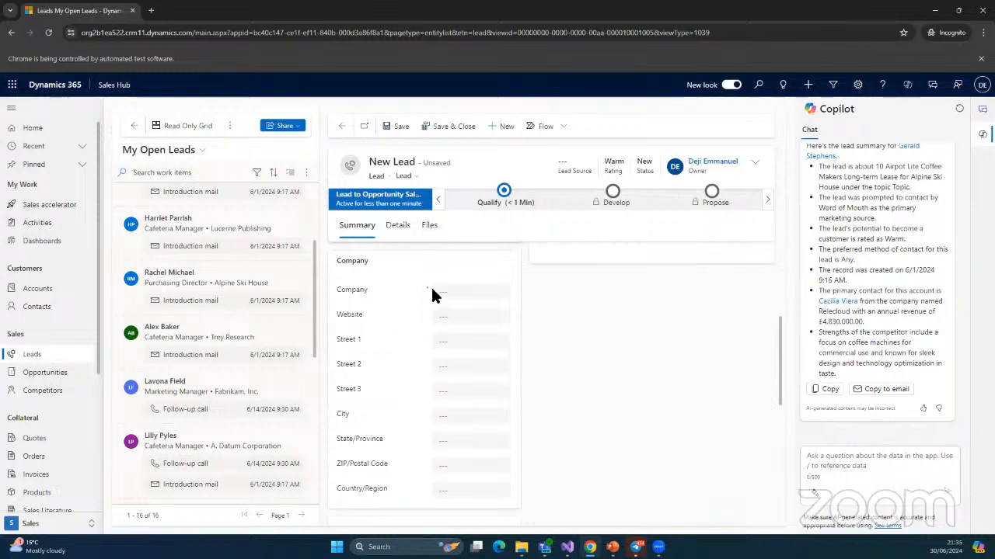
{"action": "scroll", "coordinate": [432, 294], "scroll_direction": "up", "scroll_amount": 3}
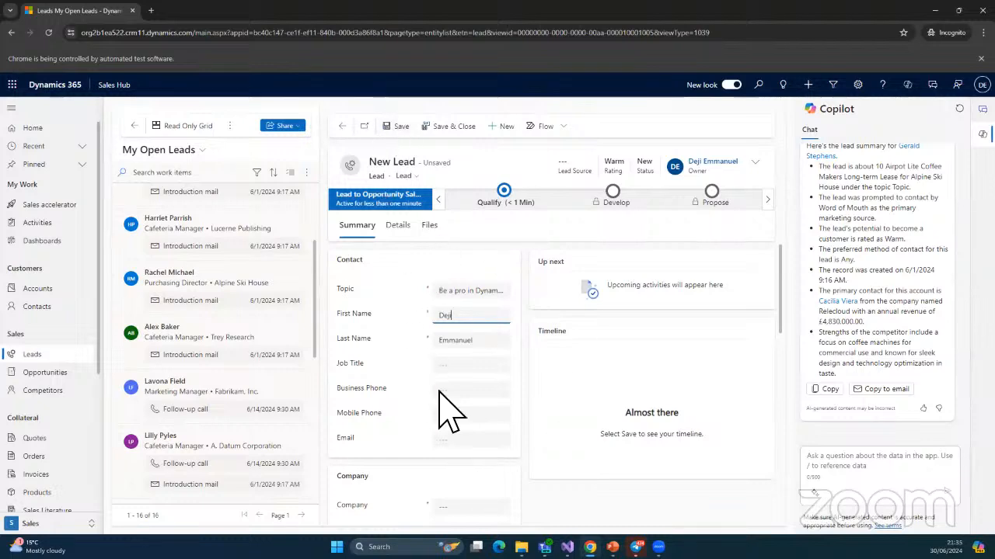
Clear the Topic field and try saving, triggering the Topic required-field error
{"action": "left_click", "coordinate": [459, 294]}
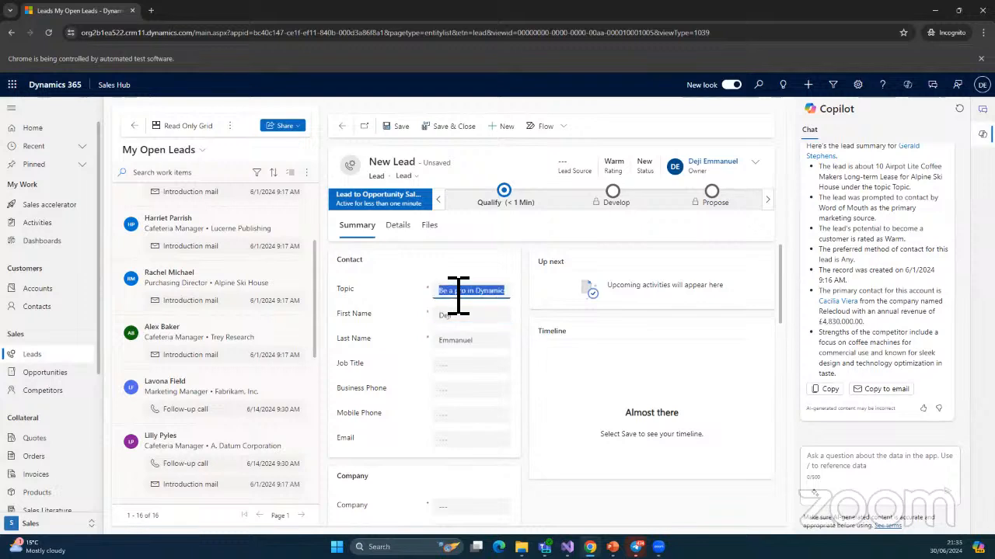
{"action": "key", "text": "BackSpace"}
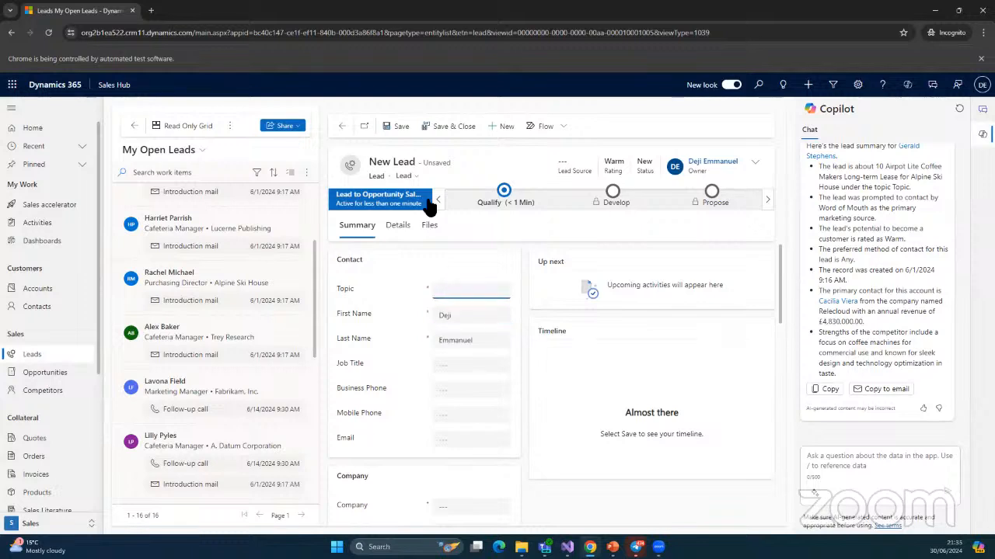
{"action": "left_click", "coordinate": [400, 126]}
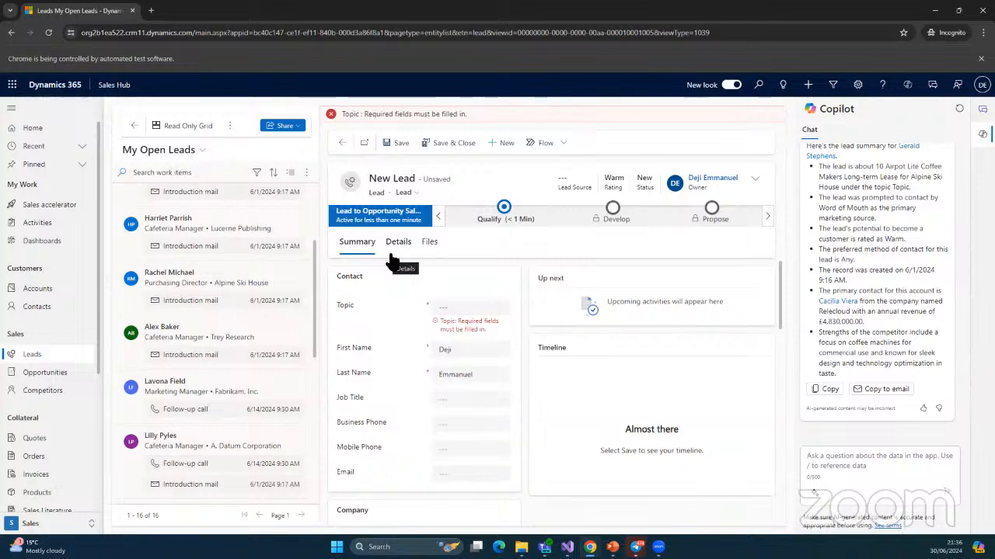
Paste 'Be a pro in Dynamics 365' back into Topic, clear the error, then reveal the slideshow
{"action": "left_click", "coordinate": [472, 311]}
{"action": "type", "text": "pro in Dynamics 365"}
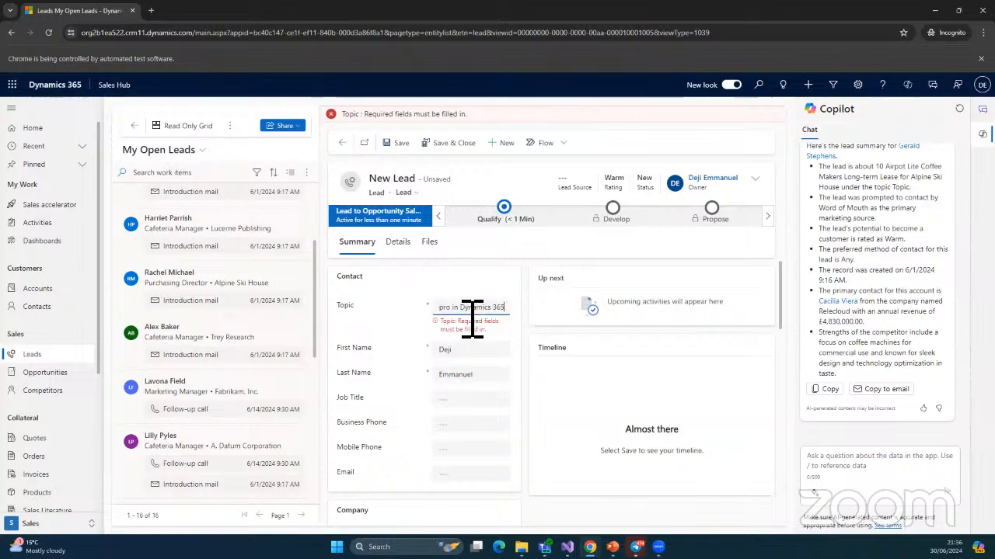
{"action": "left_click", "coordinate": [399, 150]}
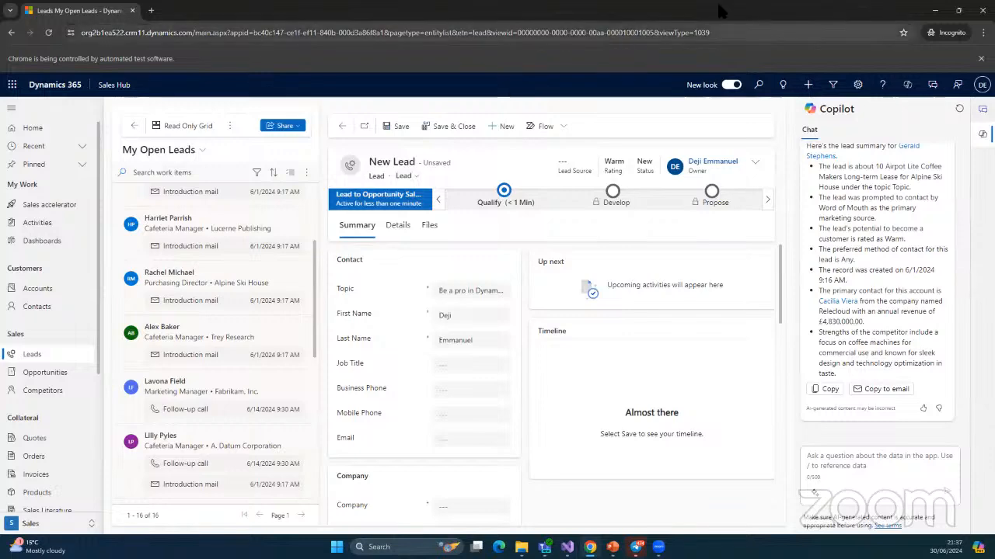
{"action": "left_click", "coordinate": [936, 12]}
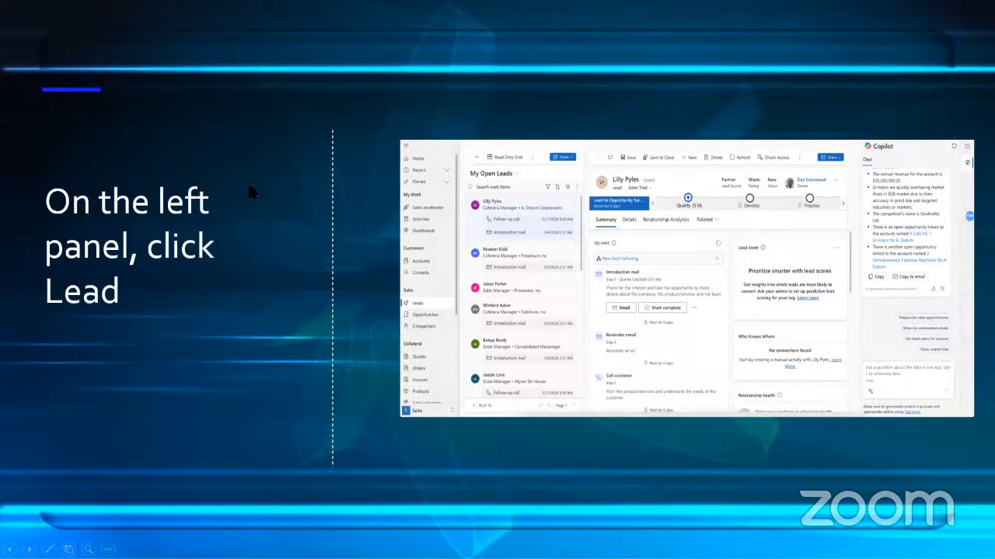
Advance the slideshow past the 'Click on New' and 'Fill the form' slides to the opportunity overview
{"action": "left_click", "coordinate": [227, 294]}
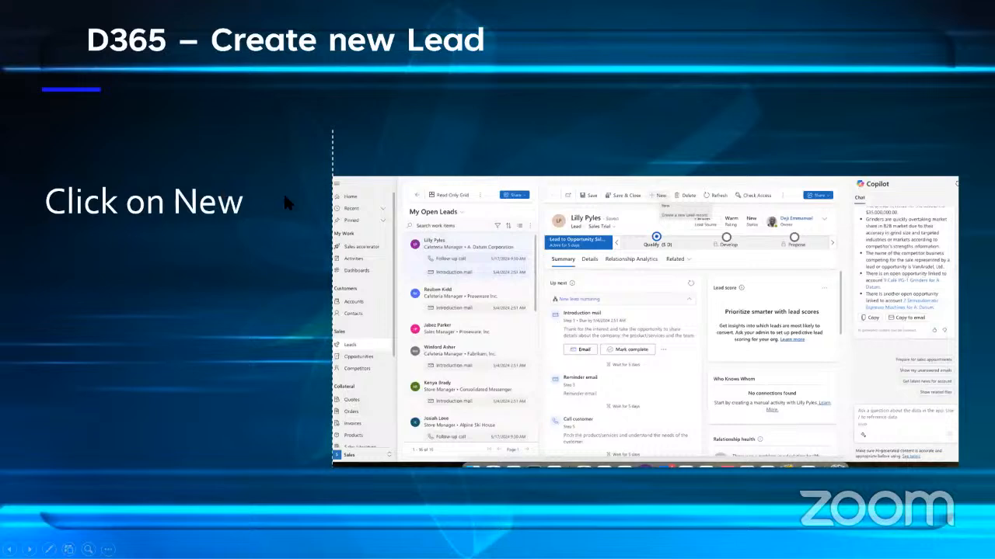
{"action": "left_click", "coordinate": [284, 197]}
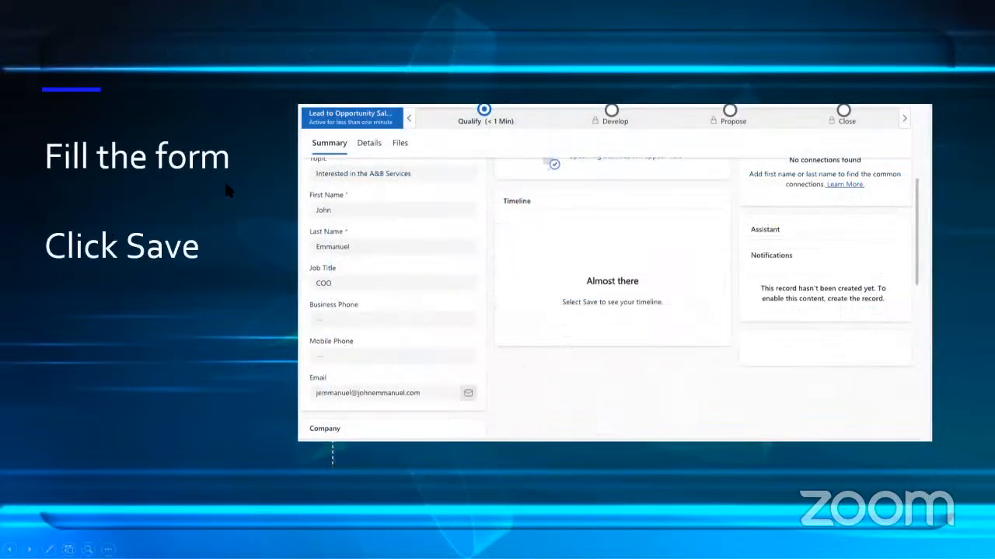
{"action": "left_click", "coordinate": [228, 389]}
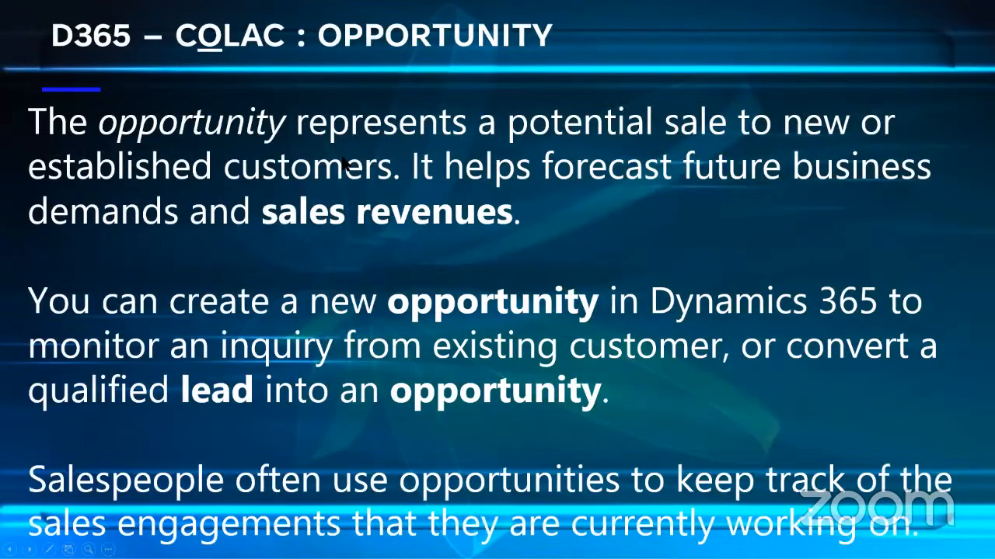
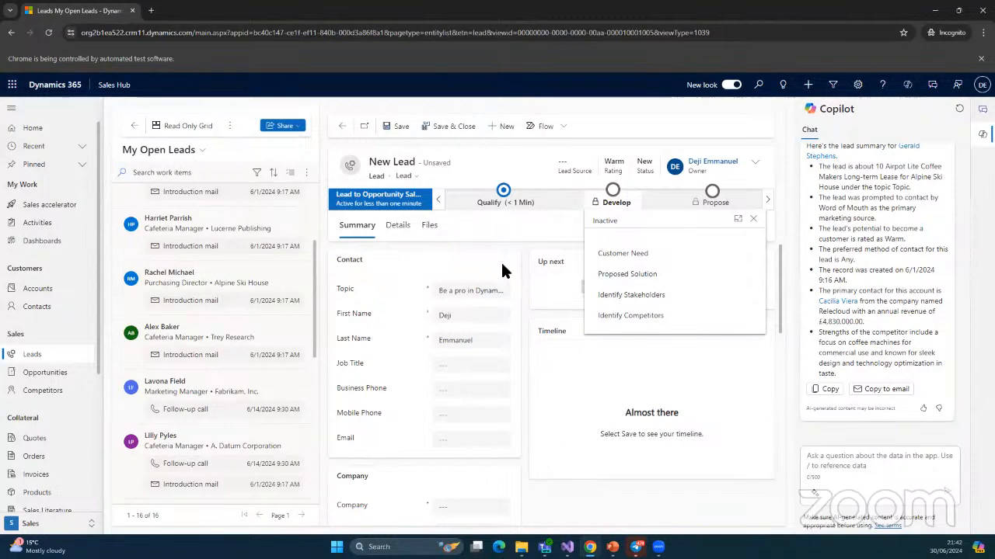
Close the Develop stage details, look over the lead form, and save the new lead
{"action": "left_click", "coordinate": [577, 448]}
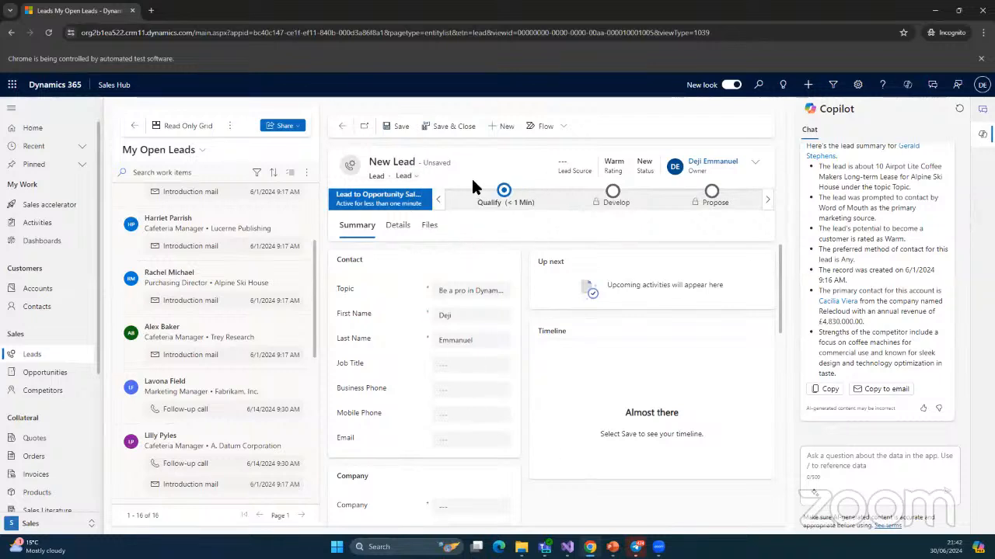
{"action": "scroll", "coordinate": [522, 365], "scroll_direction": "down", "scroll_amount": 1}
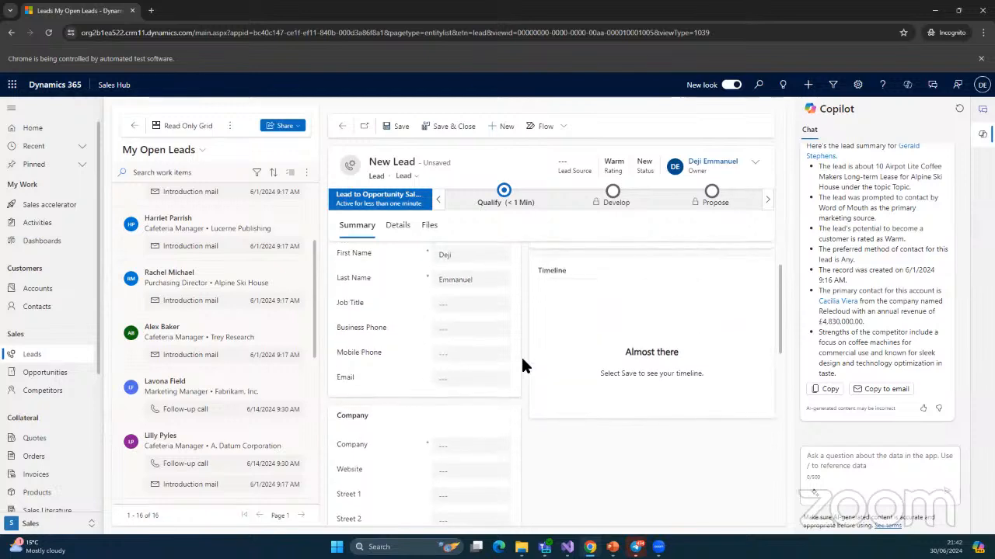
{"action": "scroll", "coordinate": [431, 342], "scroll_direction": "down", "scroll_amount": 1}
{"action": "scroll", "coordinate": [432, 342], "scroll_direction": "down", "scroll_amount": 1}
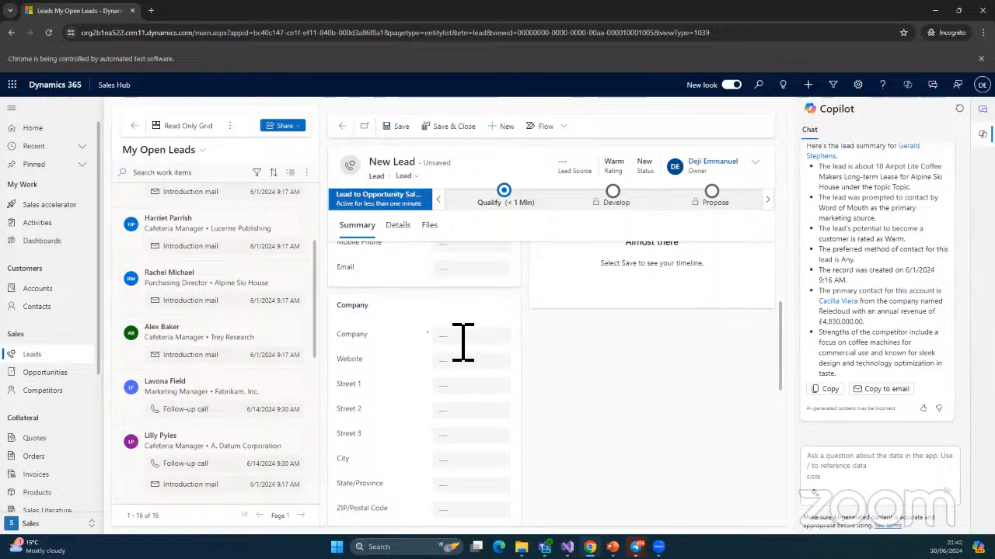
{"action": "scroll", "coordinate": [462, 342], "scroll_direction": "up", "scroll_amount": 2}
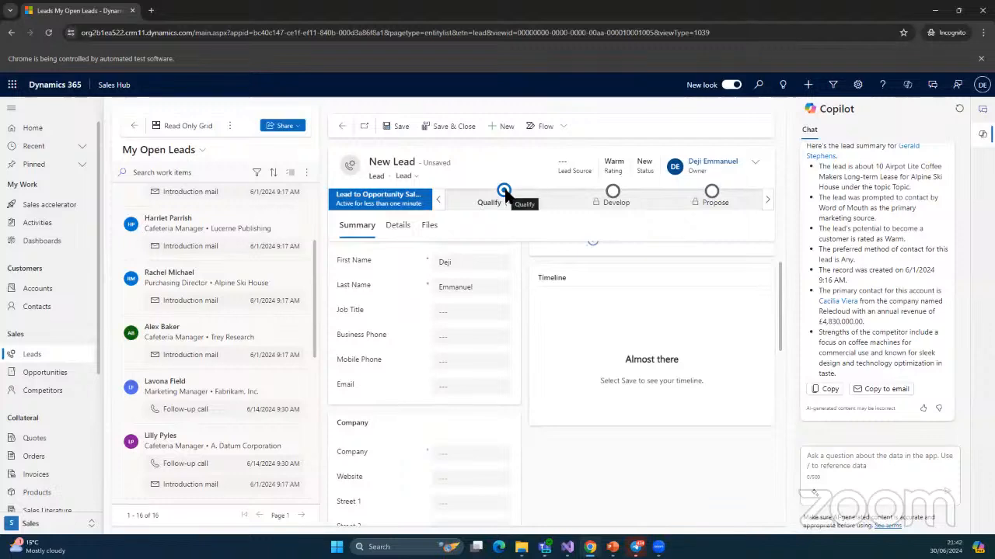
{"action": "left_click", "coordinate": [398, 127]}
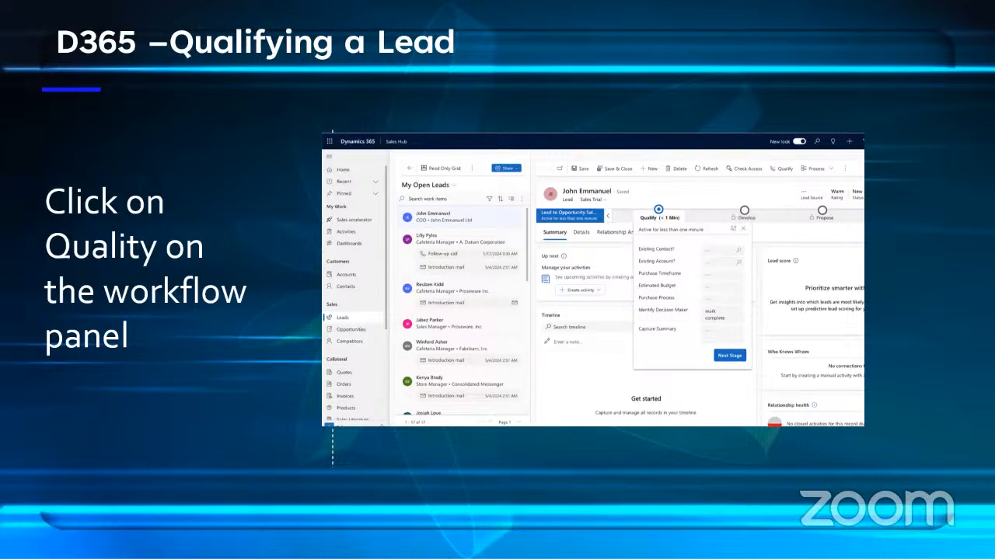
At the Qualify stage, search Existing Contact for the lead's first name and find no match
{"action": "key", "text": "alt+Tab"}
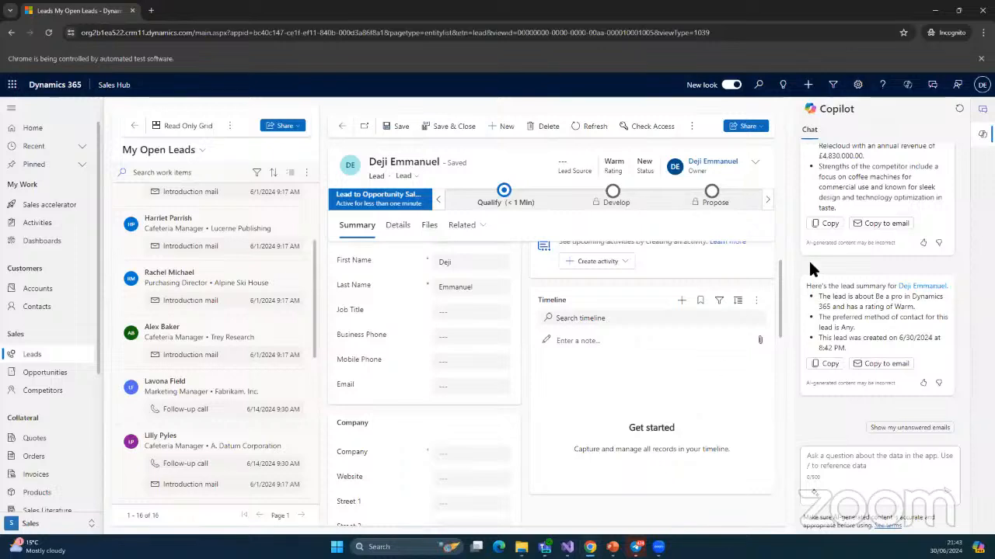
{"action": "left_click", "coordinate": [504, 192]}
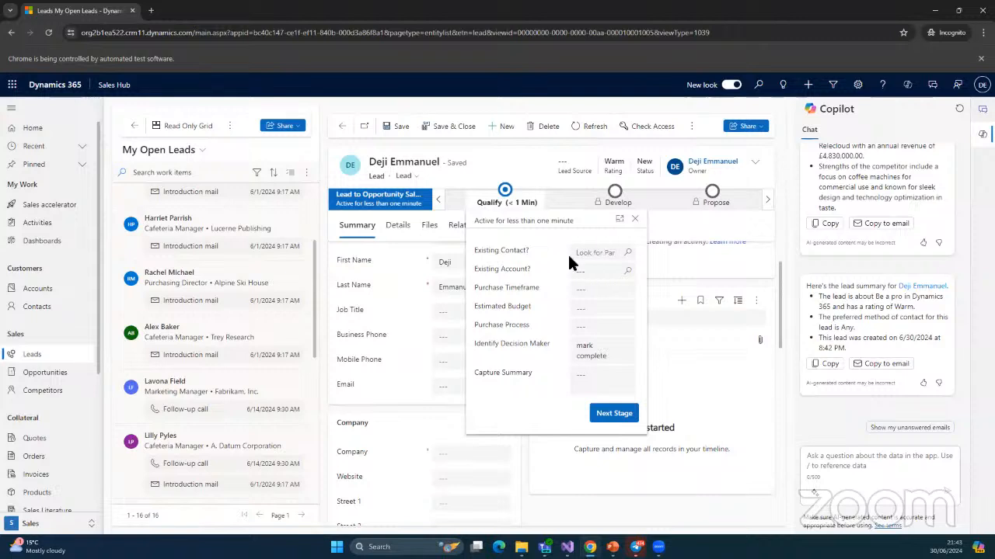
{"action": "left_click", "coordinate": [628, 254]}
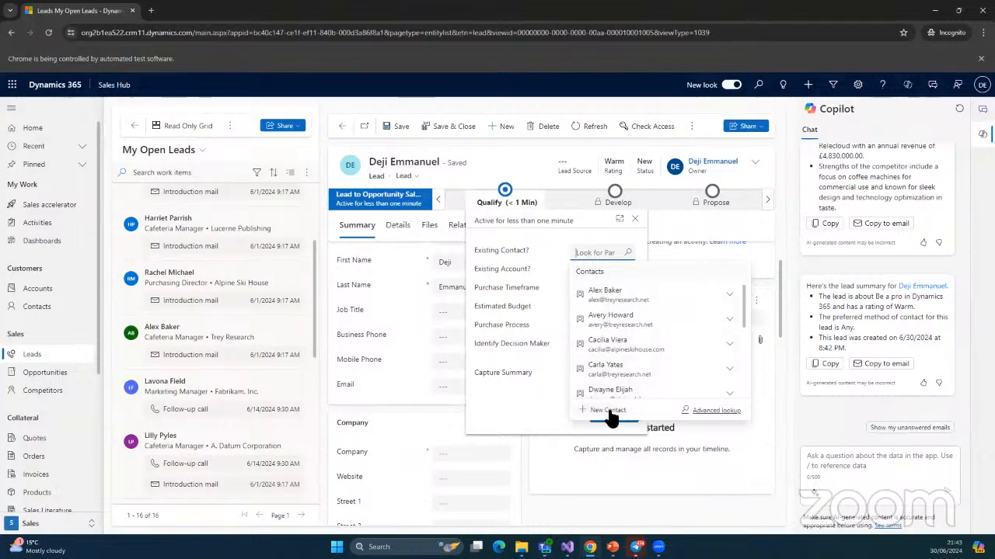
{"action": "type", "text": "deji"}
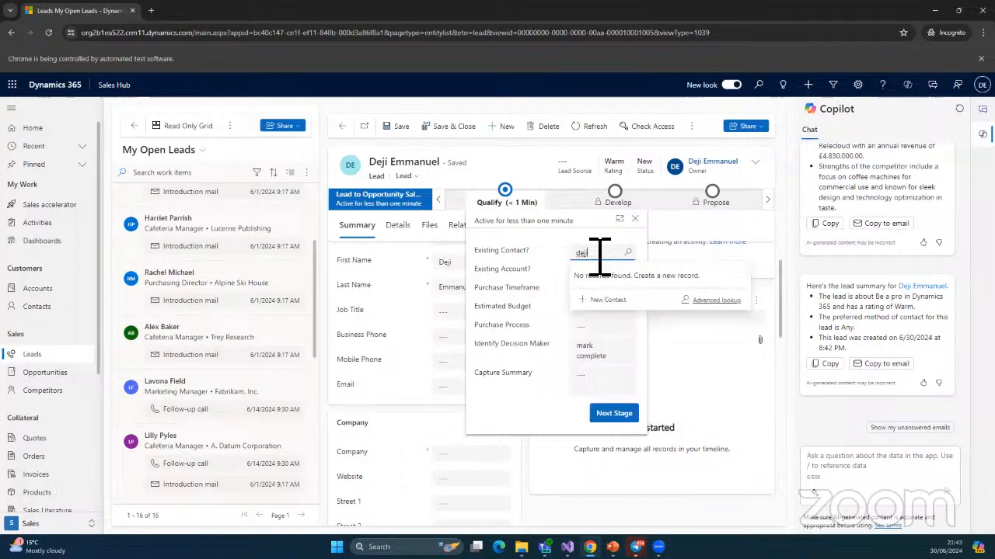
{"action": "key", "text": "BackSpace"}
{"action": "key", "text": "BackSpace"}
{"action": "key", "text": "BackSpace"}
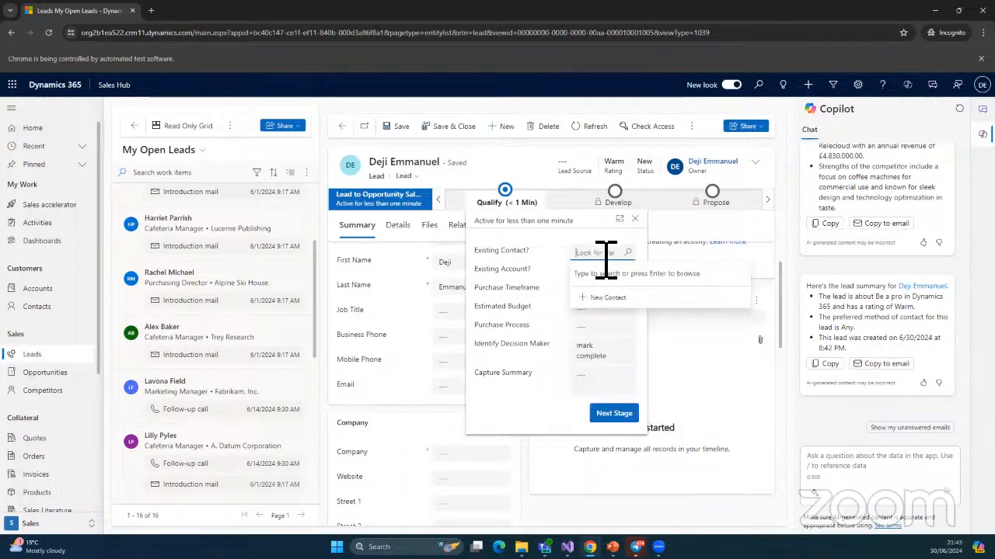
Open a Quick Create contact from the lookup and browse accounts without picking one
{"action": "left_click", "coordinate": [603, 300]}
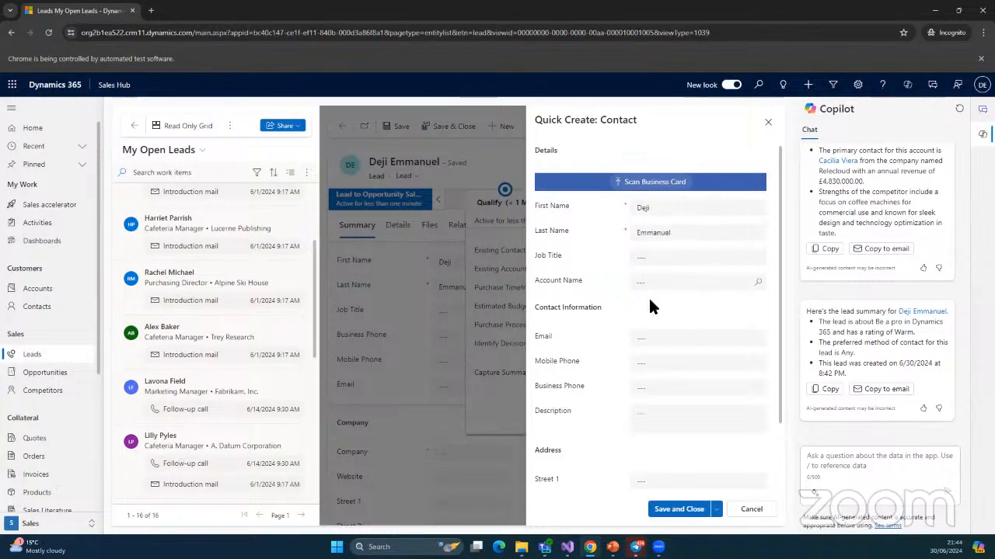
{"action": "scroll", "coordinate": [727, 415], "scroll_direction": "down", "scroll_amount": 1}
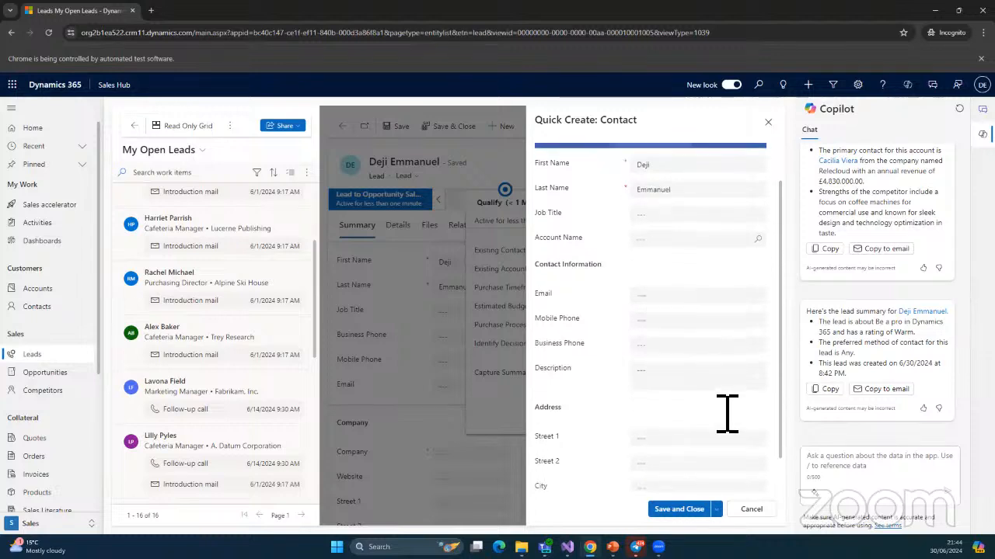
{"action": "scroll", "coordinate": [726, 414], "scroll_direction": "up", "scroll_amount": 1}
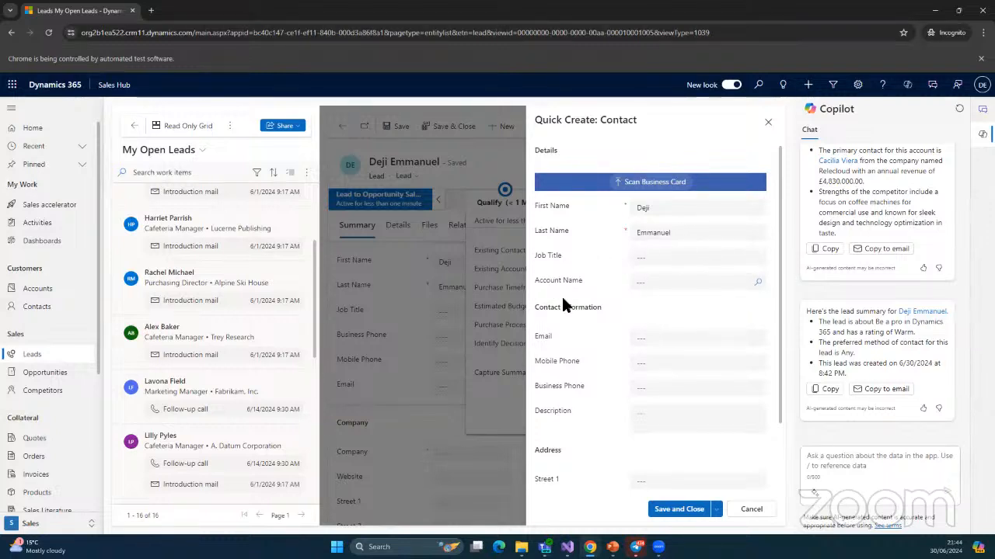
{"action": "left_click", "coordinate": [759, 283]}
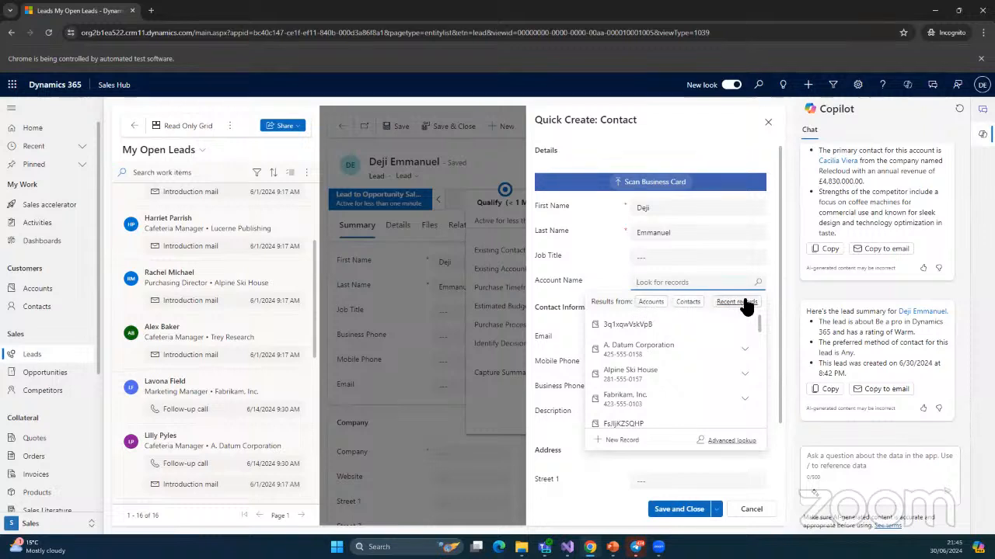
{"action": "left_click", "coordinate": [671, 282]}
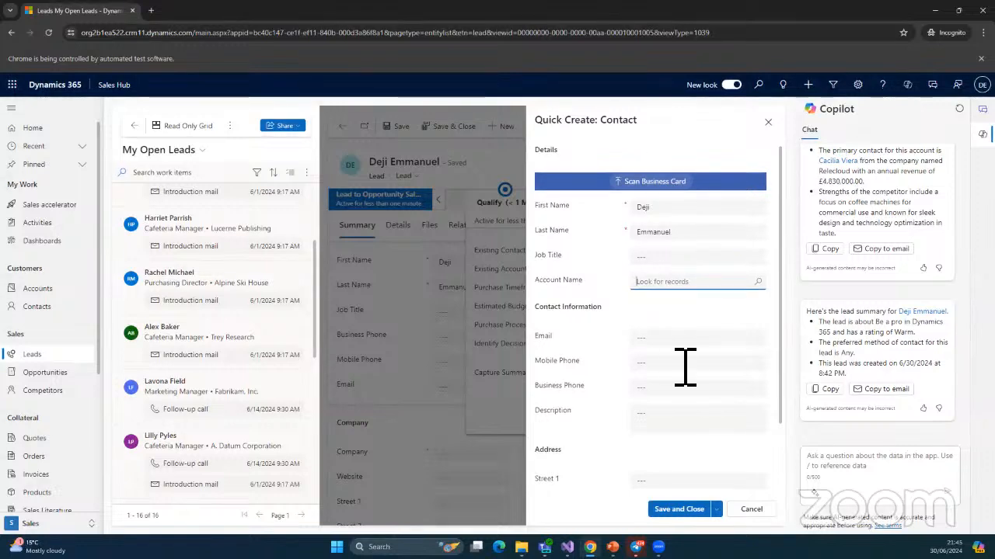
Review the contact's e-mail and mobile phone fields, leaving them empty
{"action": "scroll", "coordinate": [657, 295], "scroll_direction": "down", "scroll_amount": 1}
{"action": "left_click", "coordinate": [657, 275]}
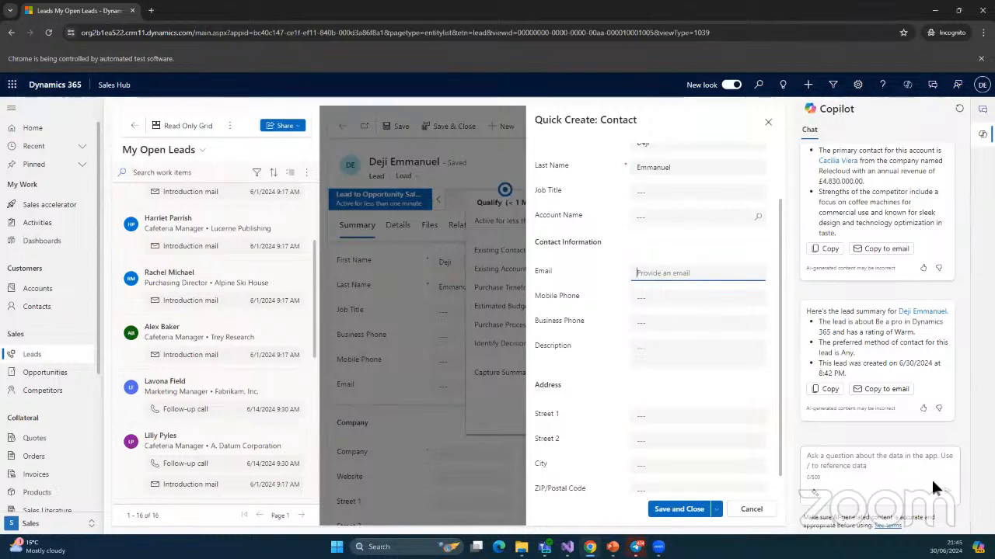
{"action": "left_click", "coordinate": [677, 299]}
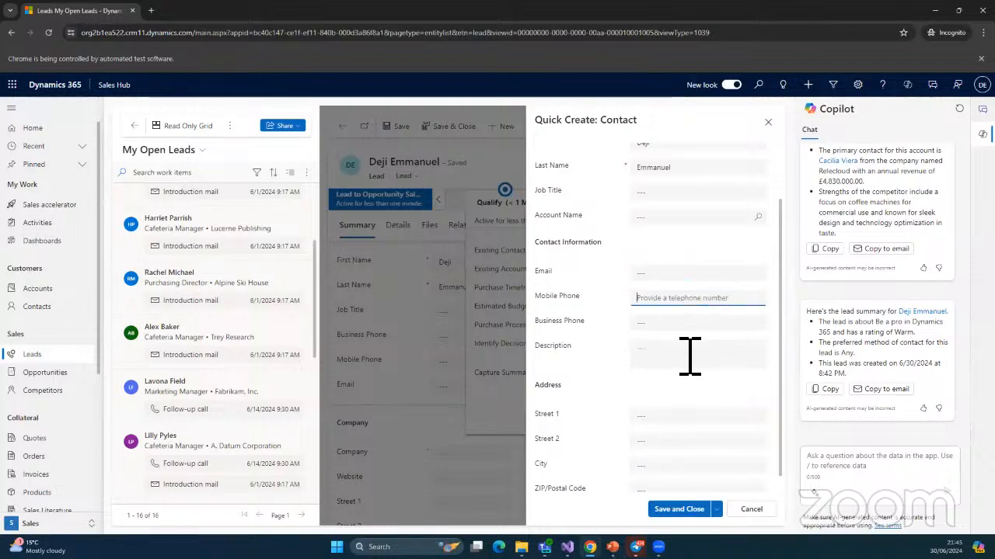
{"action": "scroll", "coordinate": [700, 354], "scroll_direction": "down", "scroll_amount": 1}
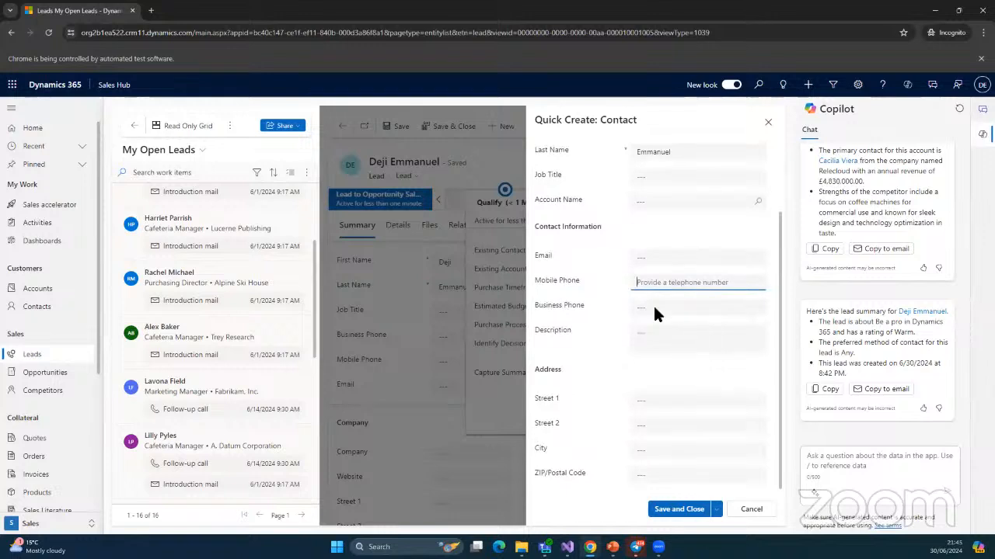
{"action": "left_click", "coordinate": [662, 260]}
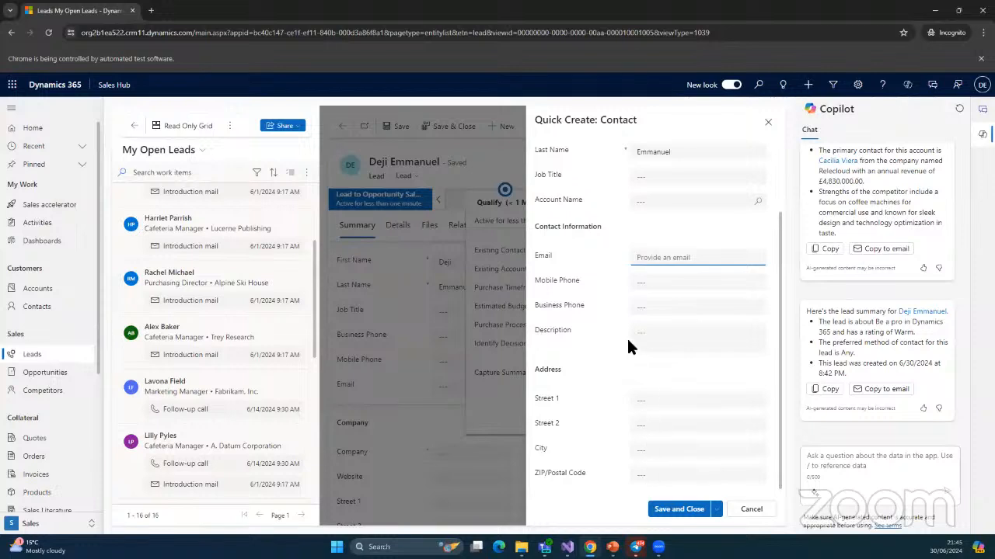
{"action": "scroll", "coordinate": [627, 344], "scroll_direction": "up", "scroll_amount": 1}
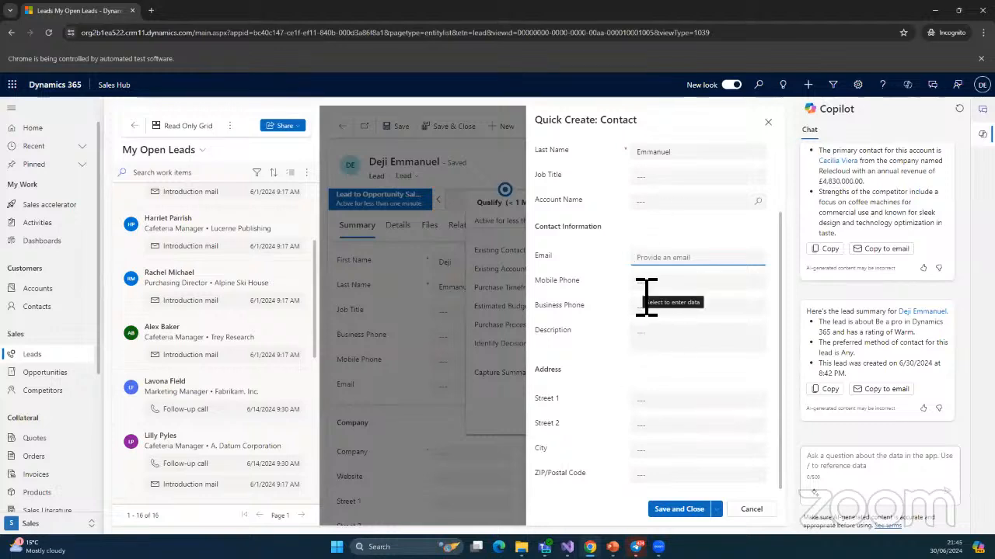
{"action": "scroll", "coordinate": [646, 298], "scroll_direction": "up", "scroll_amount": 2}
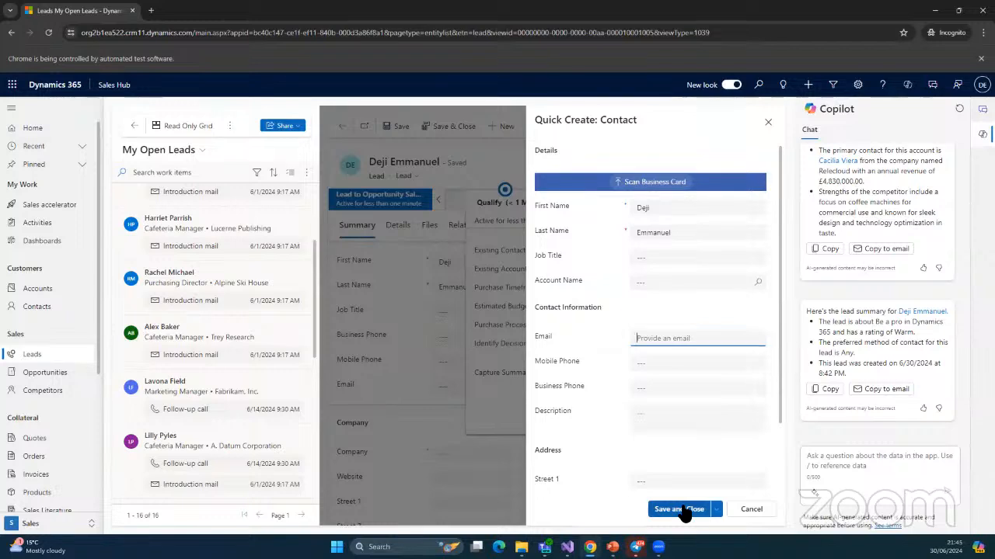
Save the new contact, then set purchase timeframe to Immediate and estimated budget to £150
{"action": "left_click", "coordinate": [683, 511]}
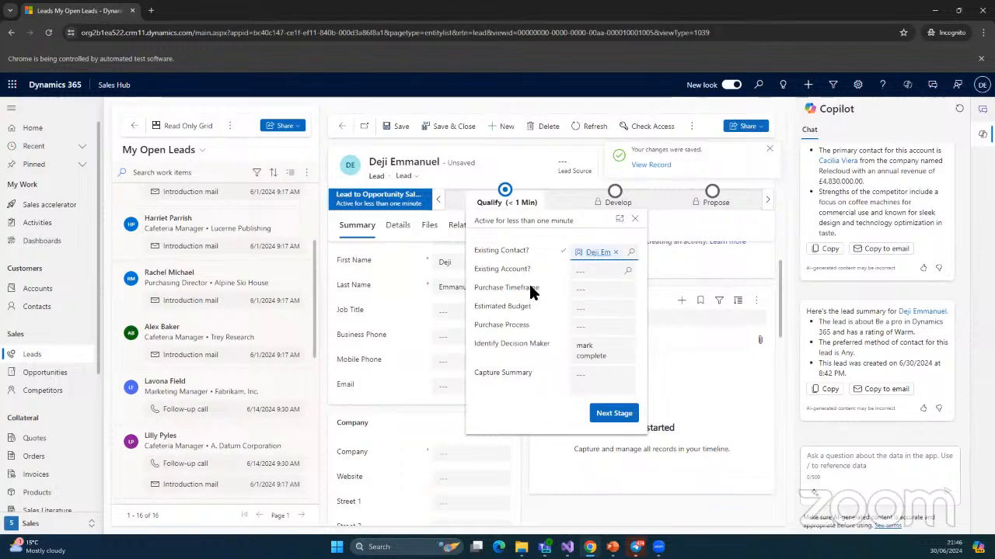
{"action": "left_click", "coordinate": [629, 295]}
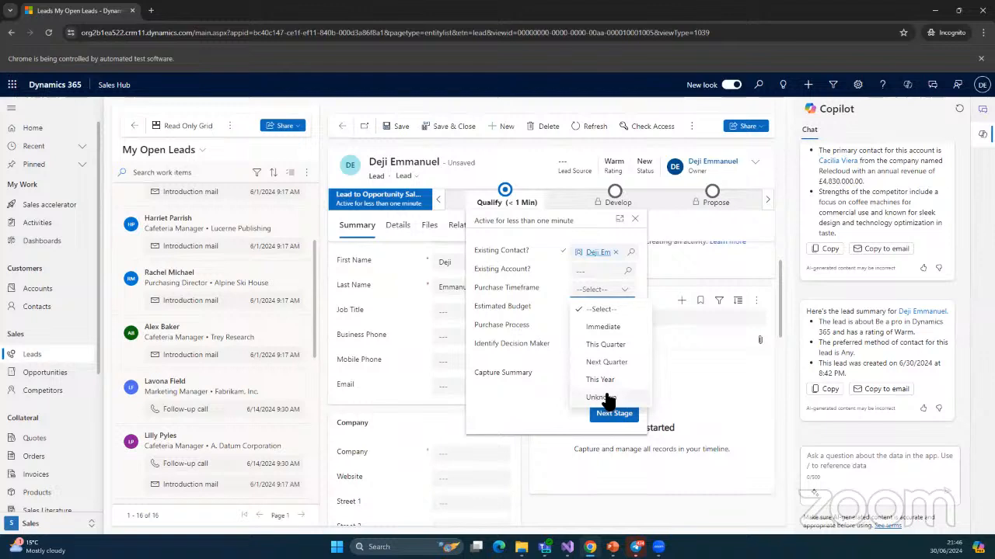
{"action": "left_click", "coordinate": [603, 329]}
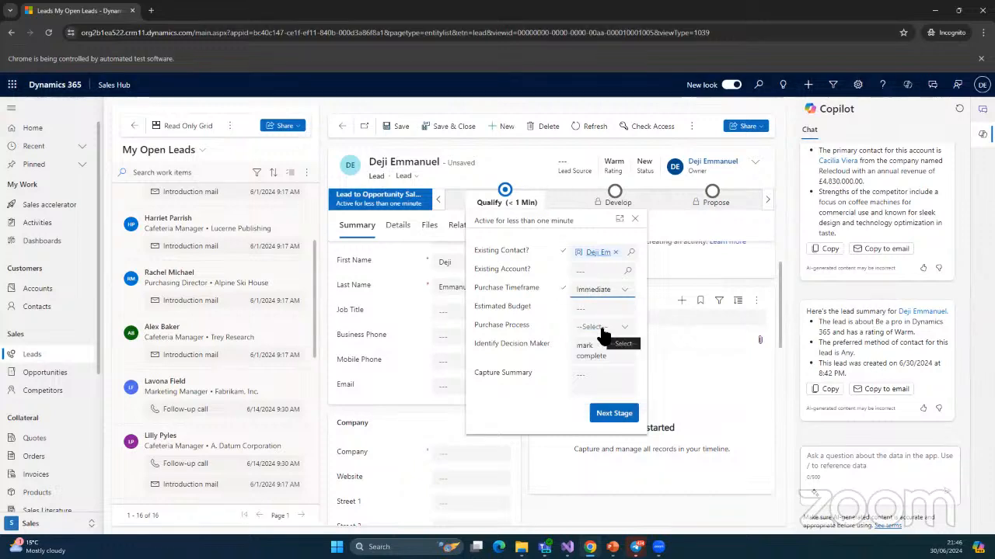
{"action": "left_click", "coordinate": [615, 315]}
{"action": "type", "text": "150"}
{"action": "key", "text": "Left"}
{"action": "key", "text": "Left"}
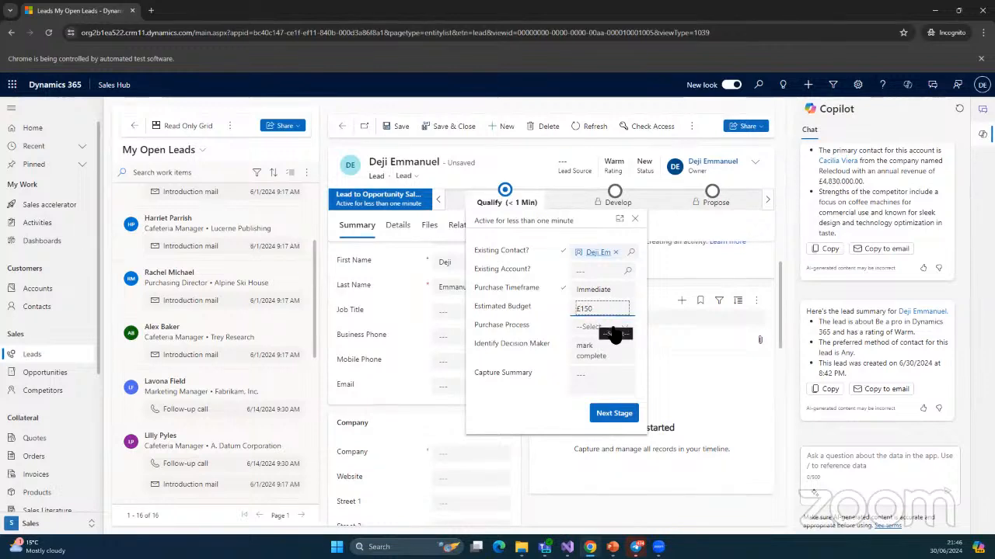
{"action": "left_click", "coordinate": [632, 325]}
Set purchase process to Individual, mark Identify Decision Maker completed, and try Next Stage
{"action": "left_click", "coordinate": [625, 329]}
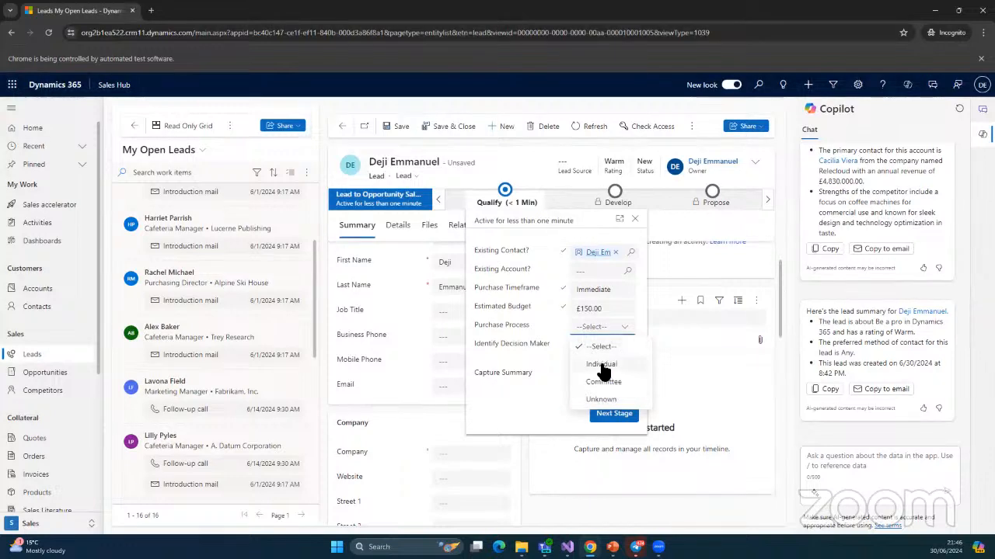
{"action": "left_click", "coordinate": [601, 366]}
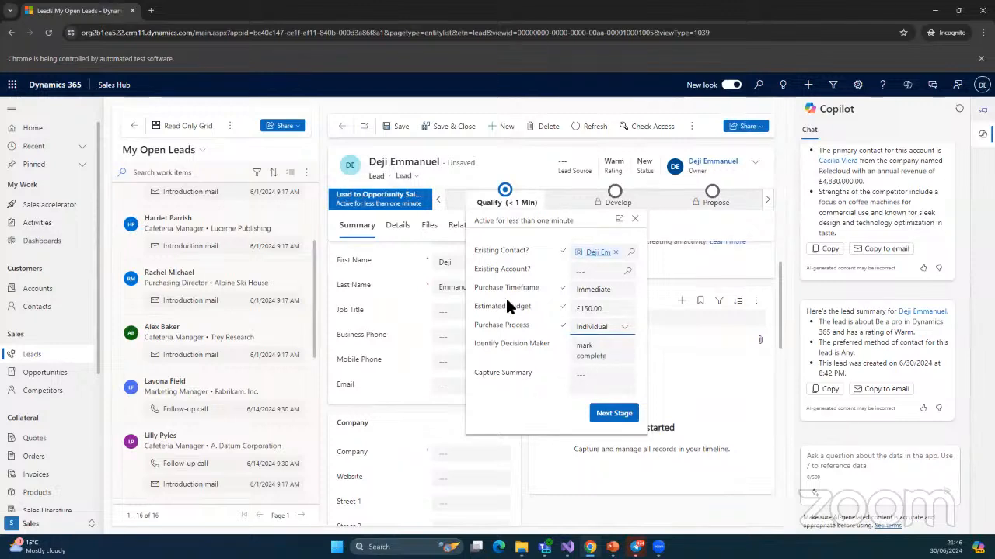
{"action": "left_click", "coordinate": [620, 351]}
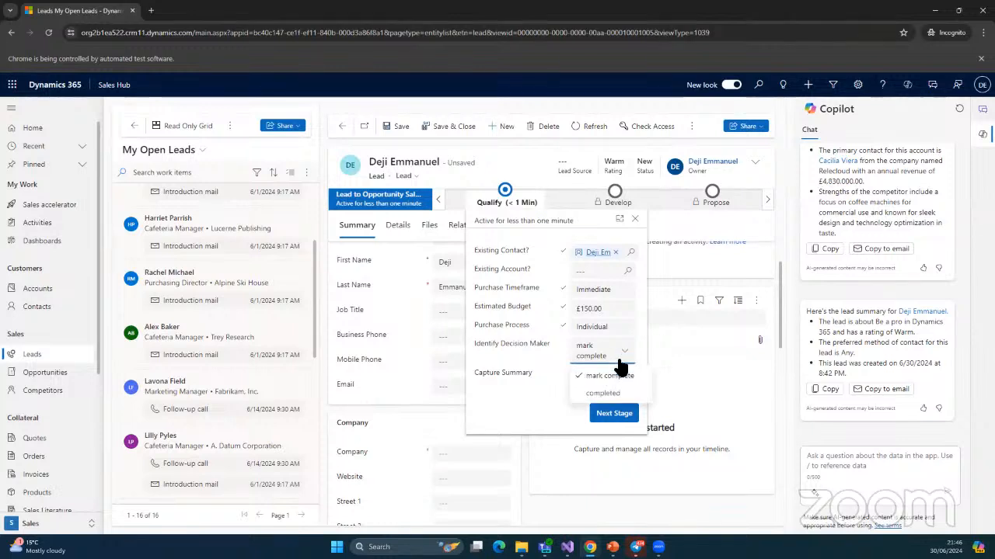
{"action": "left_click", "coordinate": [614, 378]}
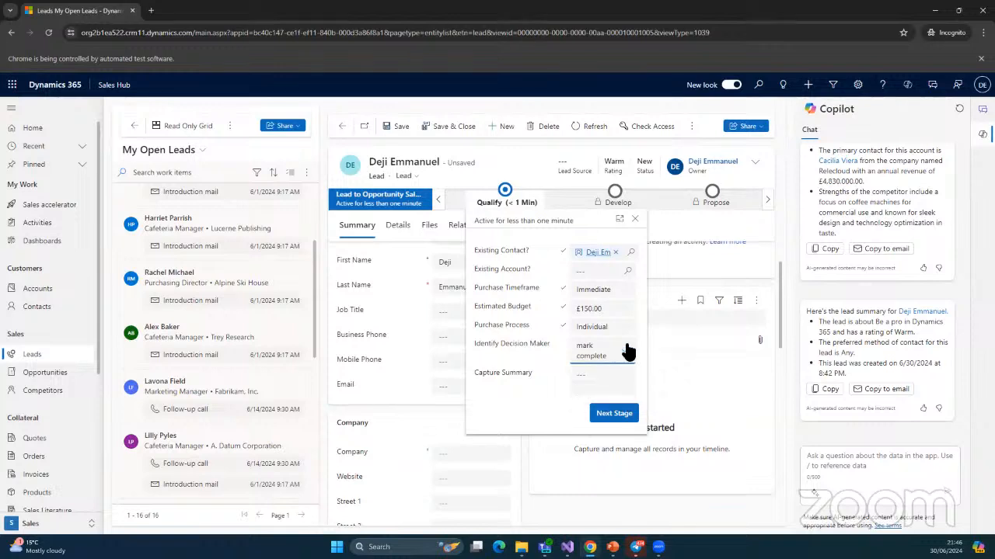
{"action": "left_click", "coordinate": [627, 352]}
{"action": "left_click", "coordinate": [627, 393]}
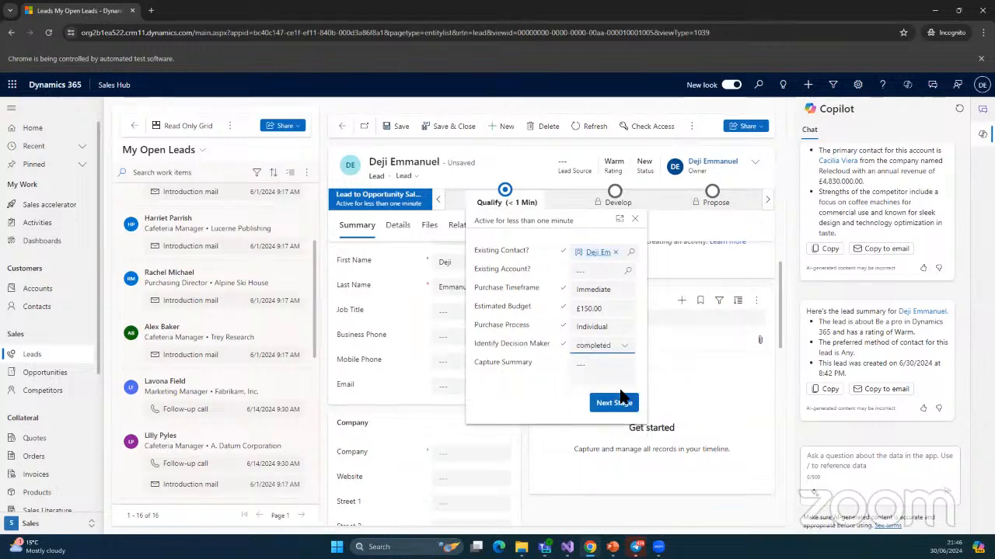
{"action": "left_click", "coordinate": [599, 367]}
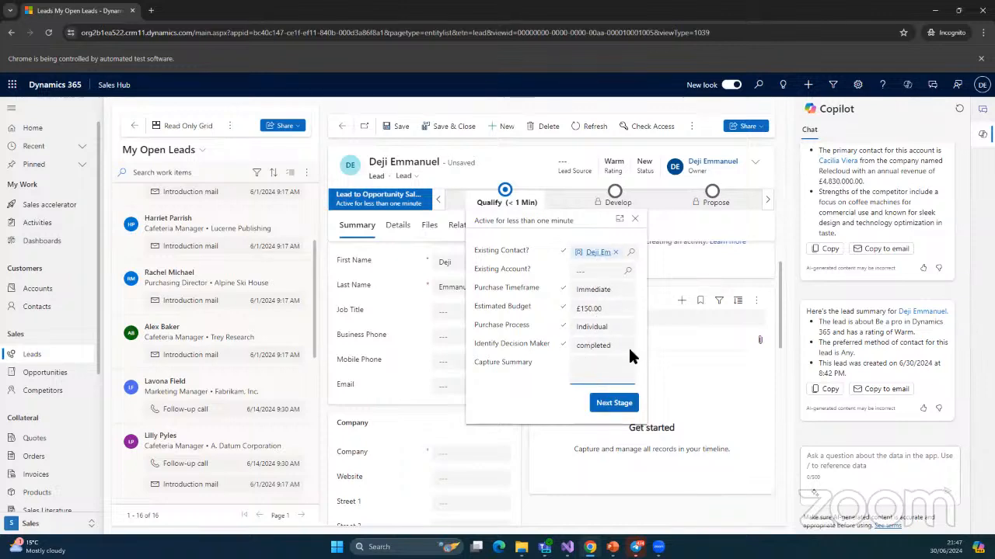
{"action": "left_click", "coordinate": [605, 410]}
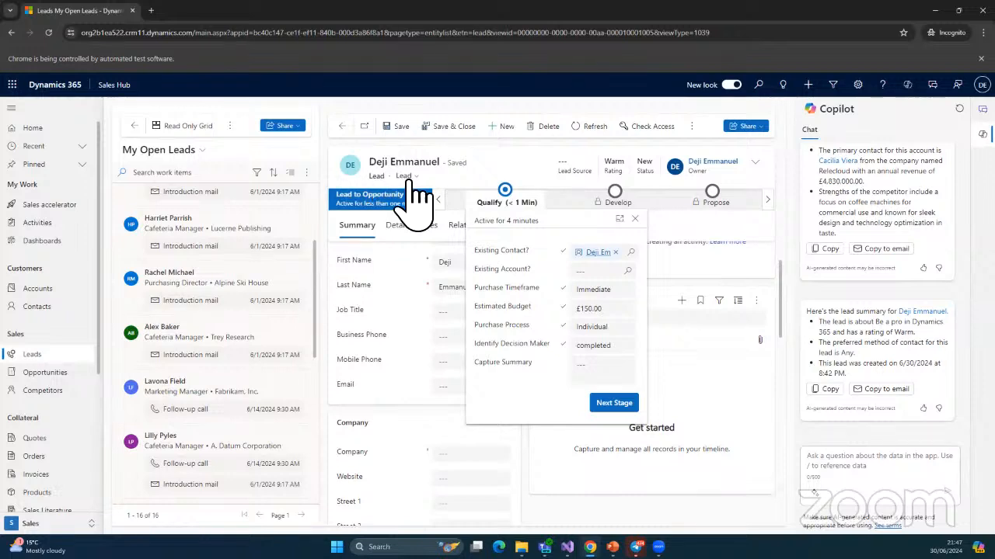
{"action": "left_click", "coordinate": [624, 273]}
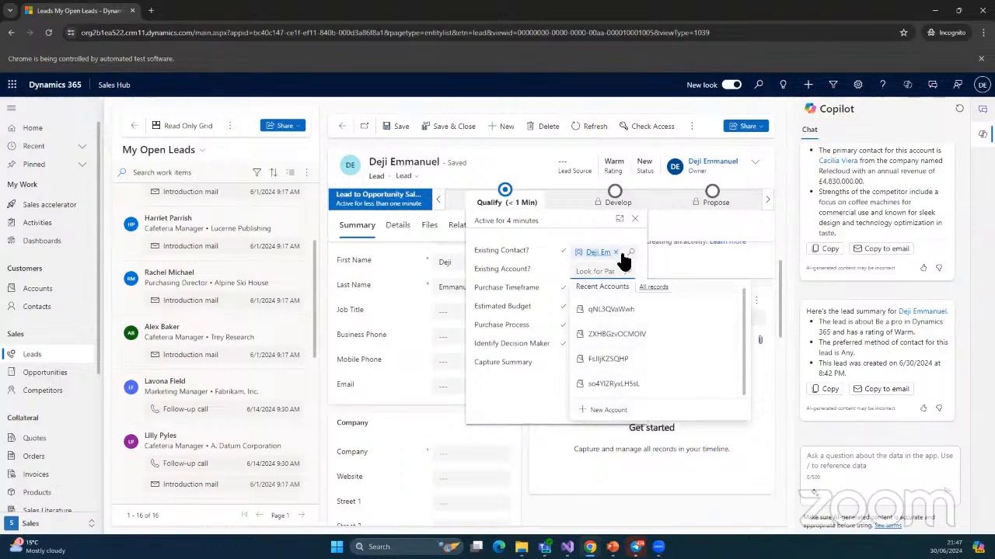
Quick-create the account 'ABC Limited' and link it as the lead's Existing Account
{"action": "left_click", "coordinate": [609, 405]}
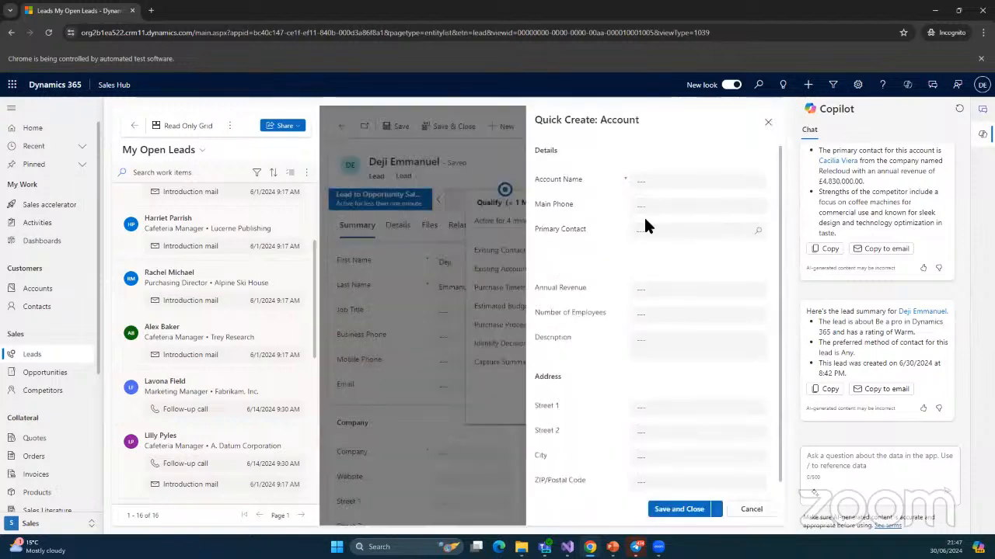
{"action": "left_click", "coordinate": [658, 184]}
{"action": "type", "text": "ABC "}
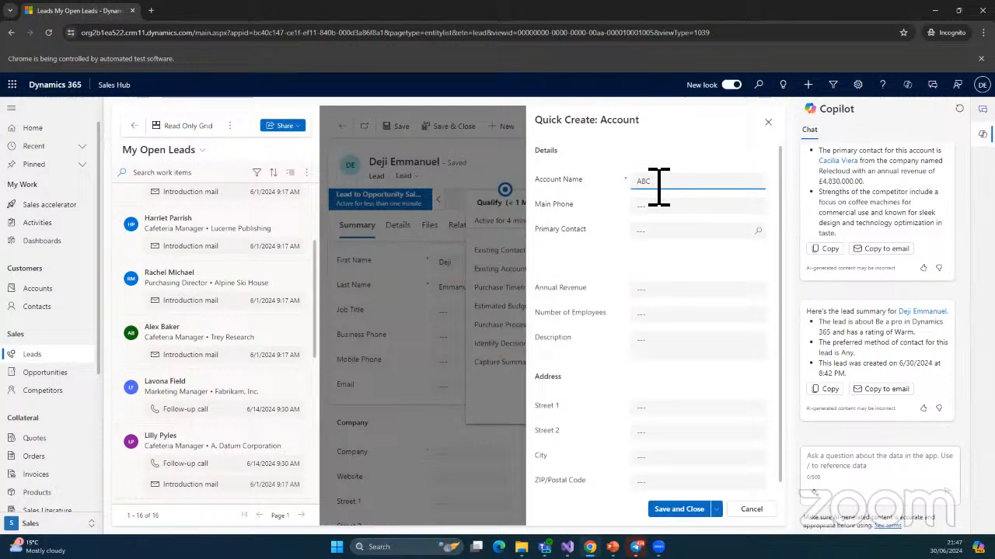
{"action": "type", "text": "Limited"}
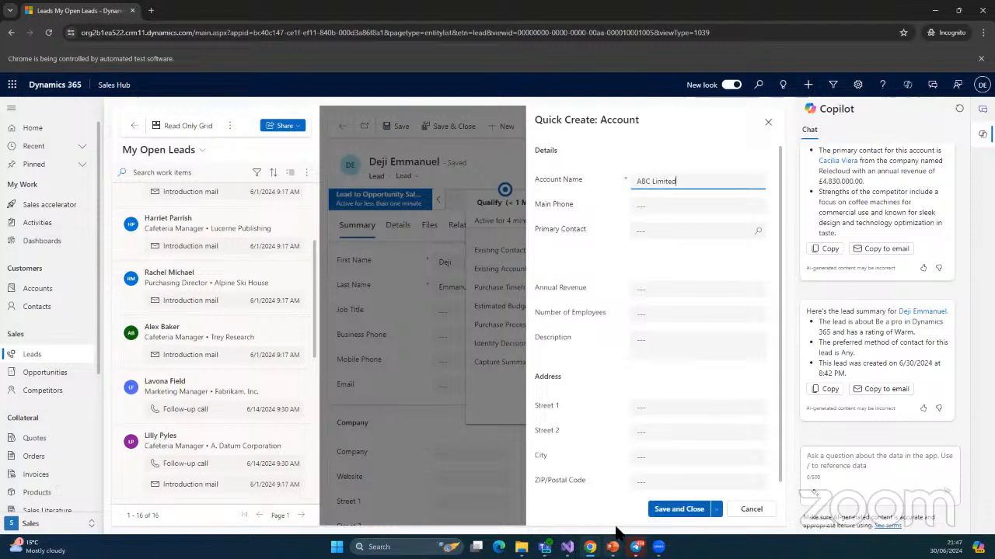
{"action": "left_click", "coordinate": [657, 509]}
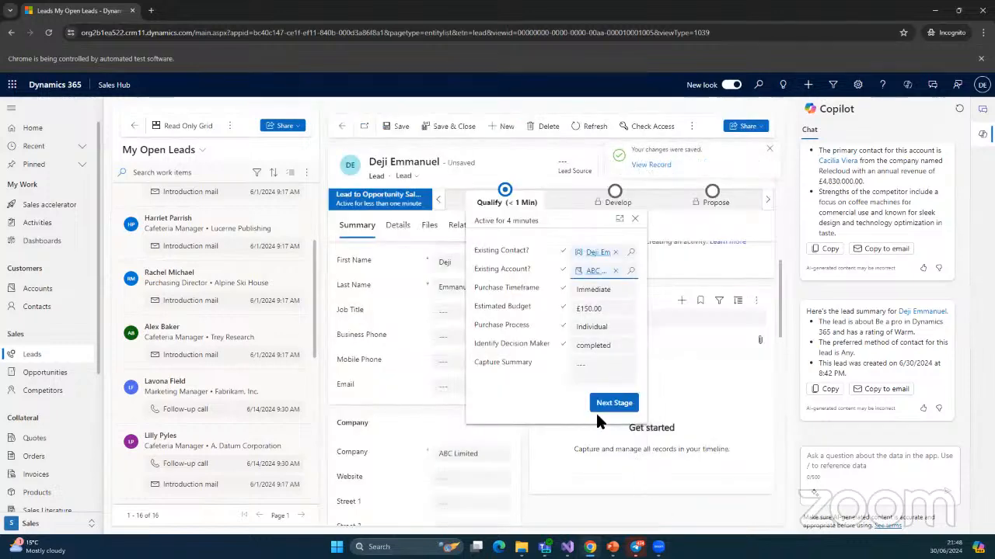
Try Next Stage again, then dismiss the empty Select Opportunity flyout
{"action": "left_click", "coordinate": [609, 406]}
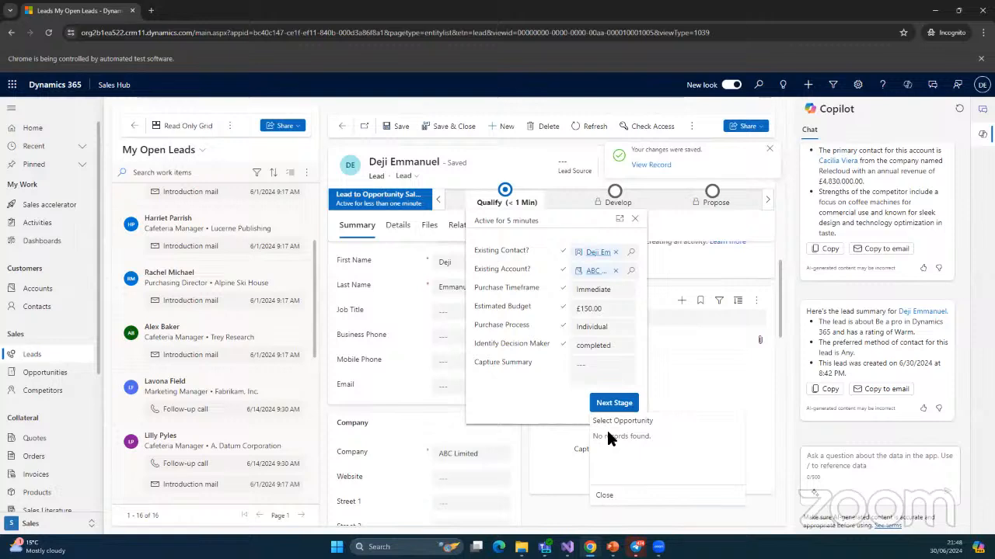
{"action": "left_click_drag", "start_coordinate": [607, 432], "coordinate": [625, 435]}
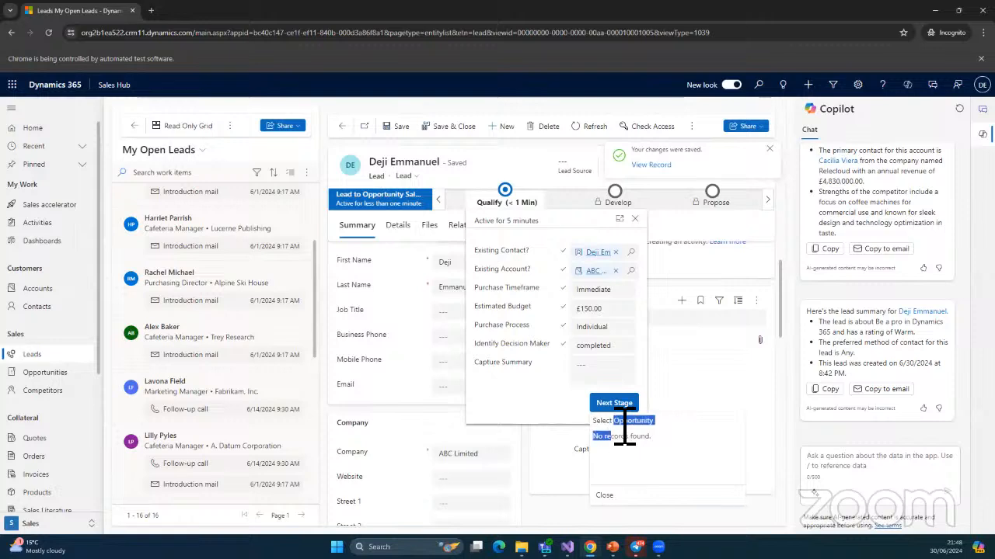
{"action": "left_click", "coordinate": [567, 394]}
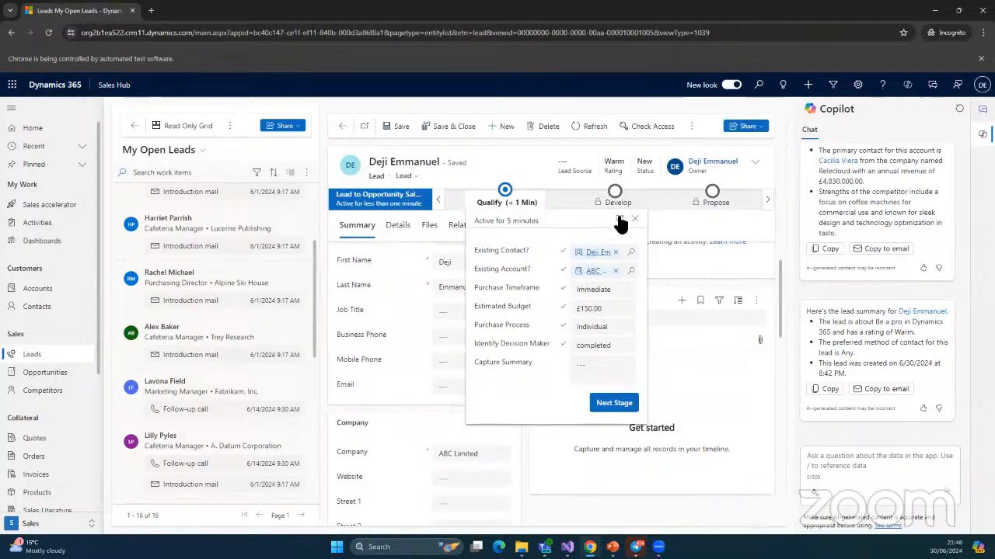
Close the Qualify details and scroll through the lead's Summary tab back to the top
{"action": "left_click", "coordinate": [414, 259]}
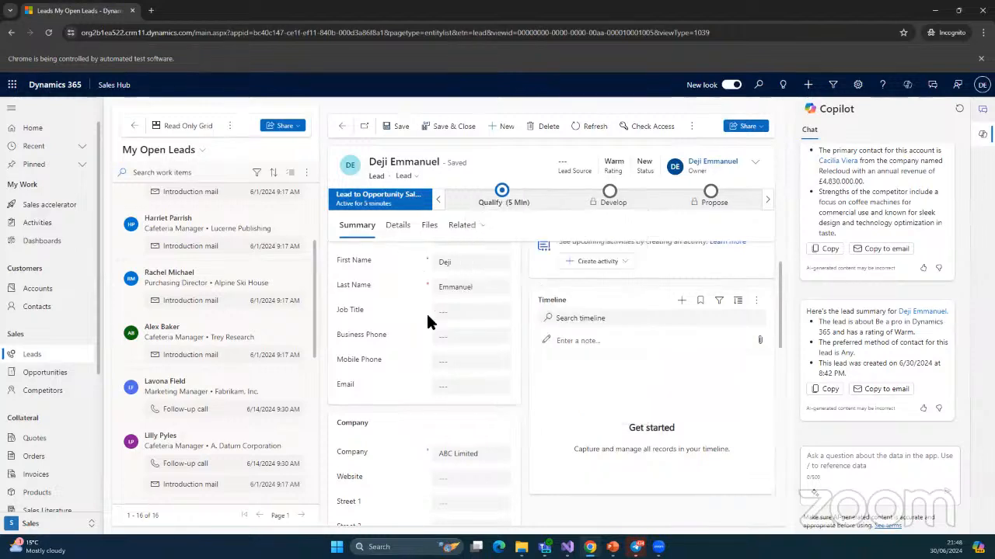
{"action": "scroll", "coordinate": [458, 364], "scroll_direction": "down", "scroll_amount": 2}
{"action": "scroll", "coordinate": [459, 370], "scroll_direction": "down", "scroll_amount": 5}
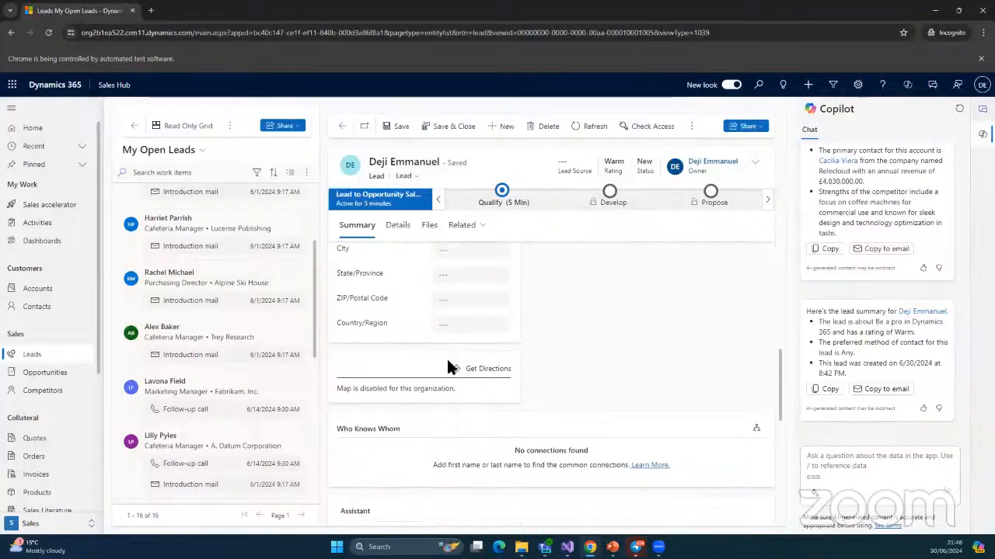
{"action": "scroll", "coordinate": [460, 371], "scroll_direction": "down", "scroll_amount": 3}
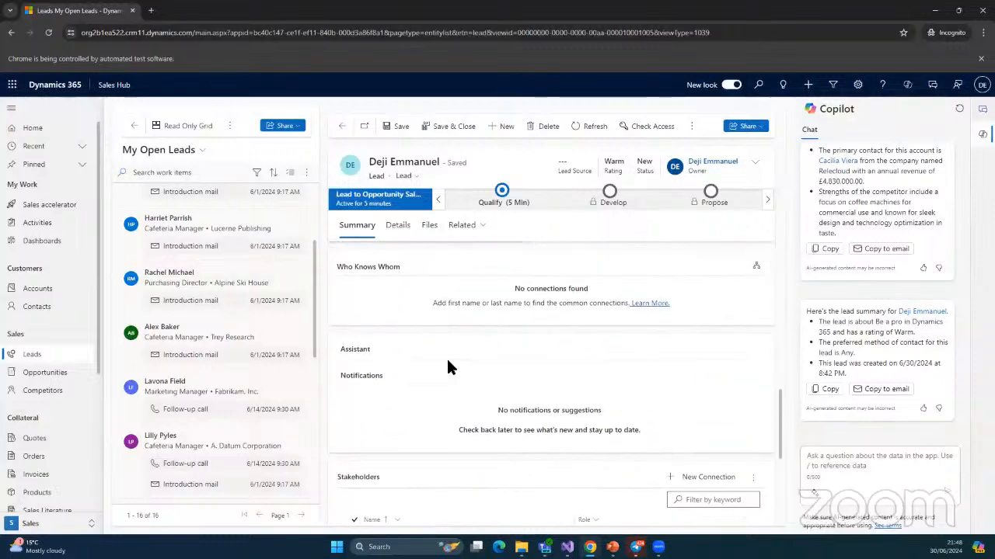
{"action": "scroll", "coordinate": [447, 365], "scroll_direction": "up", "scroll_amount": 10}
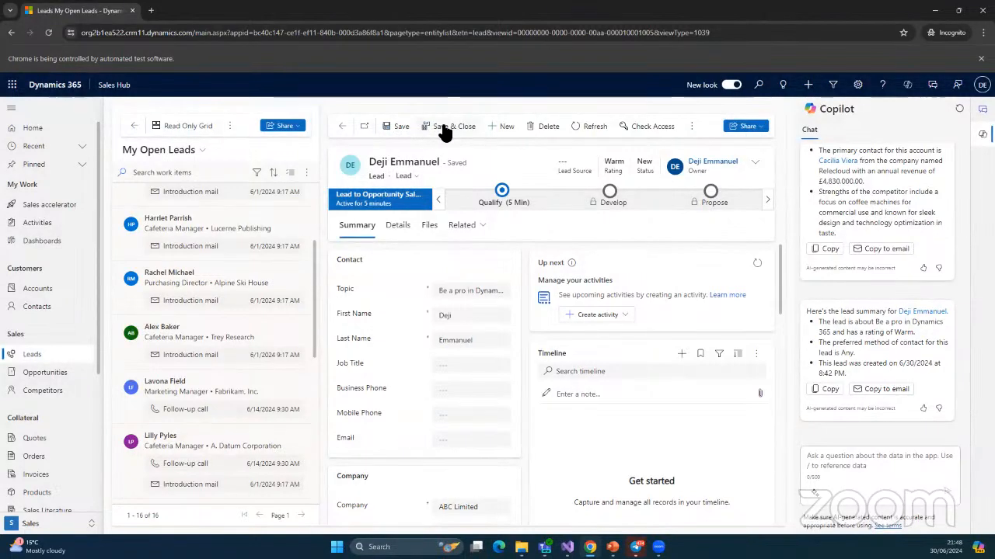
Check the Related and Details tabs, then open the Alpine Ski House cafeteria manager lead
{"action": "left_click", "coordinate": [461, 227]}
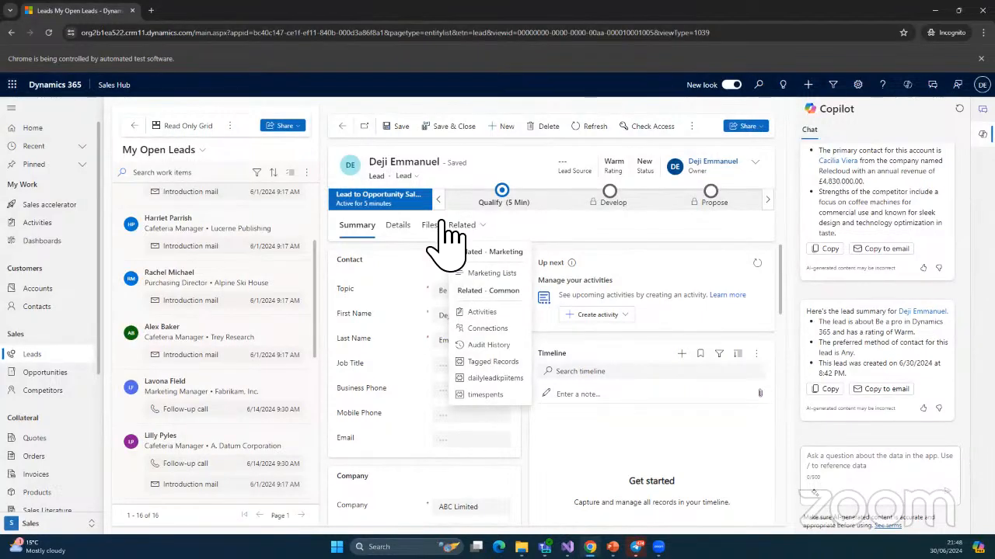
{"action": "left_click", "coordinate": [397, 227]}
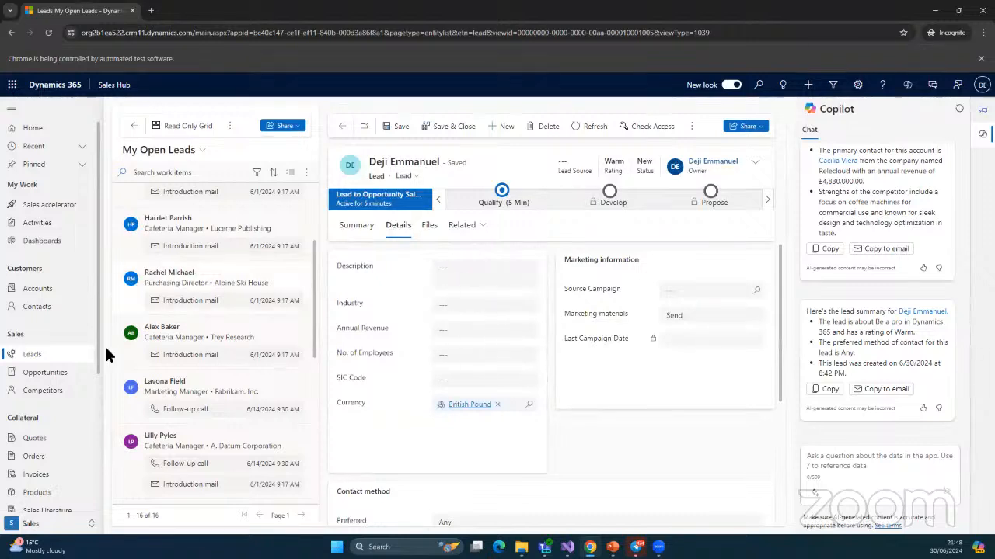
{"action": "left_click", "coordinate": [445, 129]}
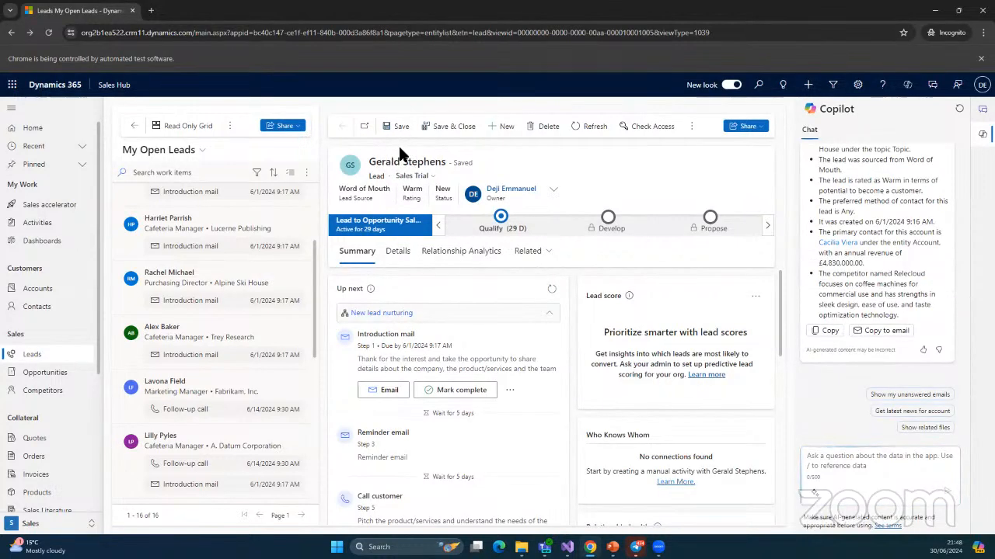
{"action": "scroll", "coordinate": [269, 243], "scroll_direction": "up", "scroll_amount": 3}
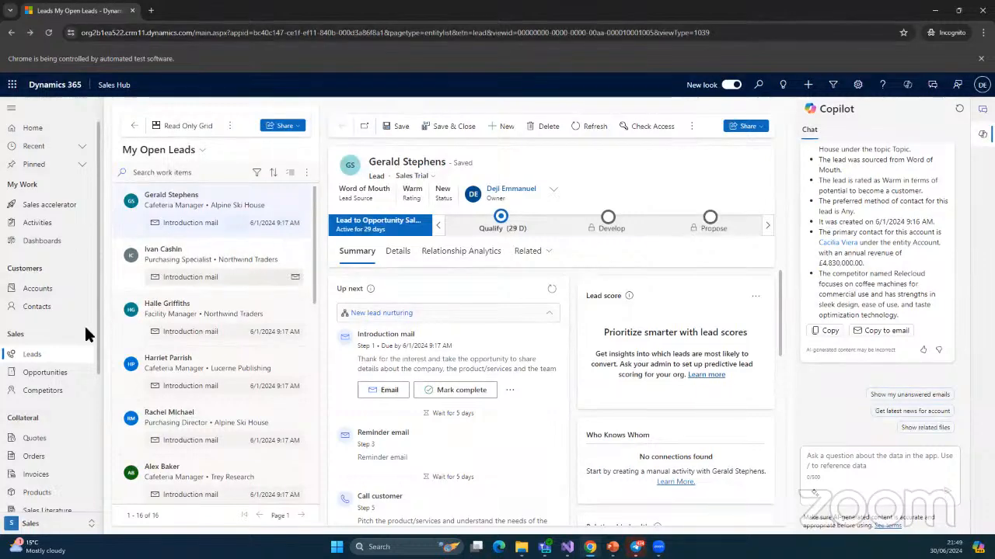
Reopen the ABC Limited lead, try Next Stage at Qualify, then go to Opportunities
{"action": "left_click", "coordinate": [32, 355]}
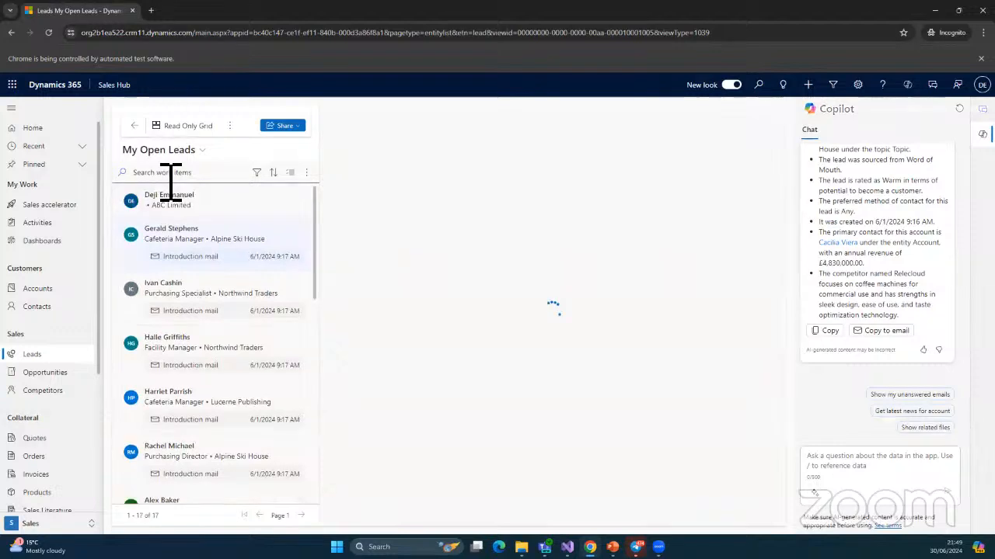
{"action": "left_click", "coordinate": [166, 198]}
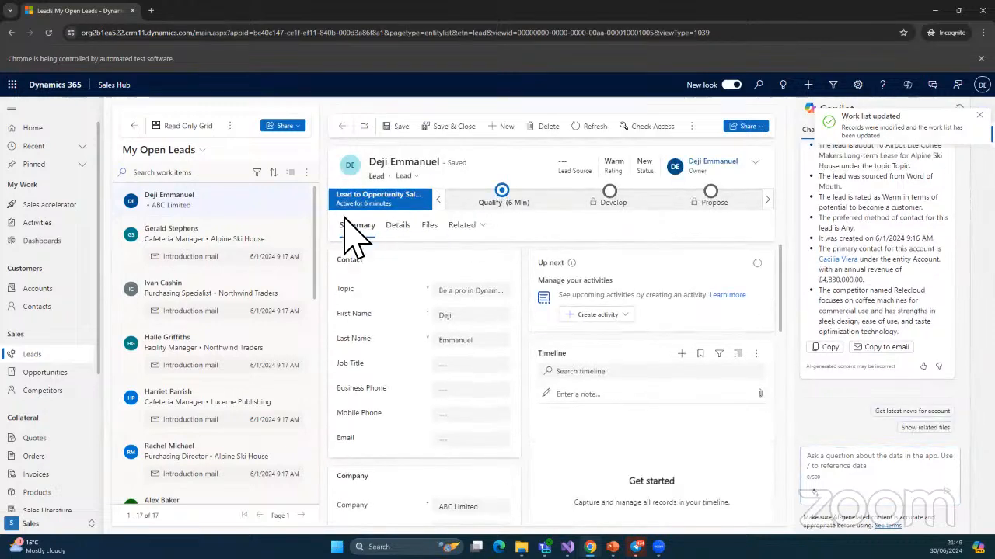
{"action": "left_click", "coordinate": [513, 197]}
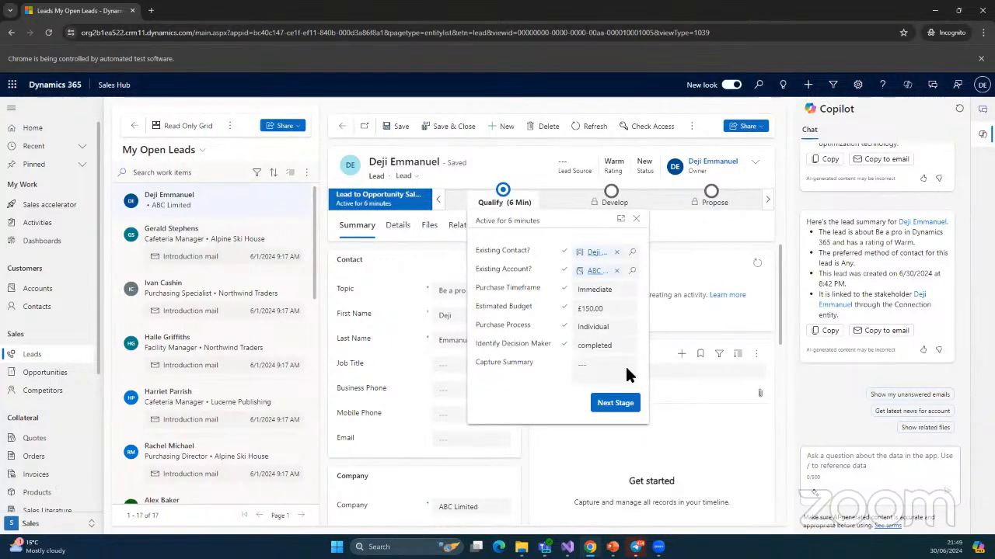
{"action": "left_click", "coordinate": [618, 404]}
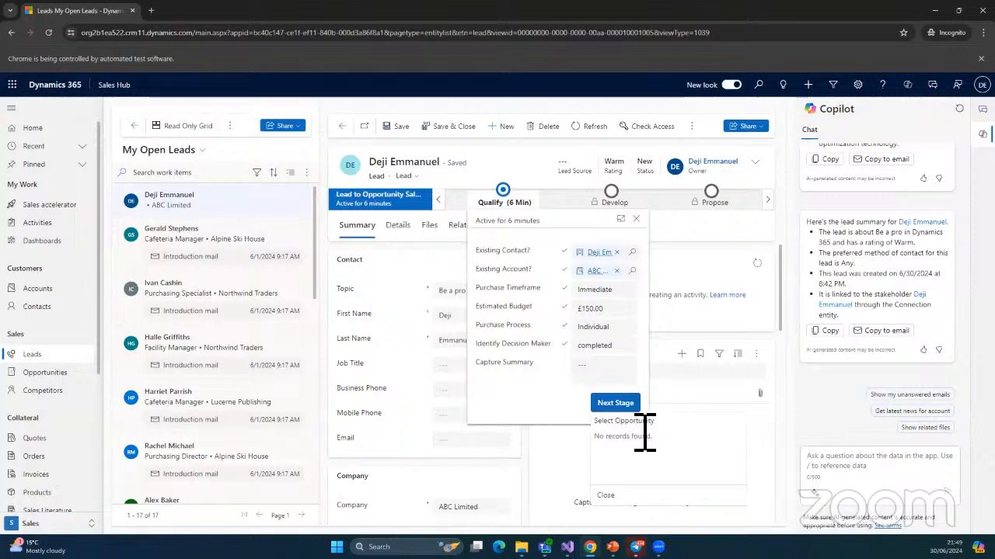
{"action": "left_click", "coordinate": [37, 379]}
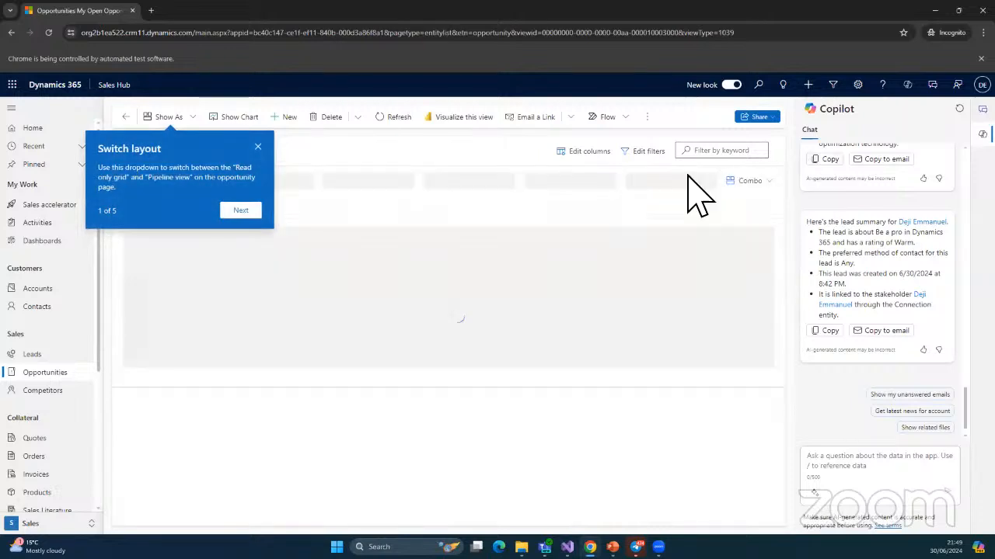
Dismiss the layout tour, start a new opportunity, then return to My Open Leads
{"action": "left_click", "coordinate": [258, 147]}
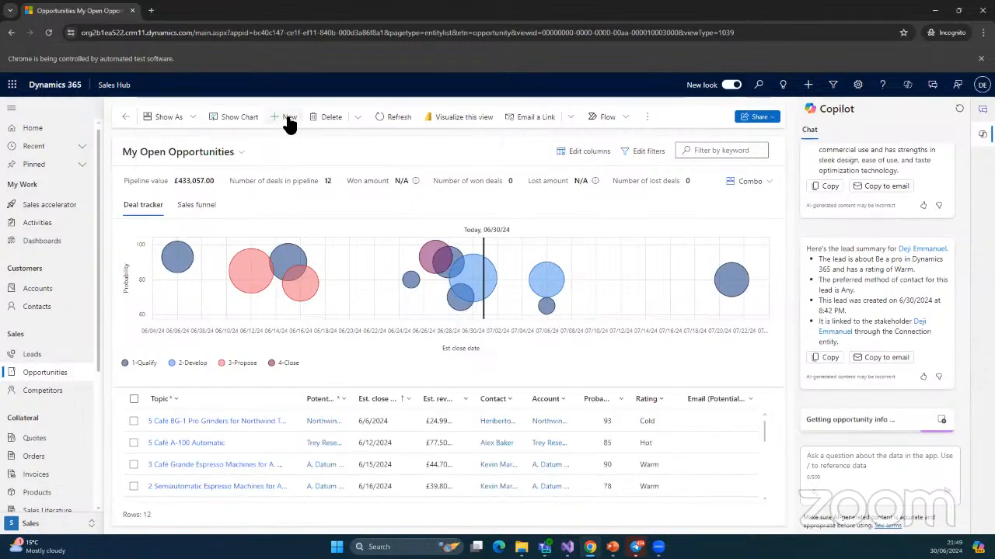
{"action": "left_click", "coordinate": [284, 117]}
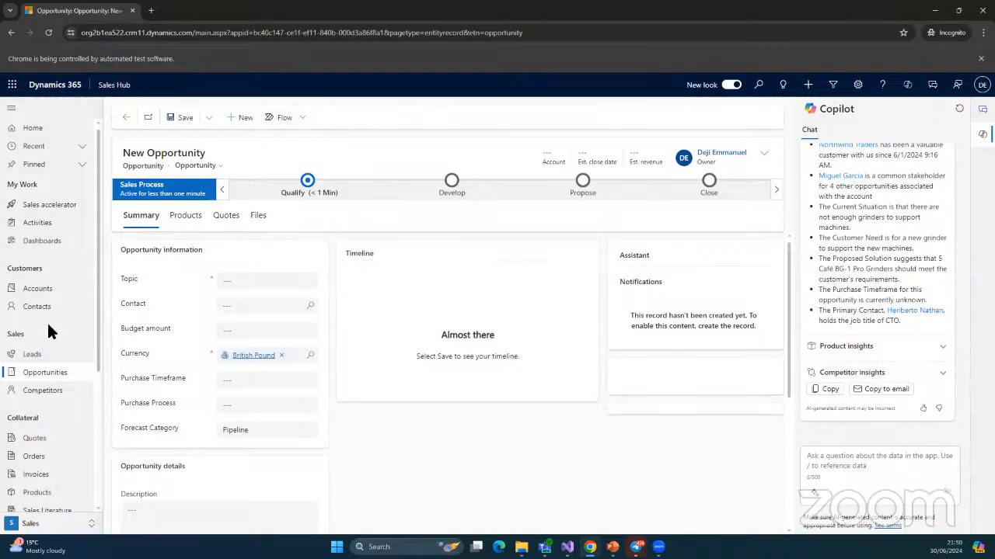
{"action": "left_click", "coordinate": [36, 355]}
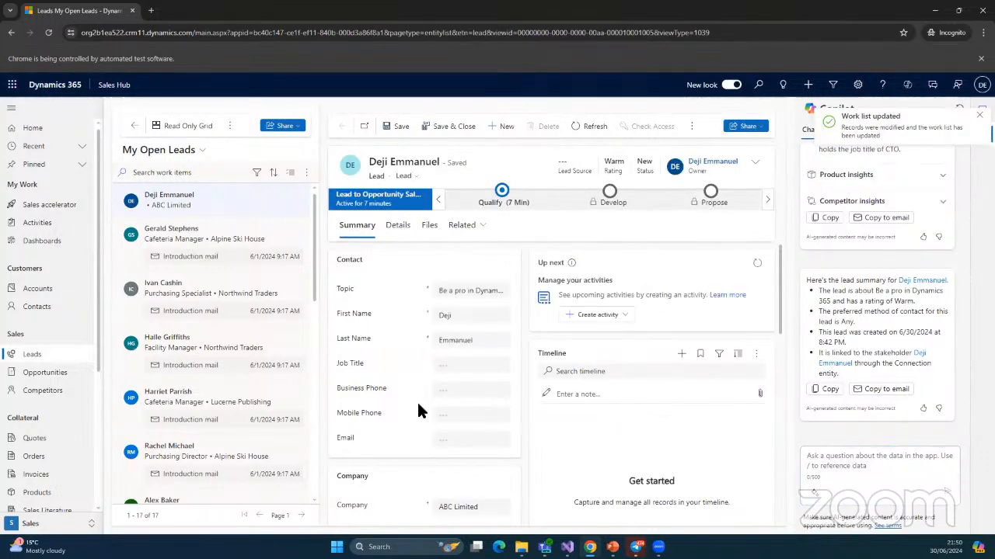
In the Qualify stage, change the lead's existing account to Trey Research and save the lead
{"action": "scroll", "coordinate": [416, 400], "scroll_direction": "down", "scroll_amount": 1}
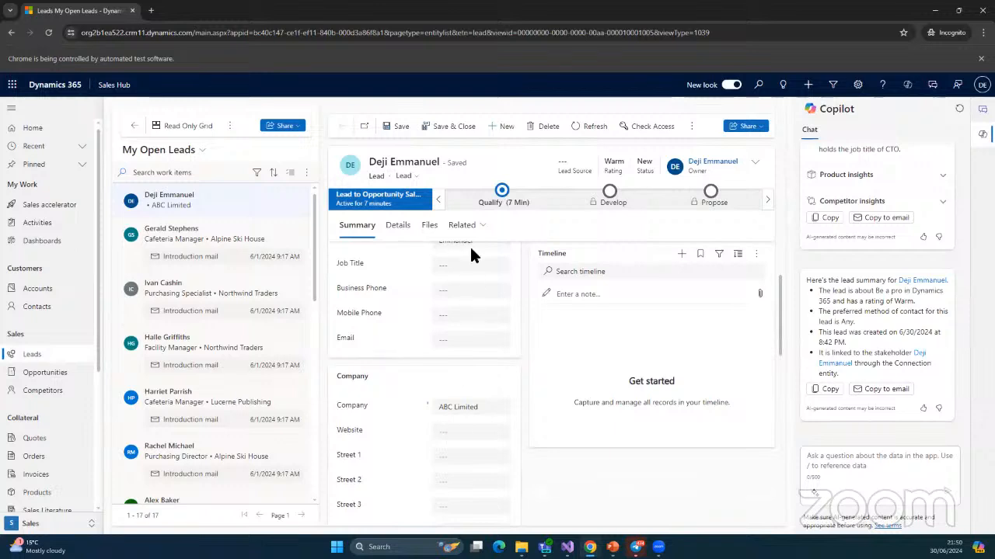
{"action": "left_click", "coordinate": [502, 192]}
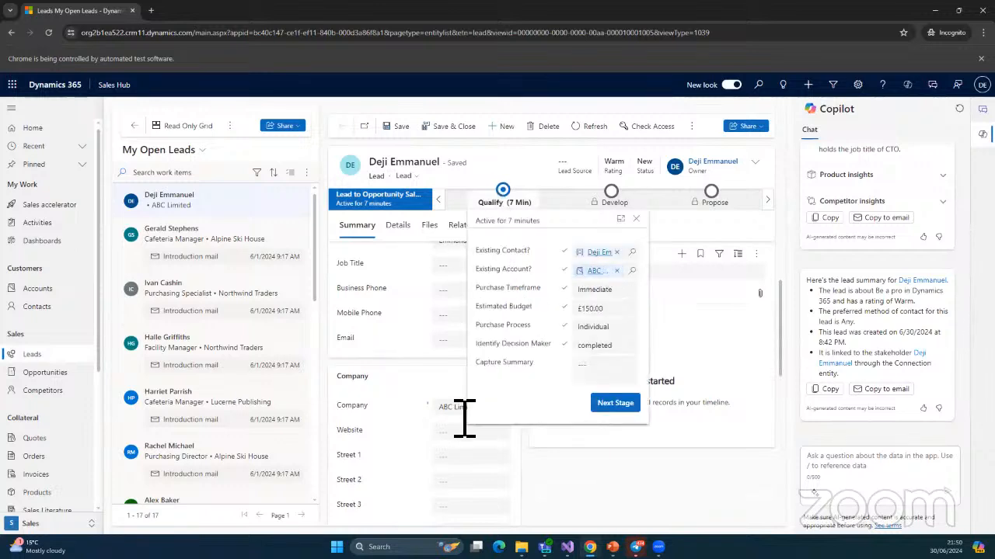
{"action": "left_click", "coordinate": [628, 274]}
{"action": "scroll", "coordinate": [628, 366], "scroll_direction": "down", "scroll_amount": 5}
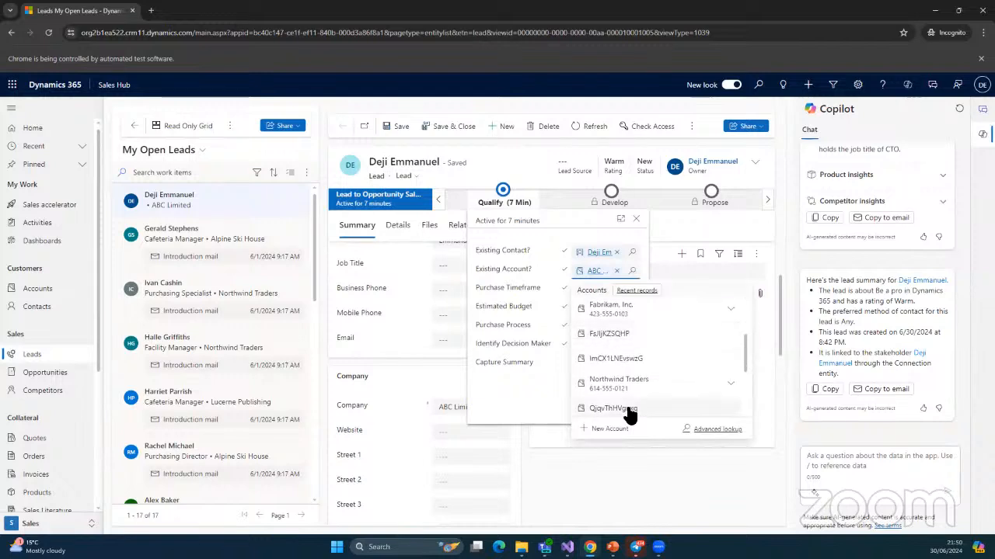
{"action": "scroll", "coordinate": [626, 369], "scroll_direction": "down", "scroll_amount": 1}
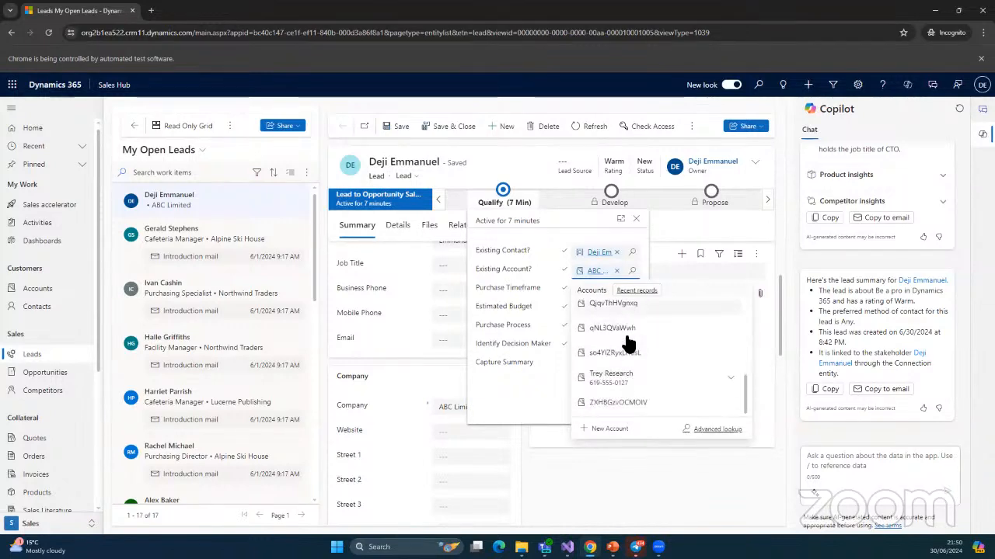
{"action": "left_click", "coordinate": [613, 377]}
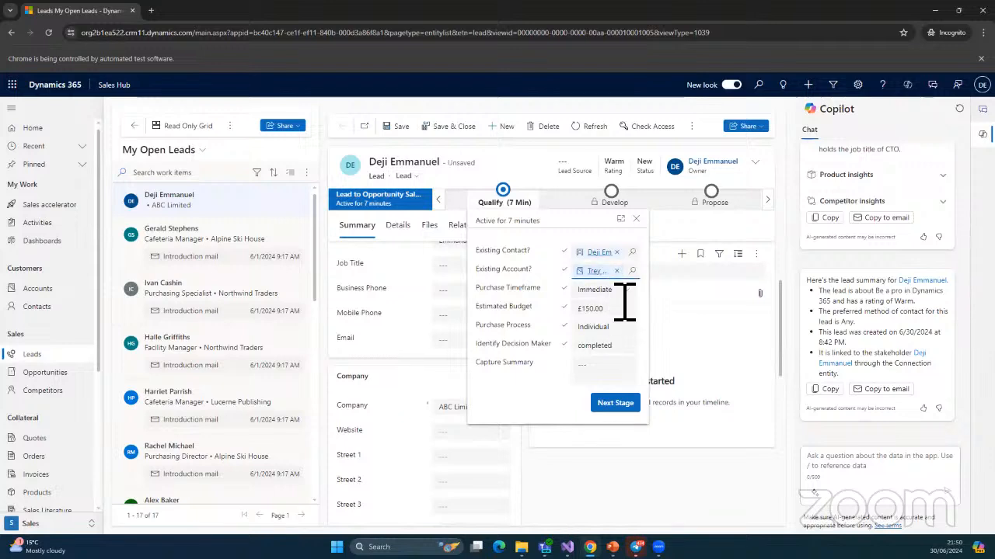
{"action": "left_click", "coordinate": [614, 403]}
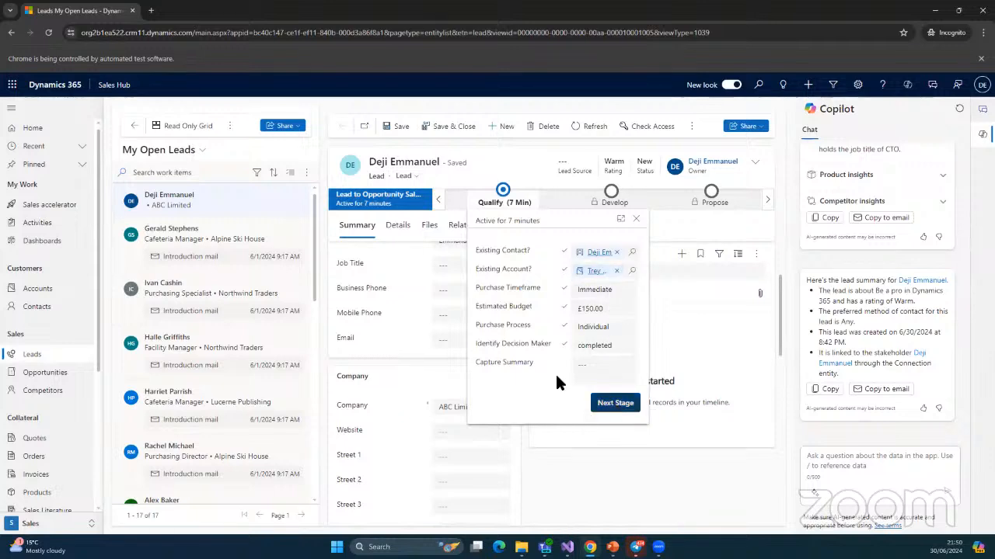
Save and close the lead form, then reopen the ABC Limited lead at its Qualify stage
{"action": "left_click", "coordinate": [669, 328]}
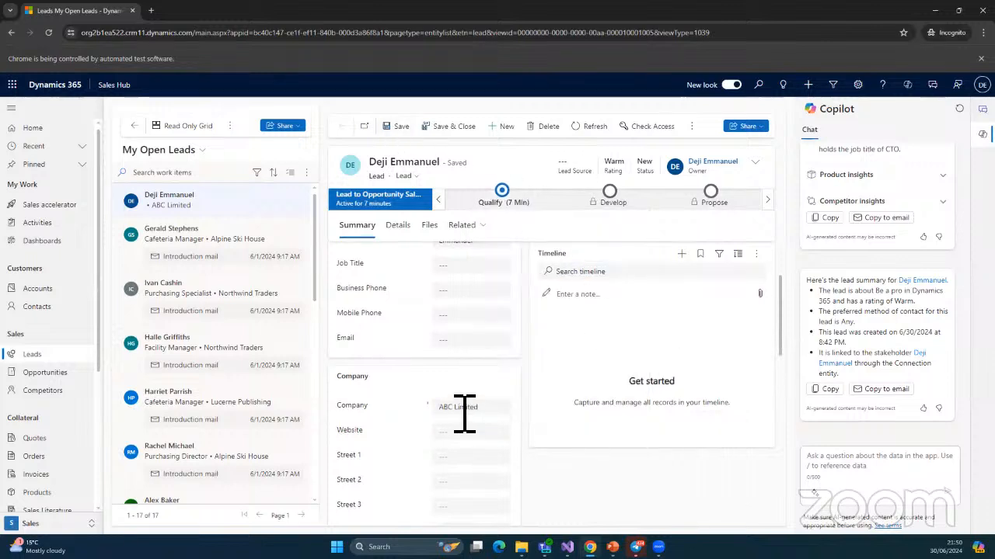
{"action": "left_click", "coordinate": [503, 192]}
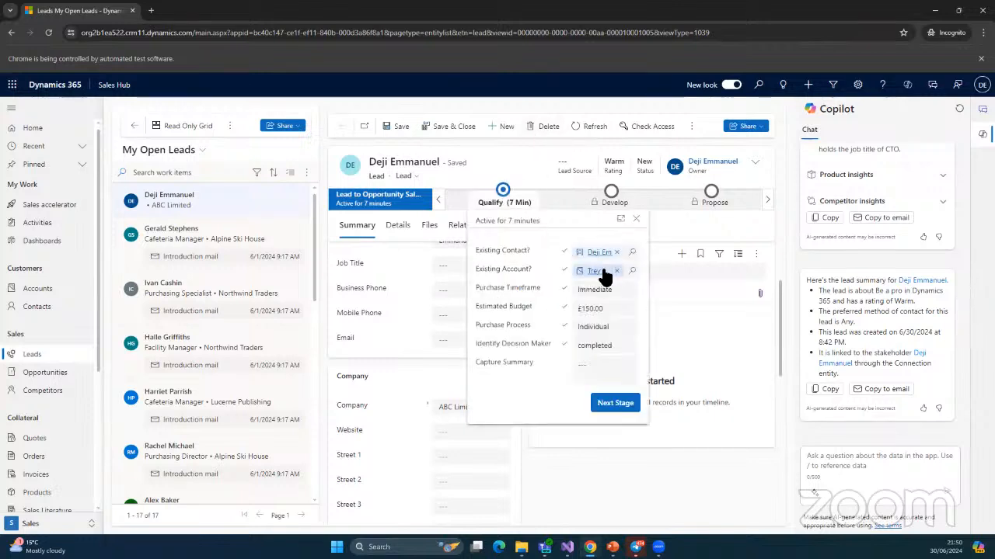
{"action": "left_click", "coordinate": [459, 127]}
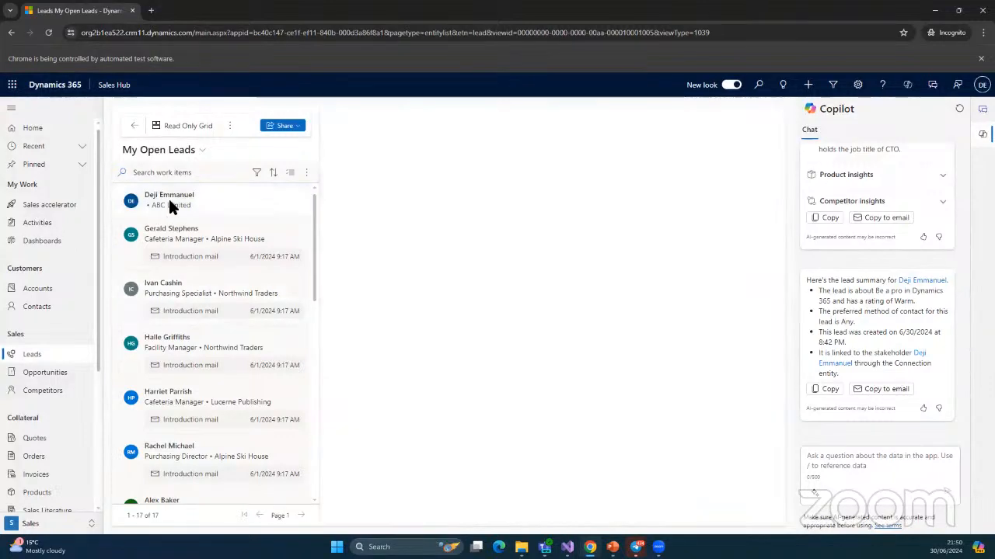
{"action": "left_click", "coordinate": [168, 196]}
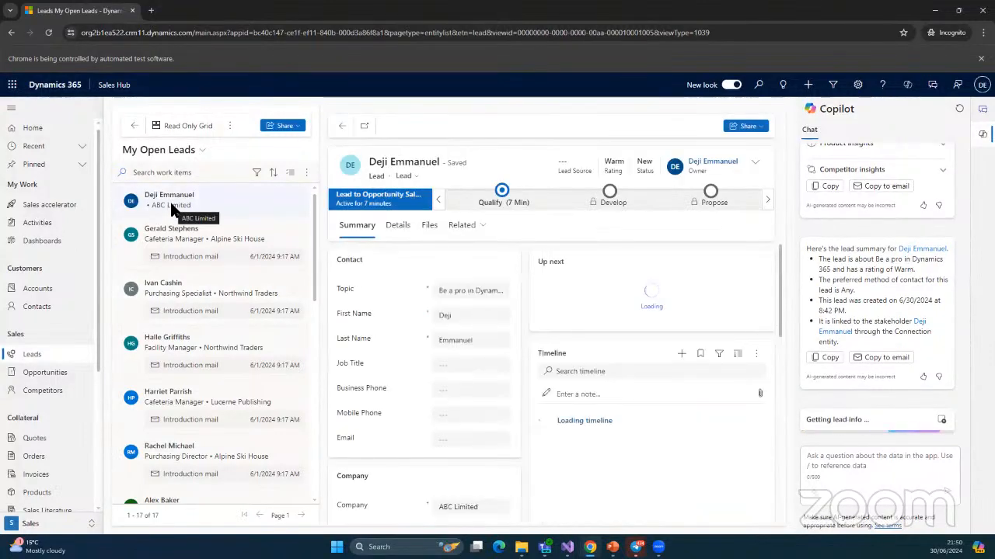
{"action": "left_click", "coordinate": [501, 196]}
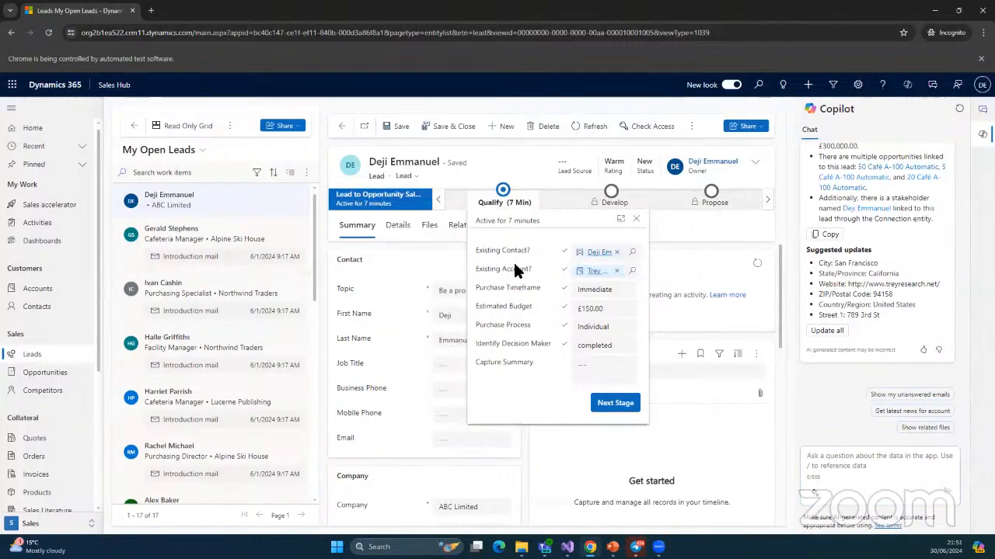
Start a new opportunity with topic 'Looking to be a Pro in D365' and look up its currency
{"action": "left_click", "coordinate": [45, 374]}
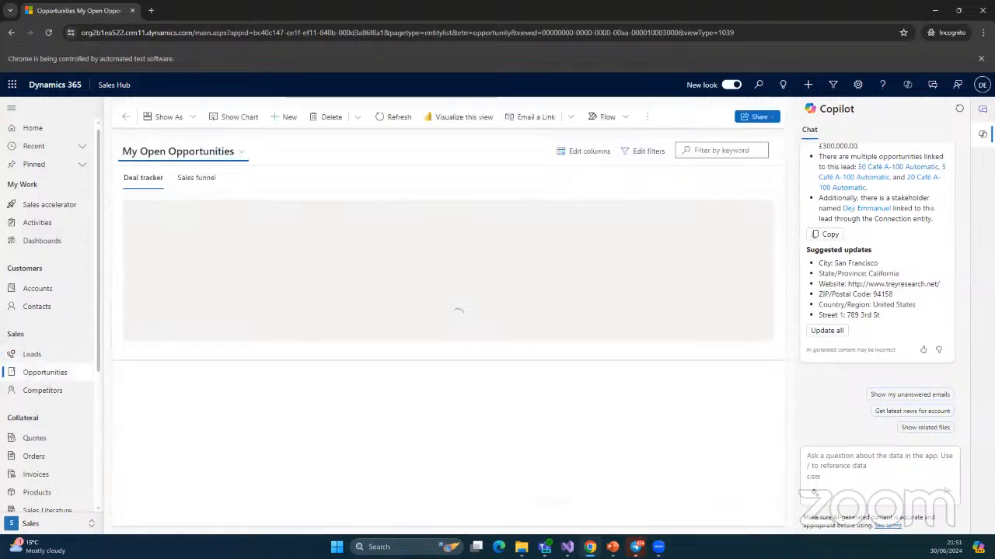
{"action": "left_click", "coordinate": [284, 118]}
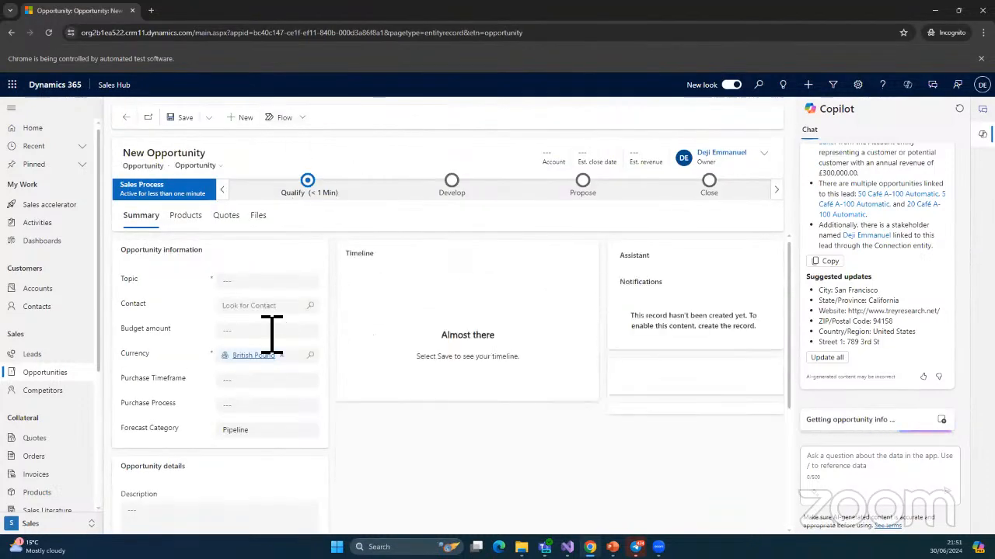
{"action": "left_click", "coordinate": [247, 289]}
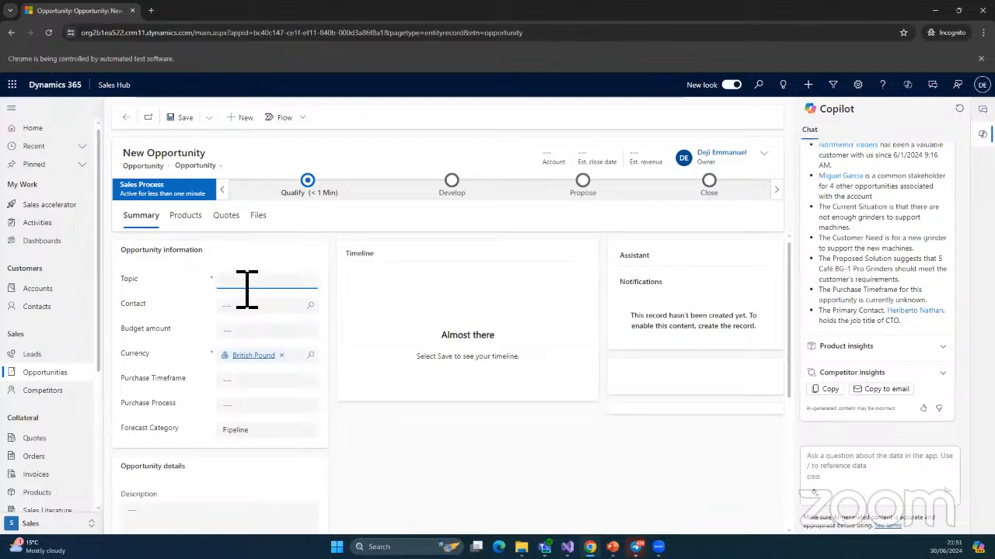
{"action": "type", "text": "Looking to"}
{"action": "key", "text": "BackSpace"}
{"action": "type", "text": "in D35"}
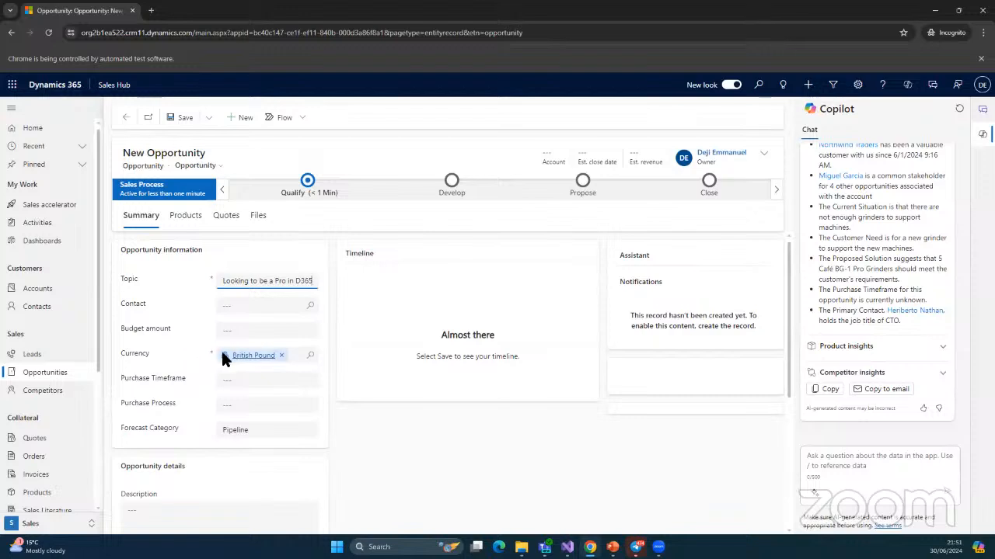
{"action": "left_click", "coordinate": [311, 357]}
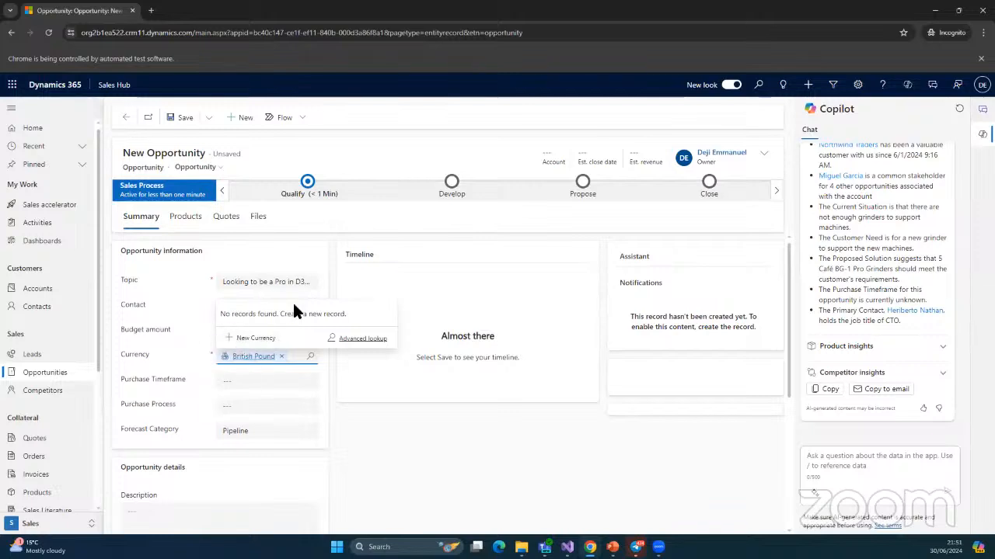
Save the opportunity when starting a new currency record, then return to the saved opportunity
{"action": "left_click", "coordinate": [243, 340]}
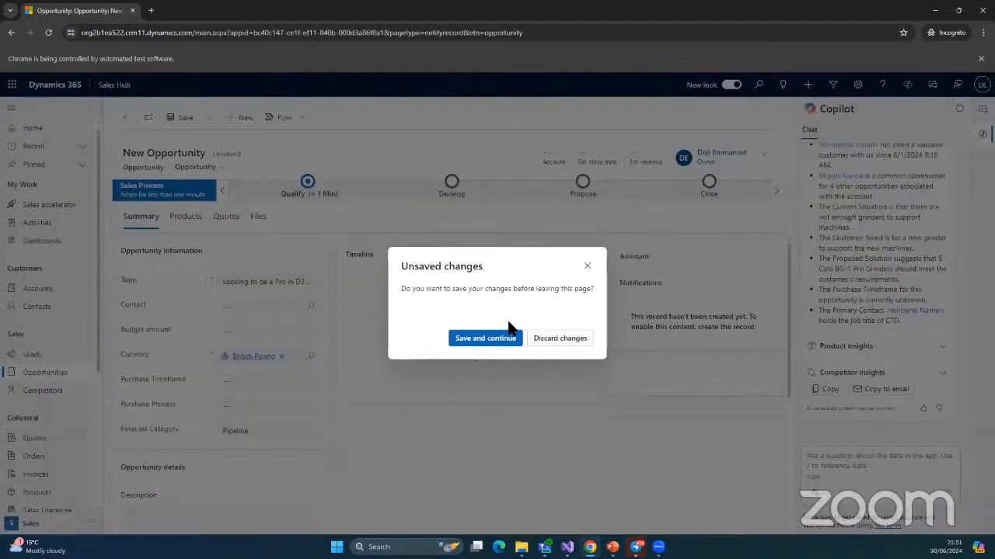
{"action": "left_click", "coordinate": [488, 346]}
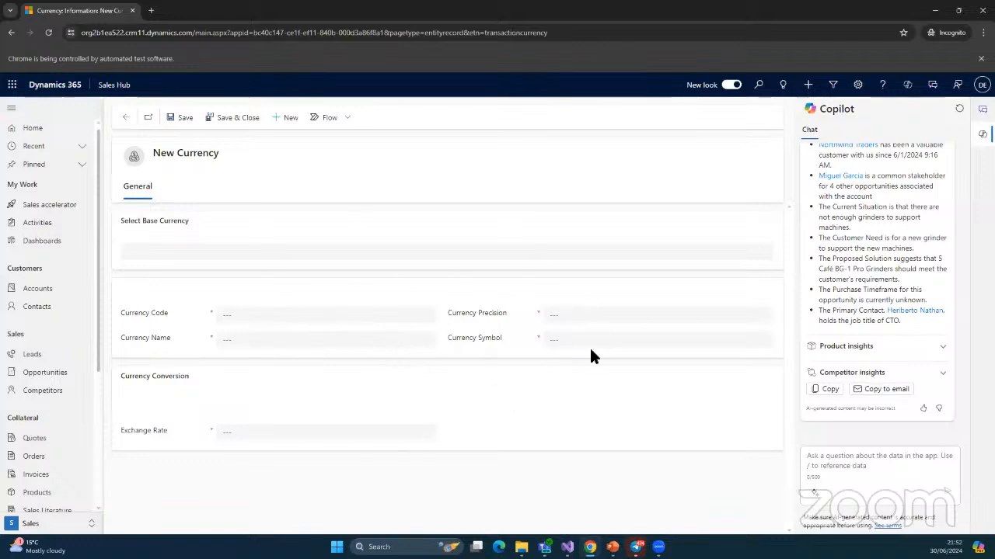
{"action": "left_click", "coordinate": [127, 118]}
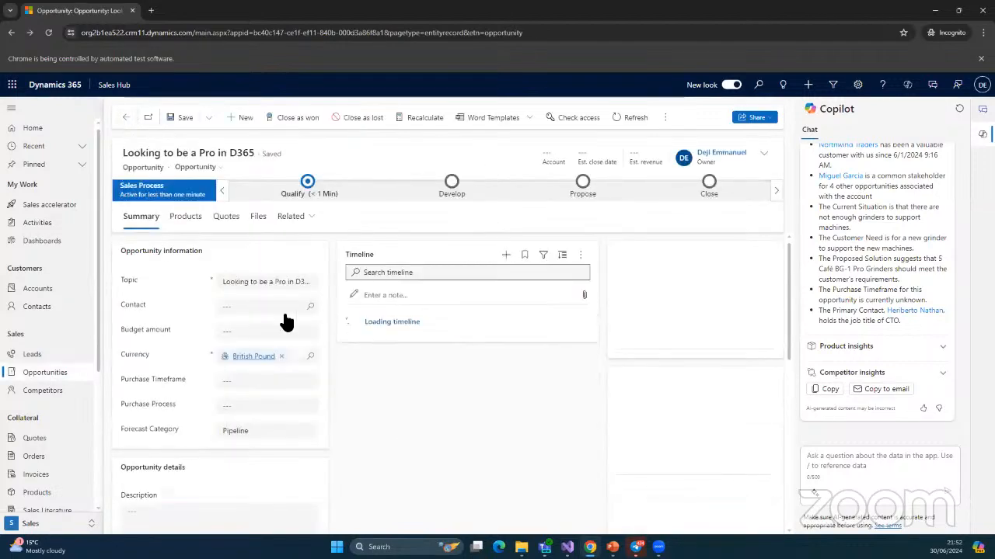
Set the lead's contact as the Identify contact in the opportunity's Qualify stage
{"action": "scroll", "coordinate": [401, 381], "scroll_direction": "down", "scroll_amount": 2}
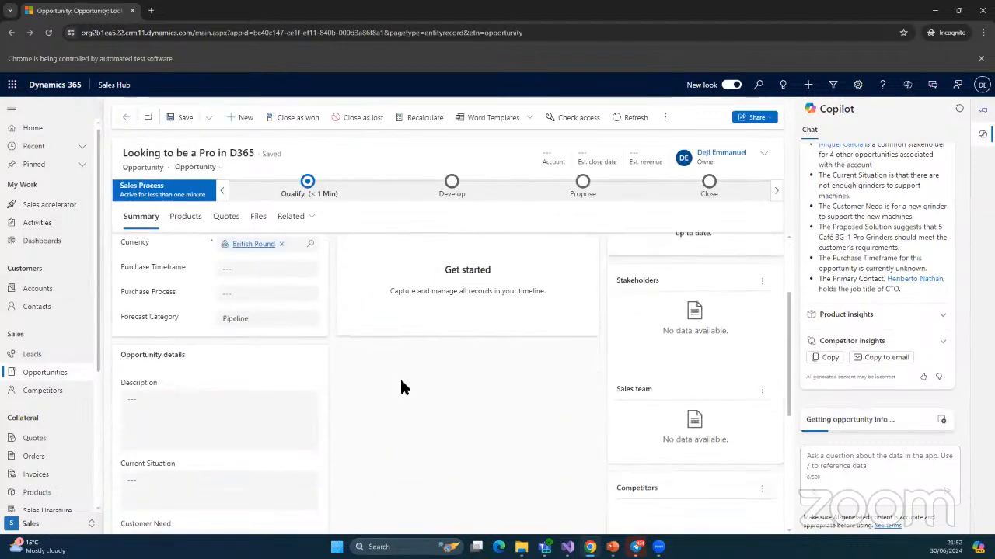
{"action": "scroll", "coordinate": [401, 387], "scroll_direction": "up", "scroll_amount": 2}
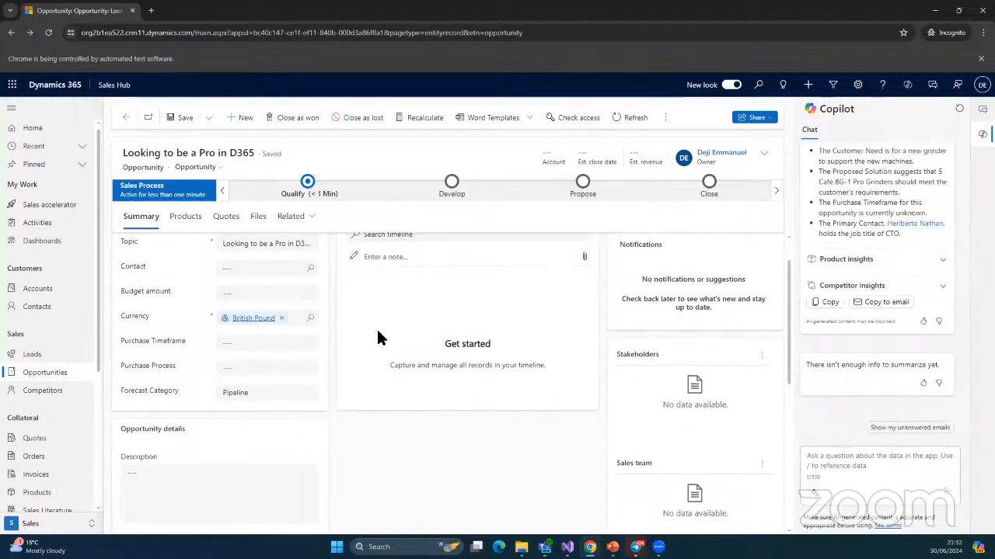
{"action": "left_click", "coordinate": [307, 179]}
{"action": "left_click", "coordinate": [420, 245]}
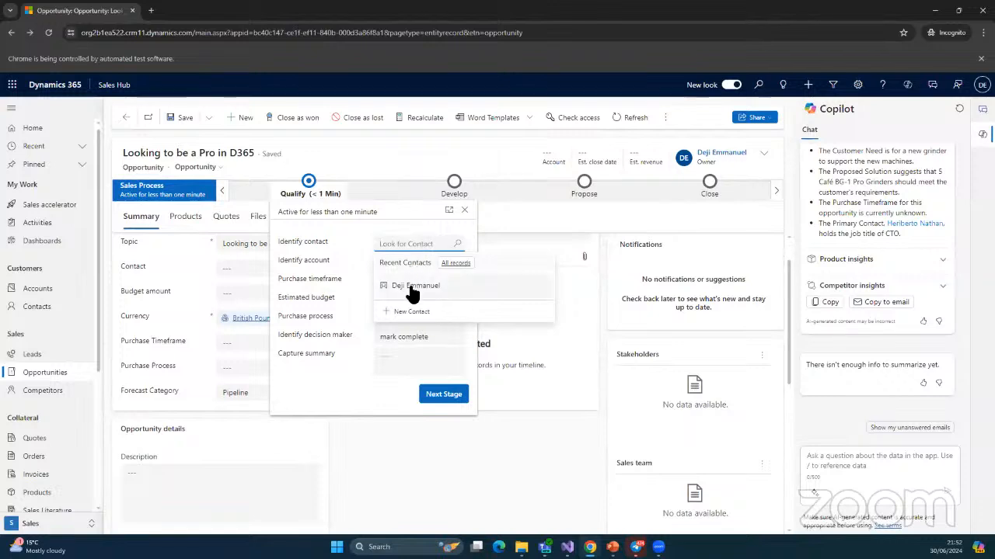
{"action": "left_click", "coordinate": [412, 286]}
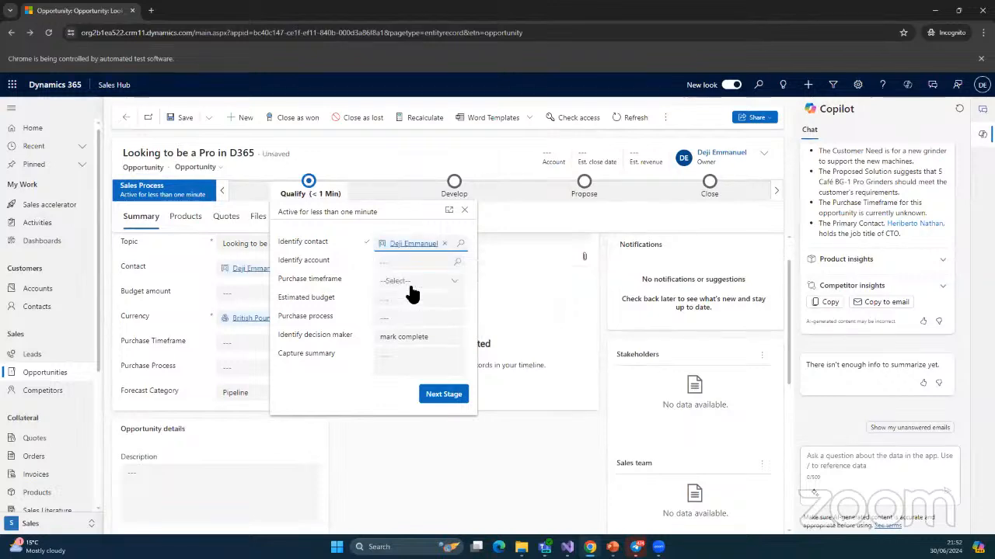
Search the Identify account lookup for 'alp'
{"action": "left_click", "coordinate": [458, 265]}
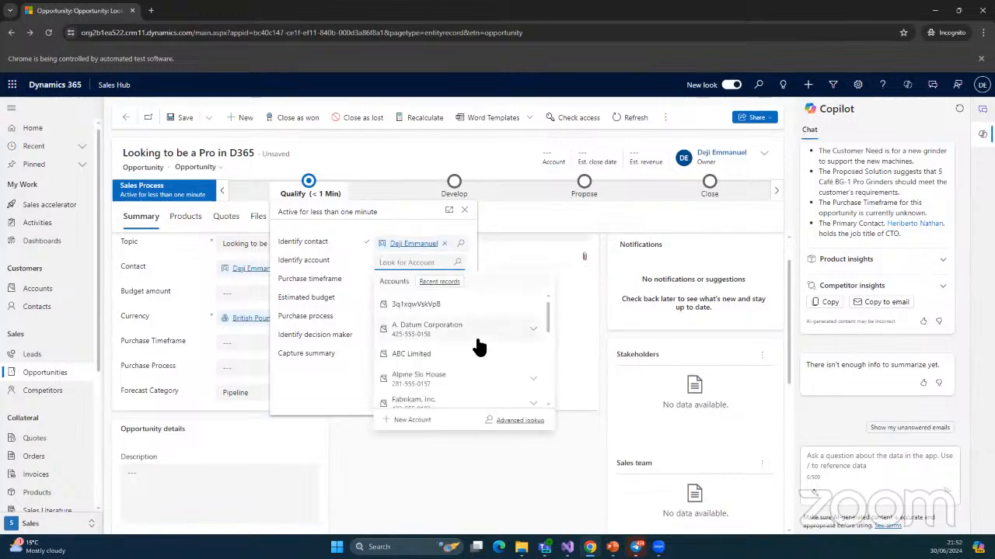
{"action": "scroll", "coordinate": [477, 334], "scroll_direction": "down", "scroll_amount": 3}
{"action": "scroll", "coordinate": [479, 346], "scroll_direction": "up", "scroll_amount": 3}
{"action": "type", "text": "alp"}
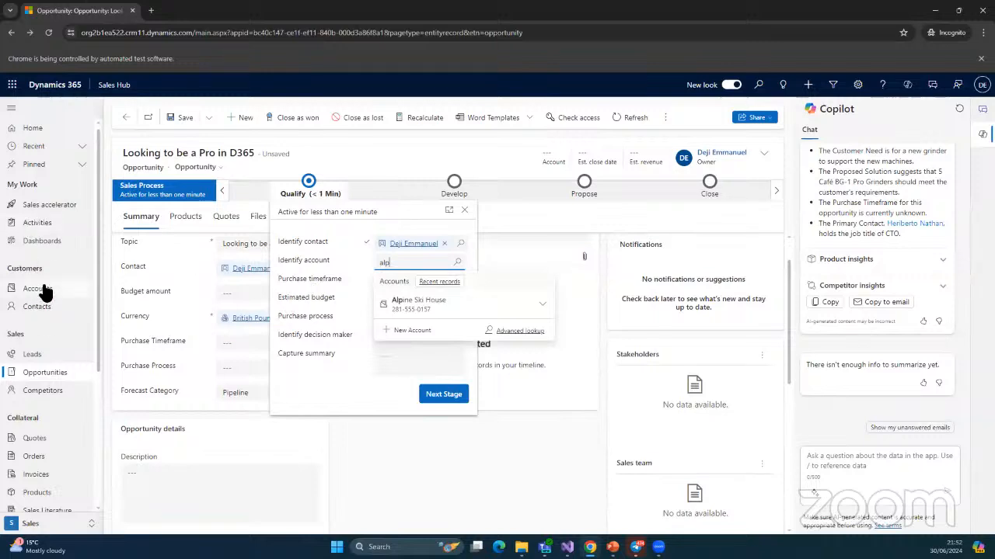
Duplicate the browser tab, show My Open Leads there, and return to the first tab
{"action": "right_click", "coordinate": [80, 14]}
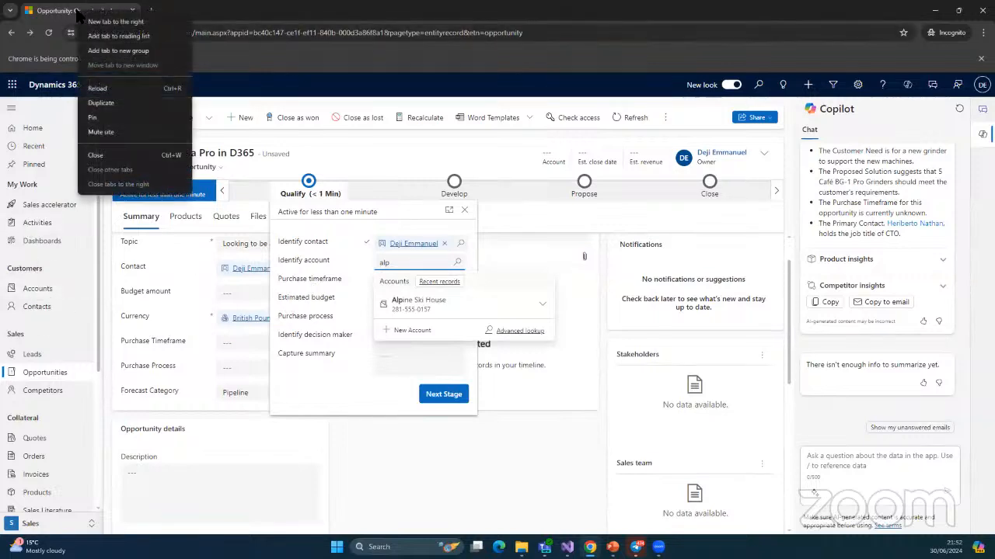
{"action": "left_click", "coordinate": [113, 101]}
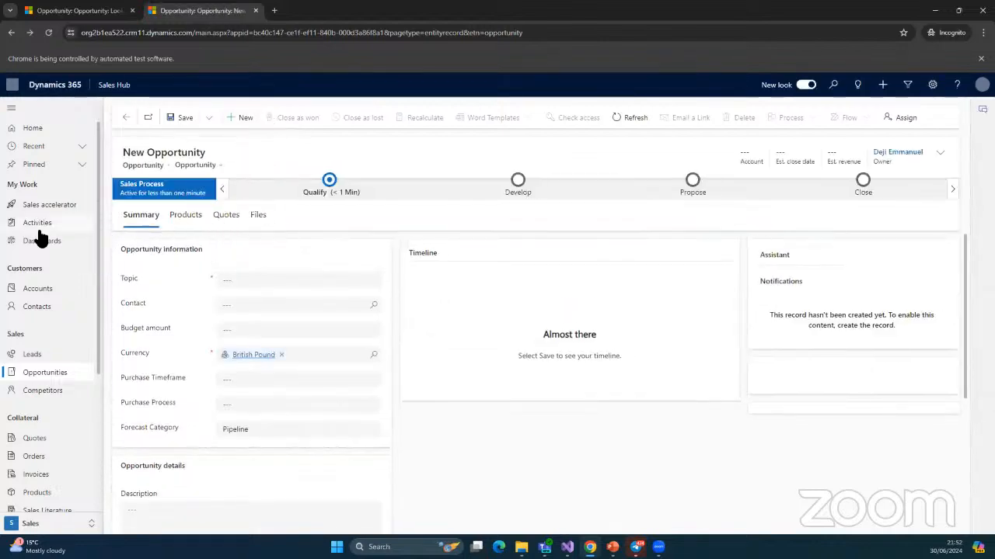
{"action": "left_click", "coordinate": [31, 355]}
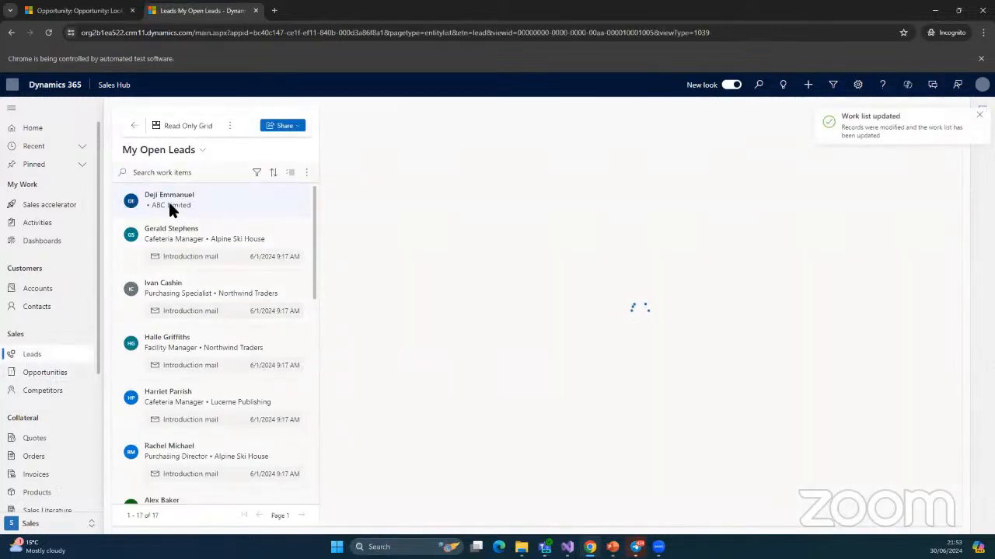
{"action": "left_click", "coordinate": [75, 14]}
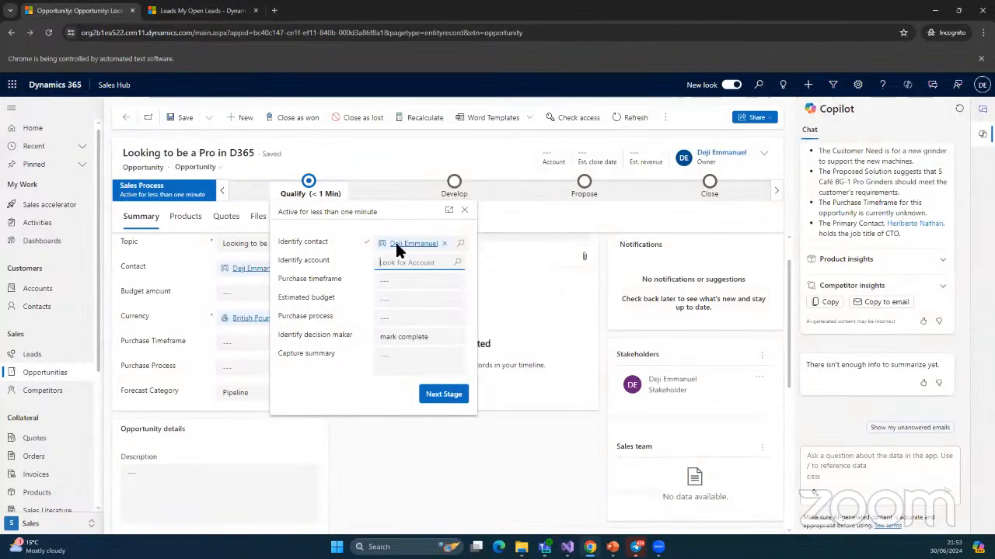
Set account ABC Limited, Immediate timeframe and Individual purchase process, then advance to Develop
{"action": "type", "text": "ABC"}
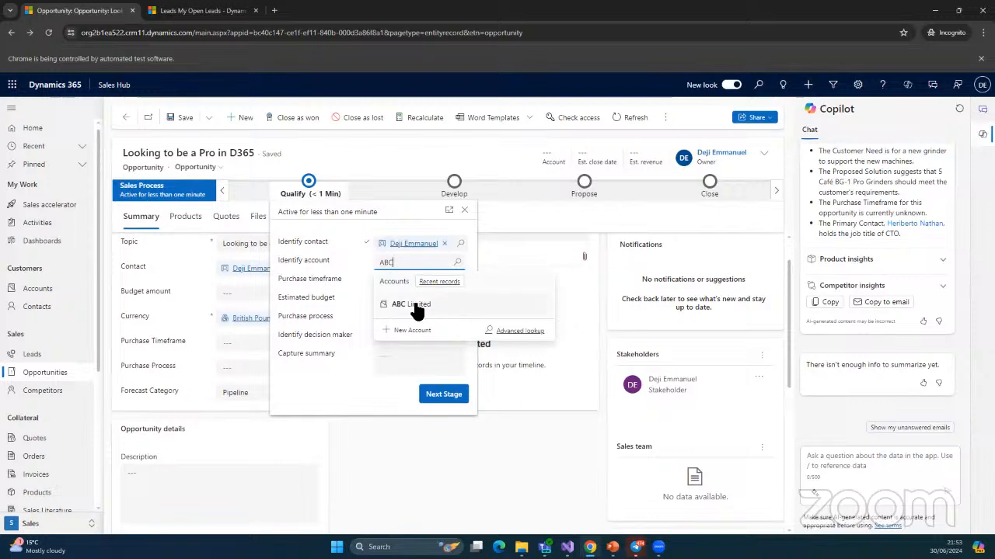
{"action": "left_click", "coordinate": [412, 305]}
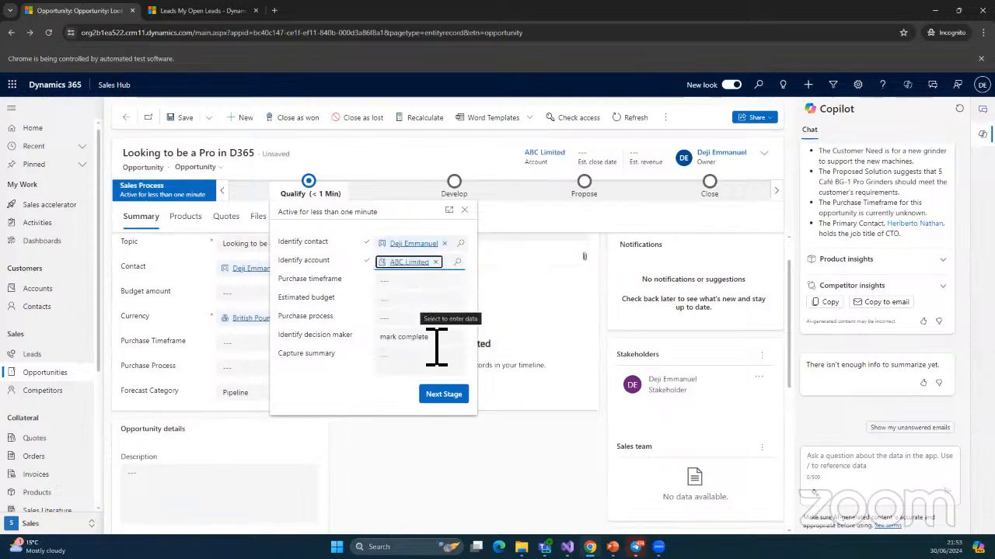
{"action": "left_click", "coordinate": [395, 286]}
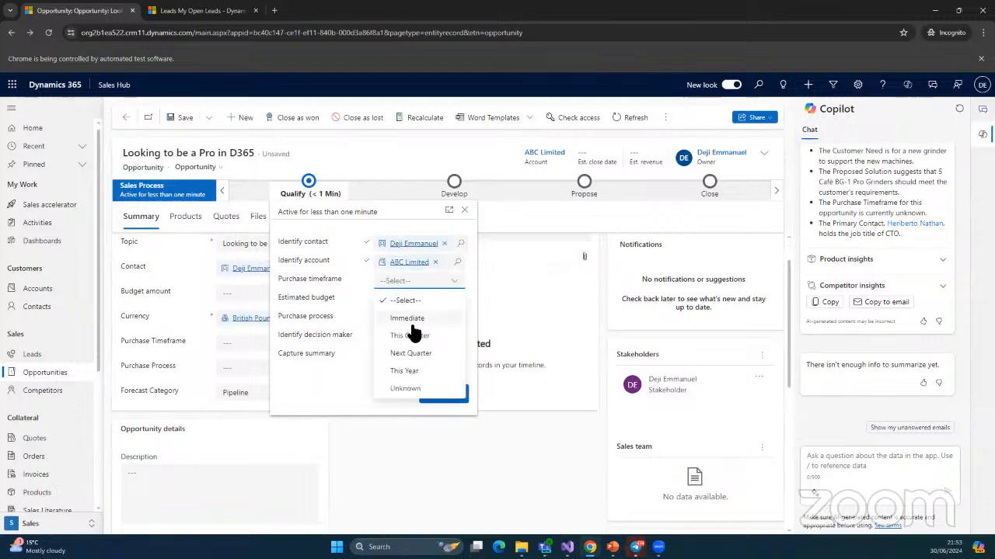
{"action": "left_click", "coordinate": [427, 319]}
{"action": "left_click", "coordinate": [462, 326]}
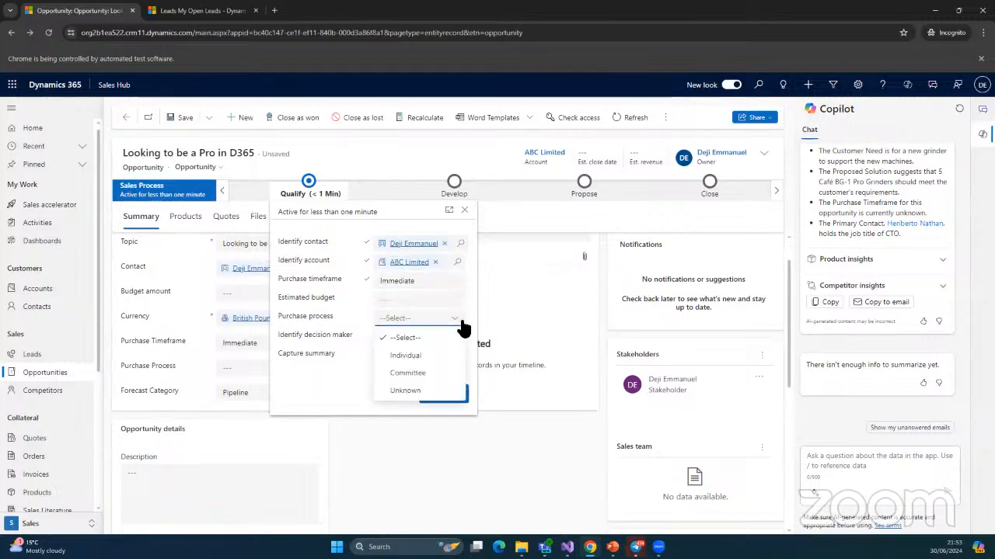
{"action": "left_click", "coordinate": [406, 362]}
{"action": "left_click", "coordinate": [441, 397]}
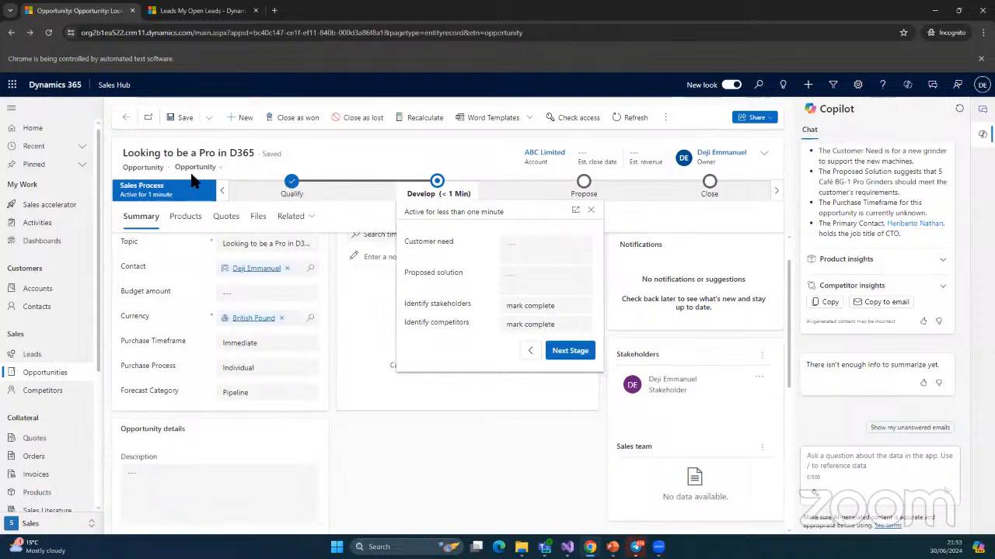
Enter the customer need and a proposed solution of 10 weeks D365 training and practical sessions, then advance to Propose
{"action": "double_click", "coordinate": [154, 170]}
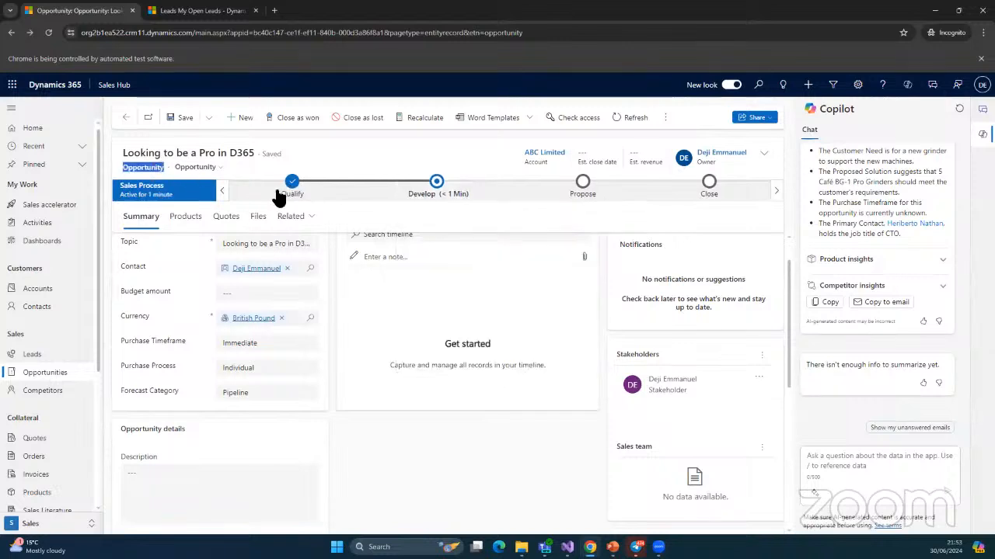
{"action": "left_click", "coordinate": [440, 182]}
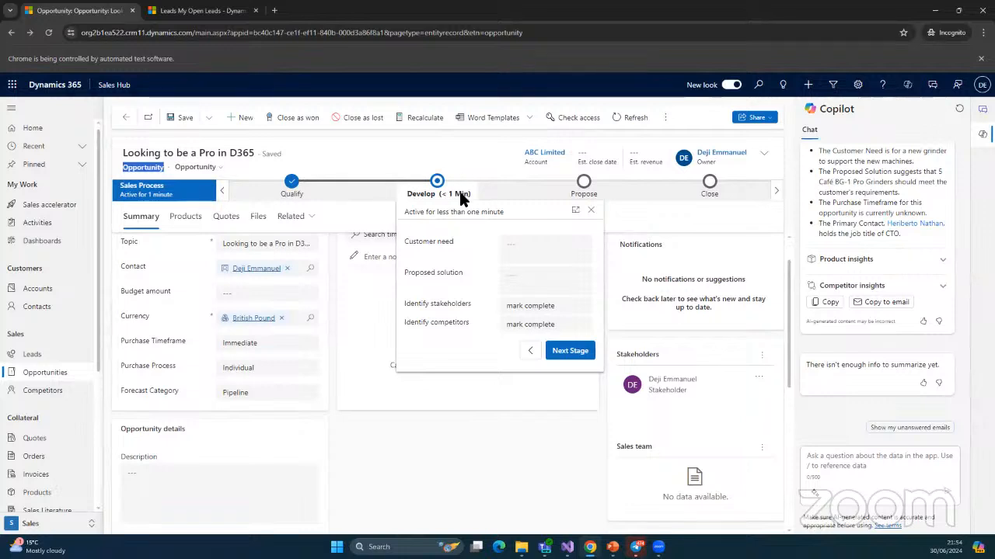
{"action": "left_click", "coordinate": [515, 251]}
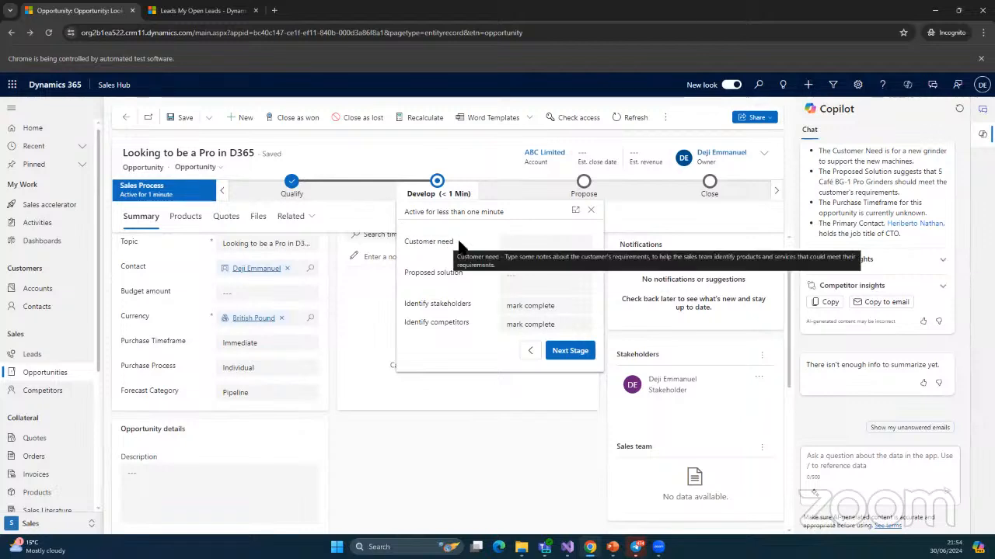
{"action": "left_click", "coordinate": [538, 281]}
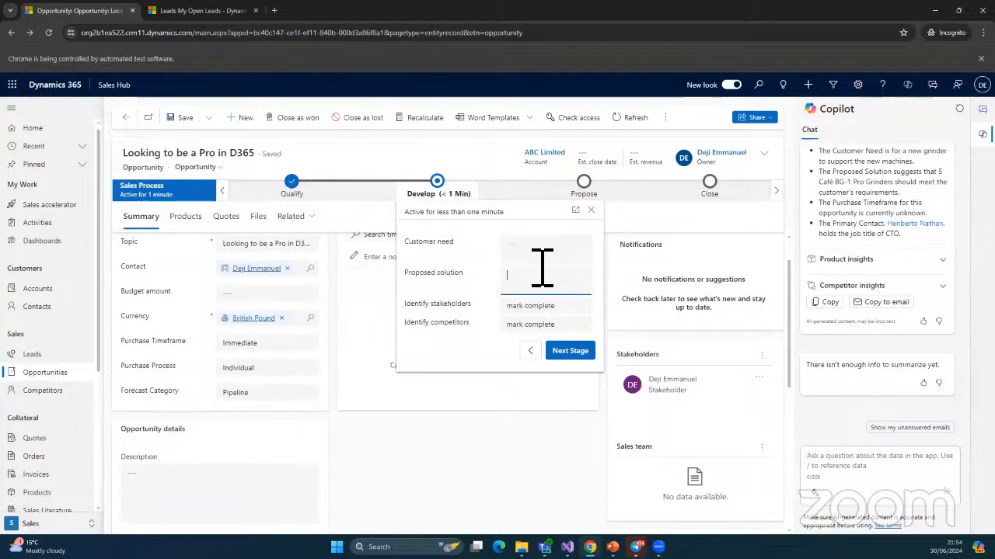
{"action": "left_click", "coordinate": [526, 256]}
{"action": "type", "text": "Needs to "}
{"action": "type", "text": "o in D3"}
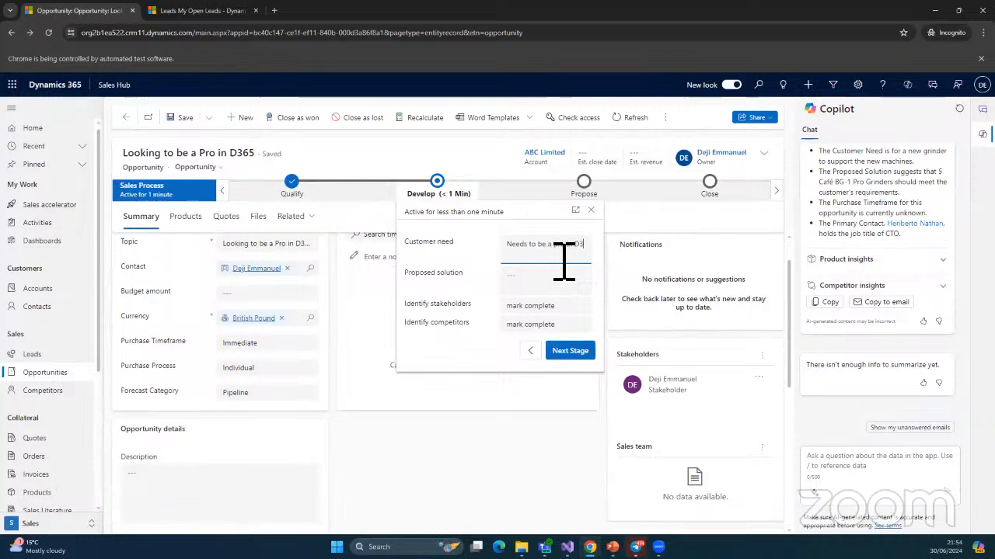
{"action": "type", "text": "5"}
{"action": "left_click", "coordinate": [529, 278]}
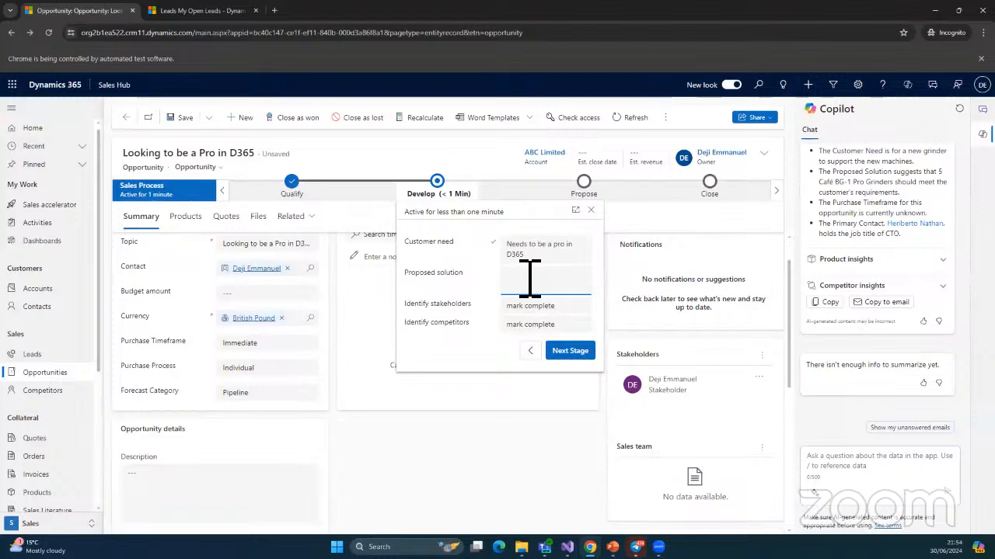
{"action": "type", "text": "10 we"}
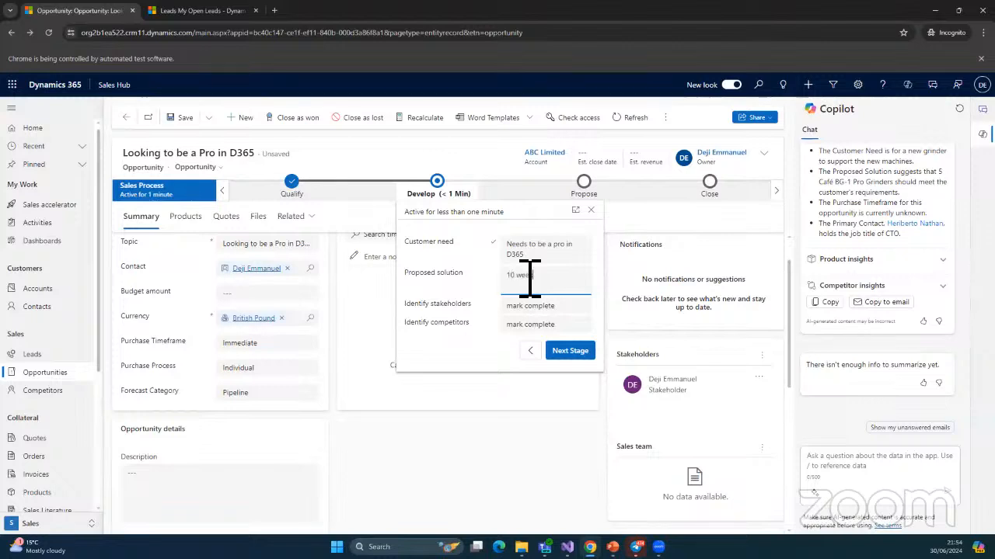
{"action": "type", "text": "eks on D365 training and pr"}
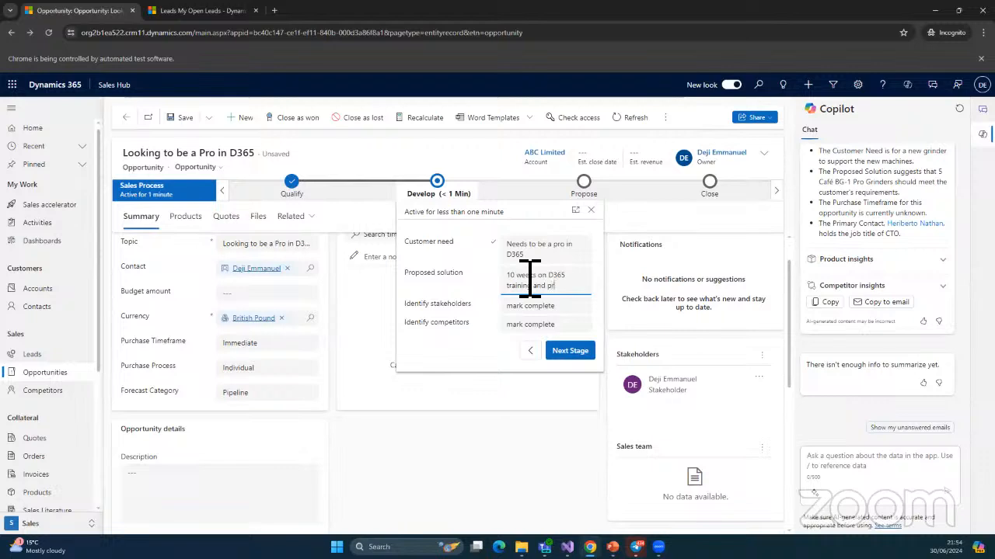
{"action": "type", "text": "actical session"}
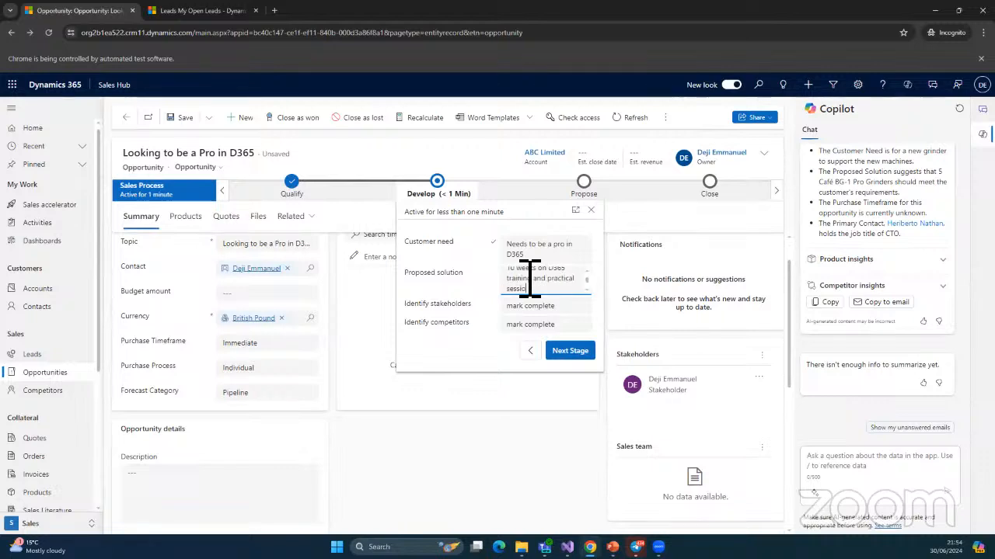
{"action": "left_click", "coordinate": [569, 356]}
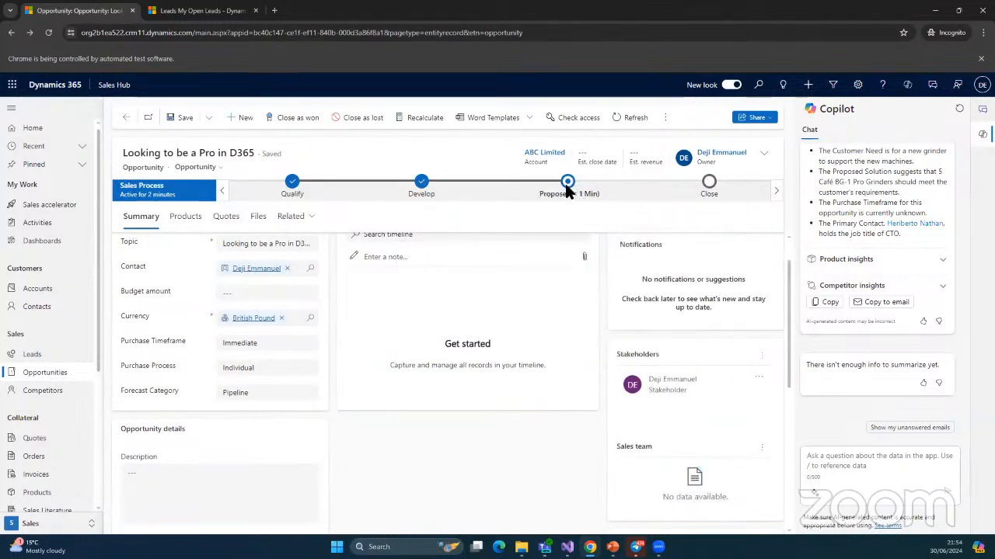
Mark Identify sales team, Develop proposal, Complete internal review and Present Proposal as Completed, then advance to Close and finish
{"action": "left_click", "coordinate": [568, 188]}
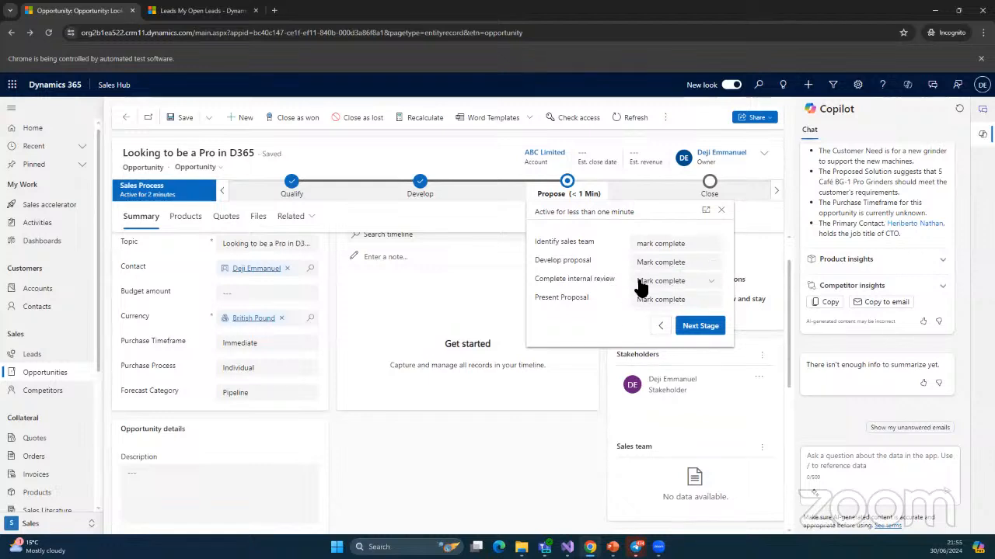
{"action": "left_click", "coordinate": [687, 249]}
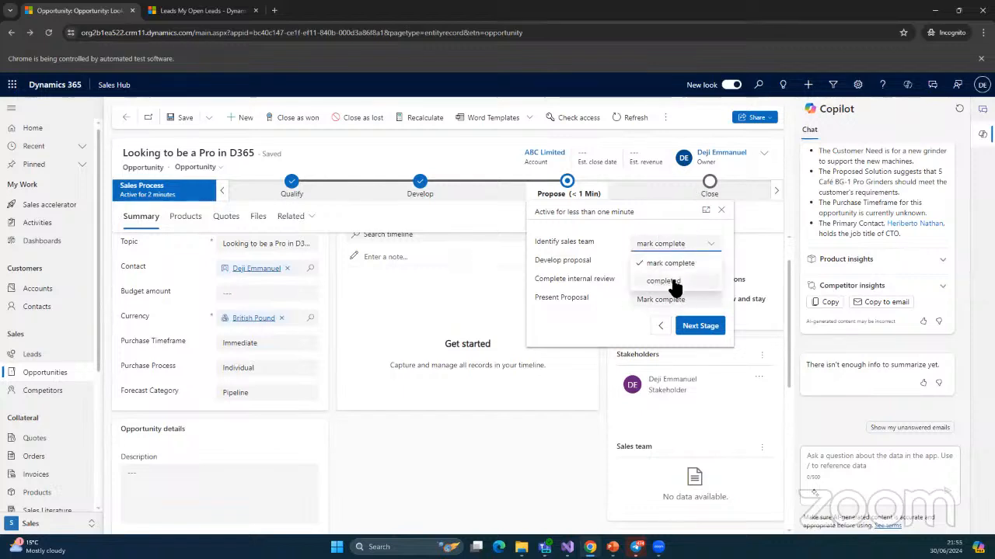
{"action": "left_click", "coordinate": [673, 281]}
{"action": "left_click", "coordinate": [712, 264]}
{"action": "left_click", "coordinate": [669, 302]}
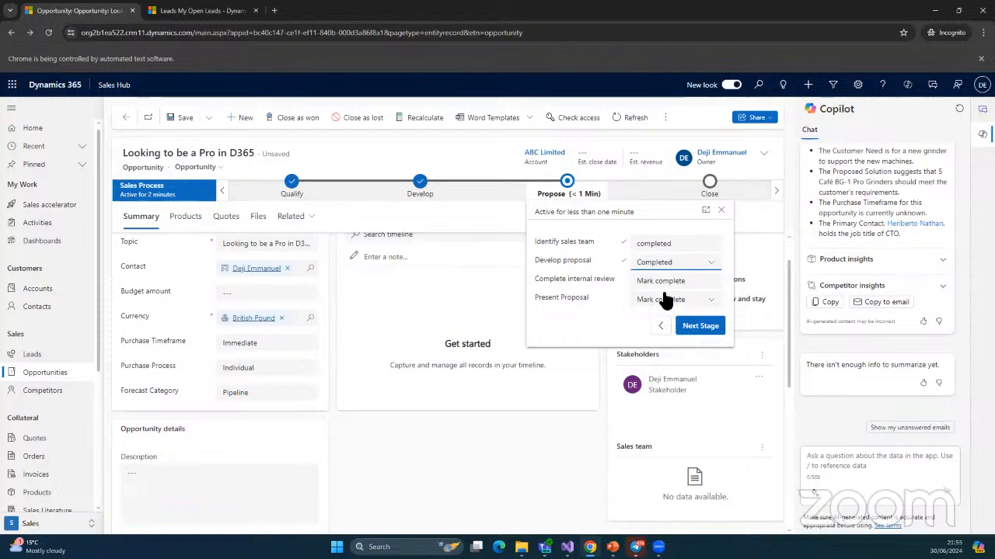
{"action": "left_click", "coordinate": [689, 283]}
{"action": "left_click", "coordinate": [682, 319]}
{"action": "left_click", "coordinate": [670, 301]}
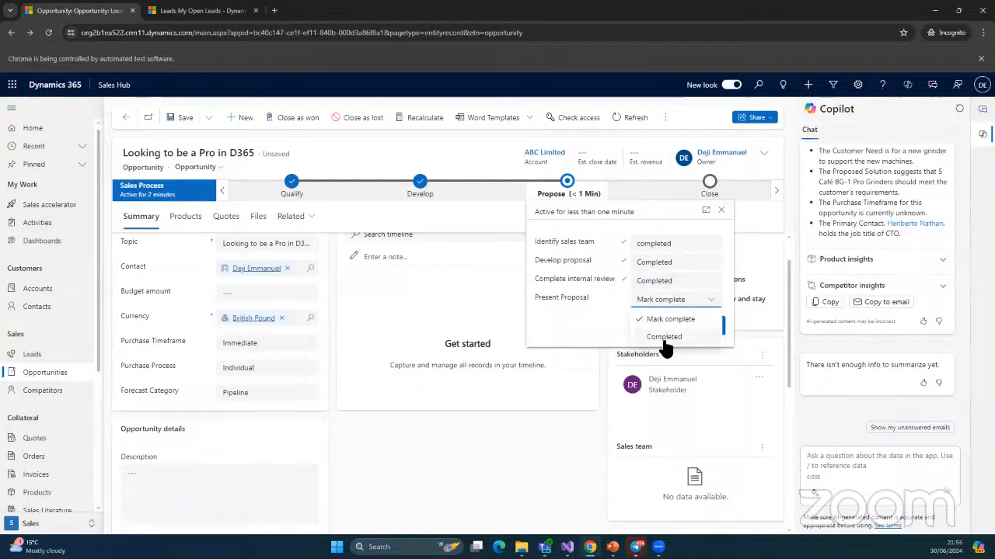
{"action": "left_click", "coordinate": [664, 339]}
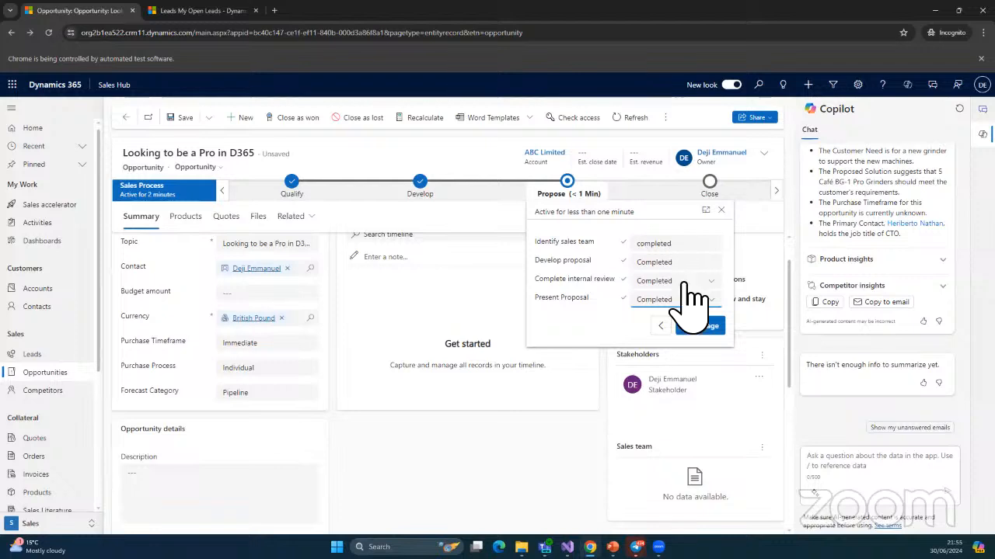
{"action": "left_click", "coordinate": [697, 327]}
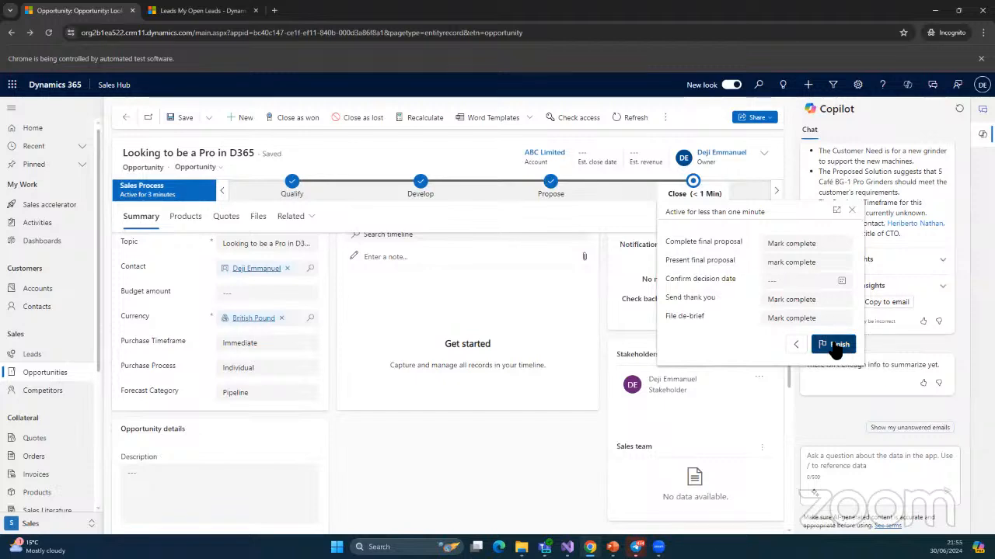
{"action": "left_click", "coordinate": [805, 342]}
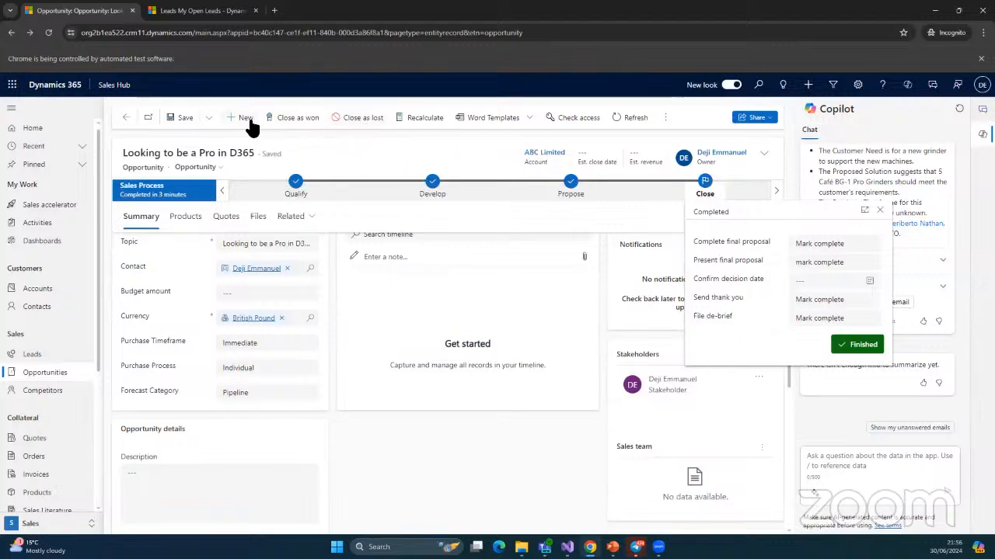
Start closing the finished opportunity as Won
{"action": "left_click", "coordinate": [303, 125]}
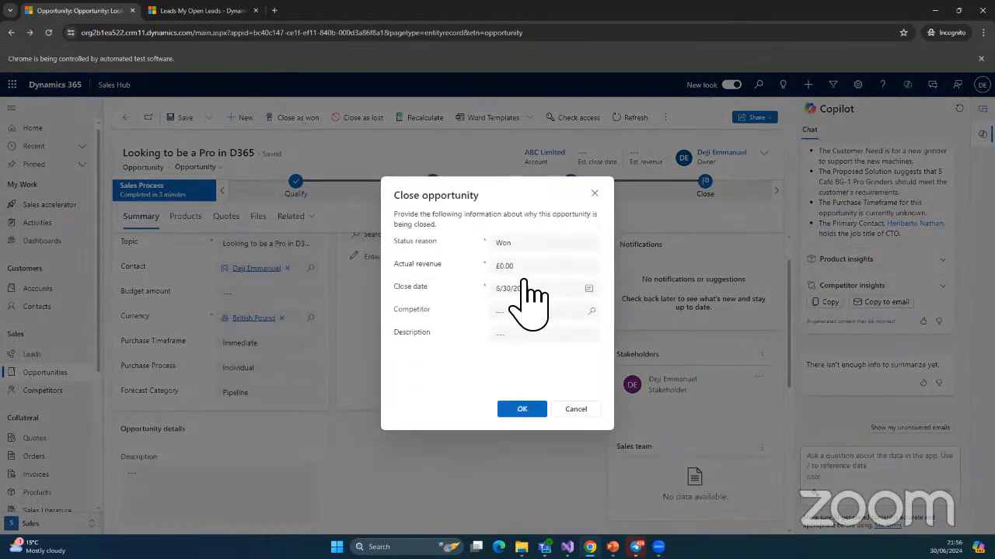
Enter actual revenue £150.00, leave Competitor empty, and confirm closing the opportunity as Won
{"action": "left_click", "coordinate": [529, 268]}
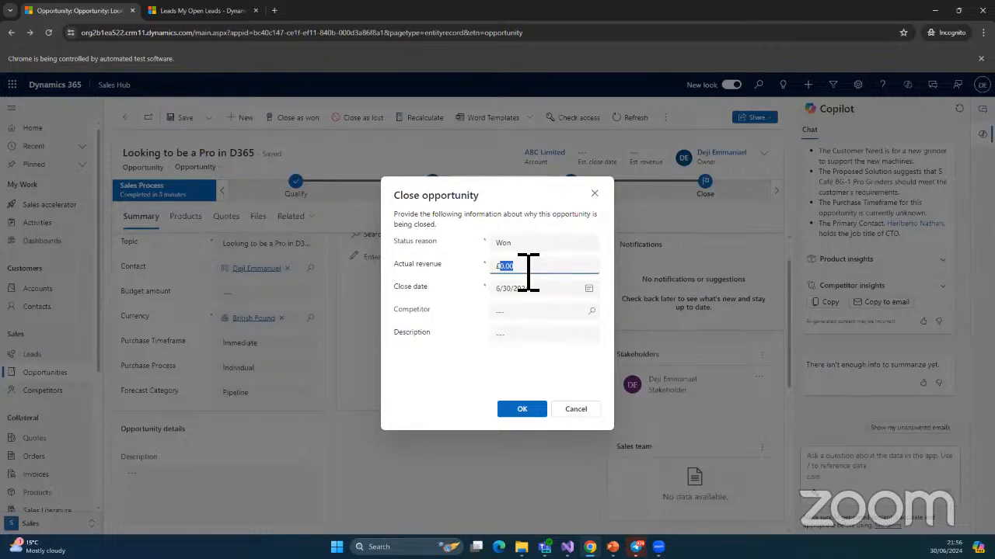
{"action": "type", "text": "150"}
{"action": "left_click", "coordinate": [529, 313]}
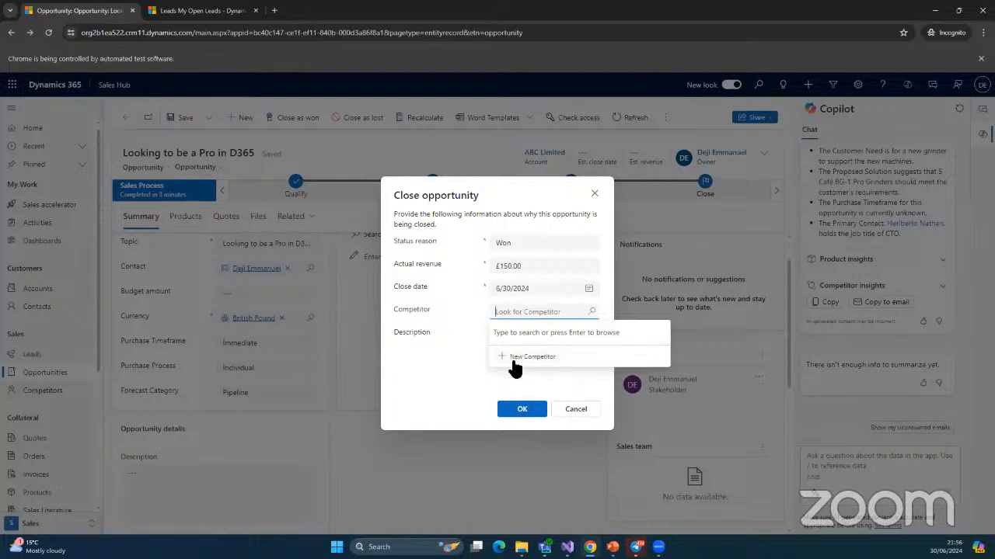
{"action": "left_click", "coordinate": [424, 333]}
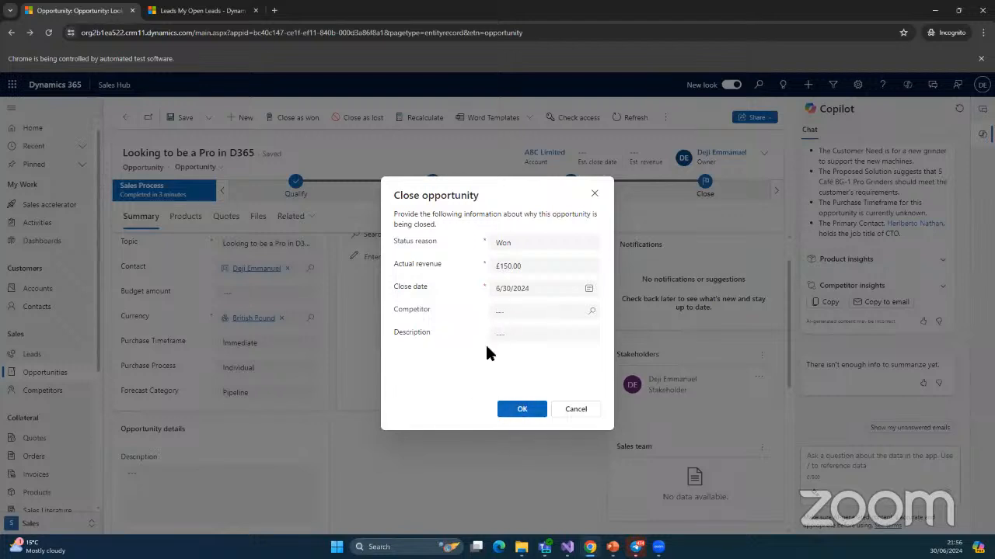
{"action": "left_click", "coordinate": [521, 410]}
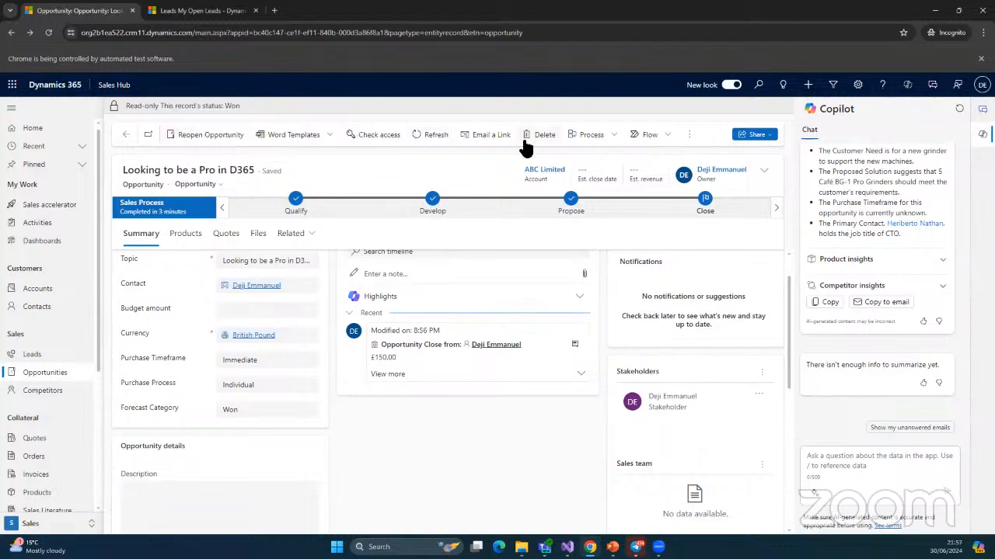
Minimize the browser to reveal the 'D365 – Qualifying a Lead' presentation slide
{"action": "left_click", "coordinate": [937, 12]}
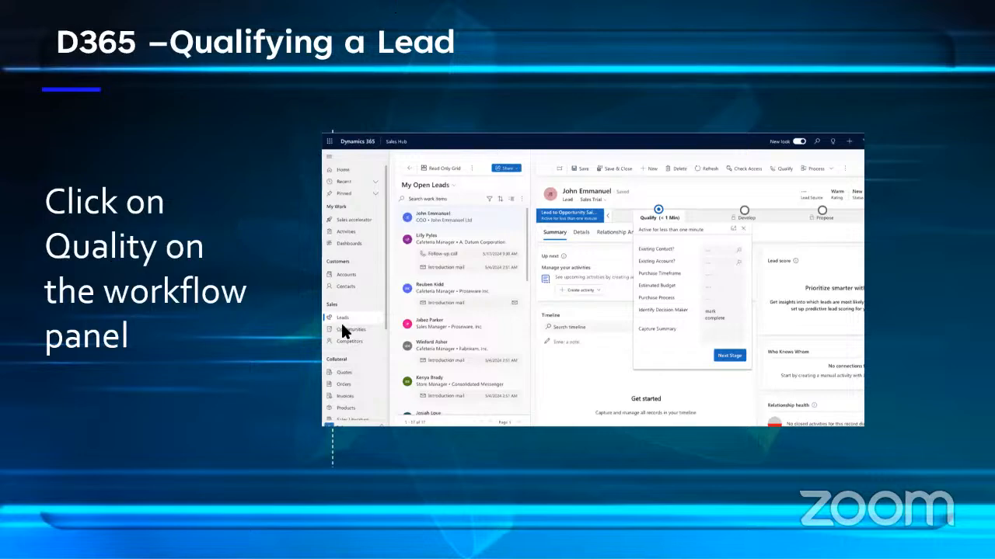
Advance the PowerPoint slideshow to the second 'D365 – COLAC Contact' slide on contact parent and primary-contact rules
{"action": "left_click", "coordinate": [229, 358]}
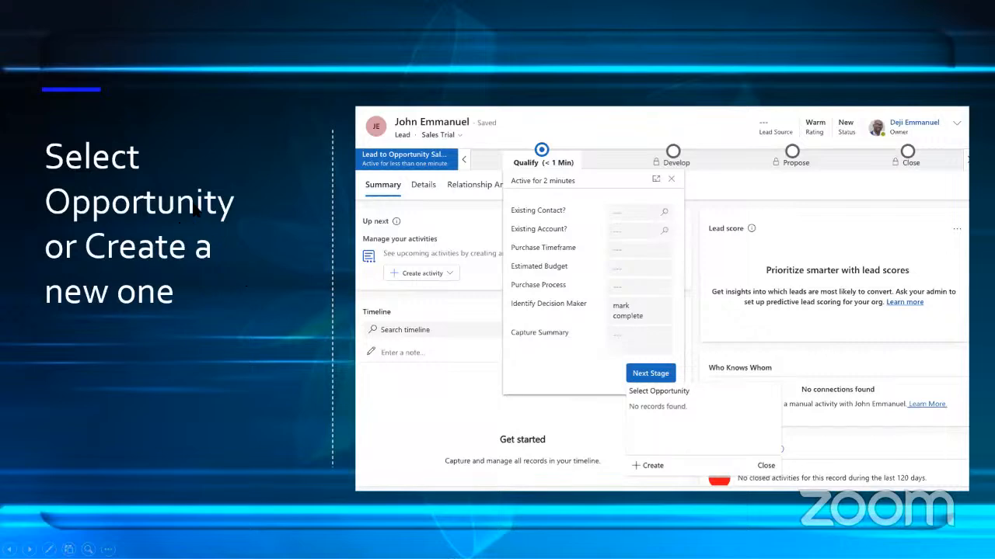
{"action": "left_click", "coordinate": [163, 276]}
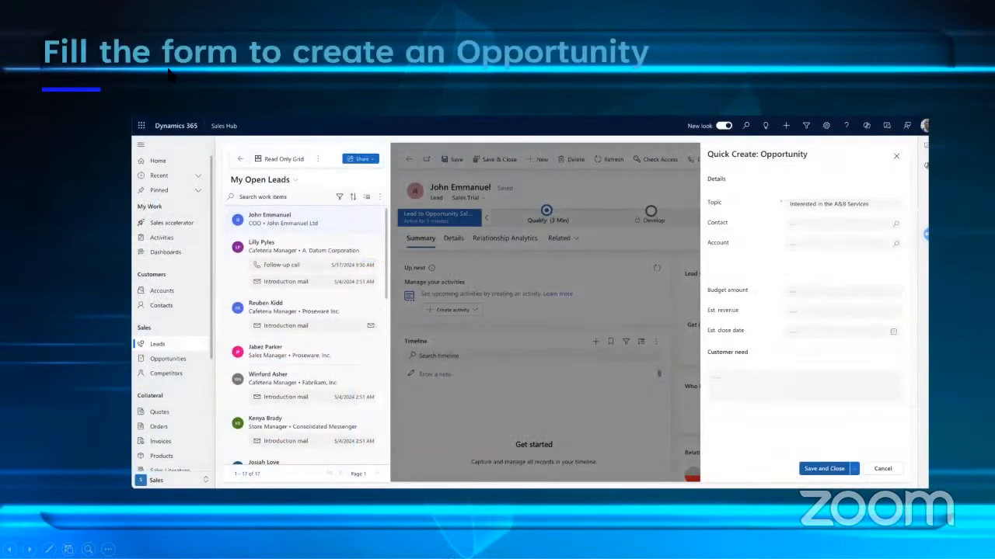
{"action": "left_click", "coordinate": [391, 362]}
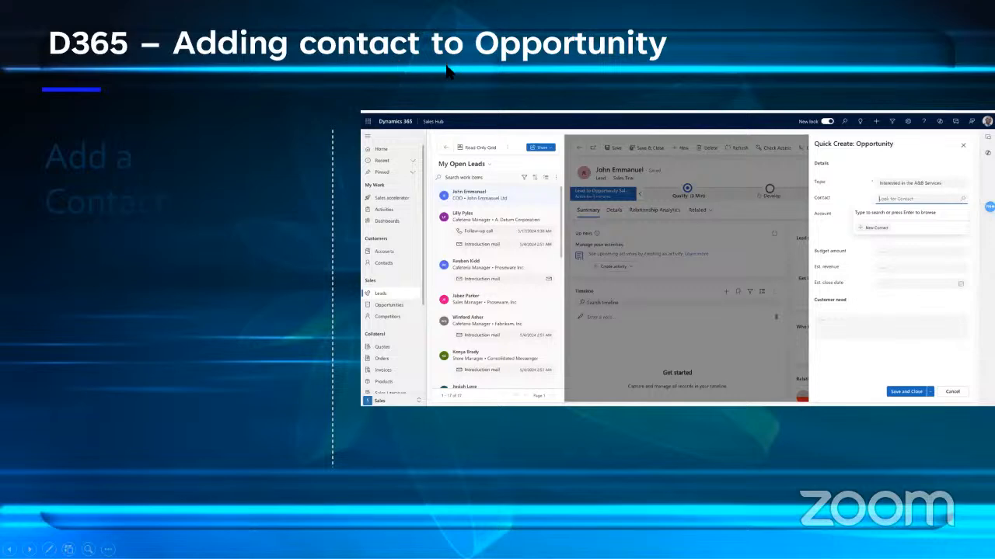
{"action": "left_click", "coordinate": [531, 67]}
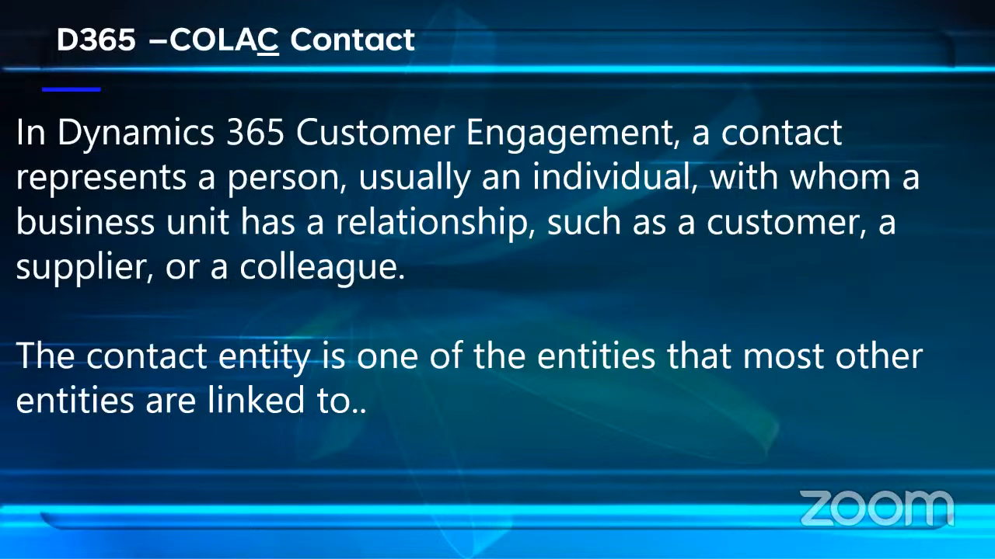
{"action": "key", "text": "Right"}
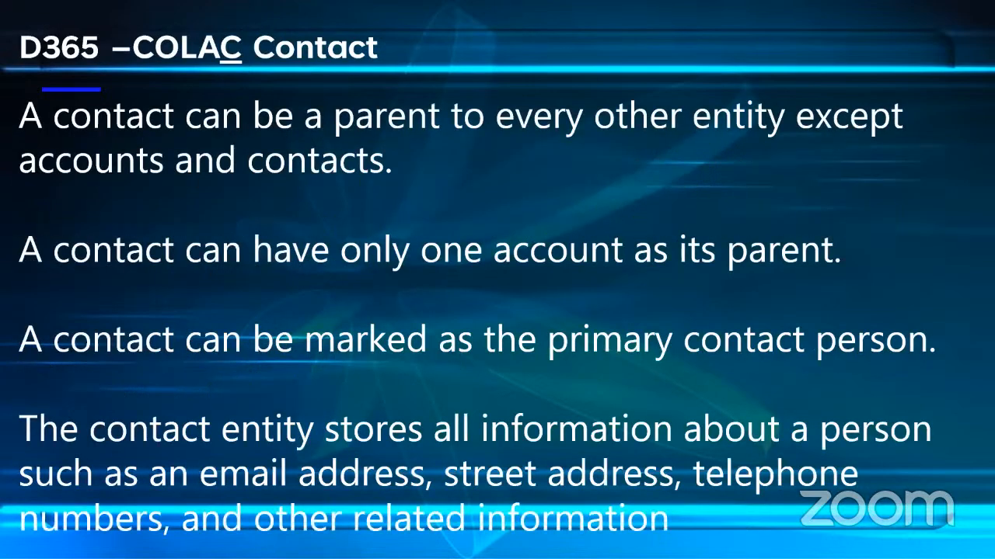